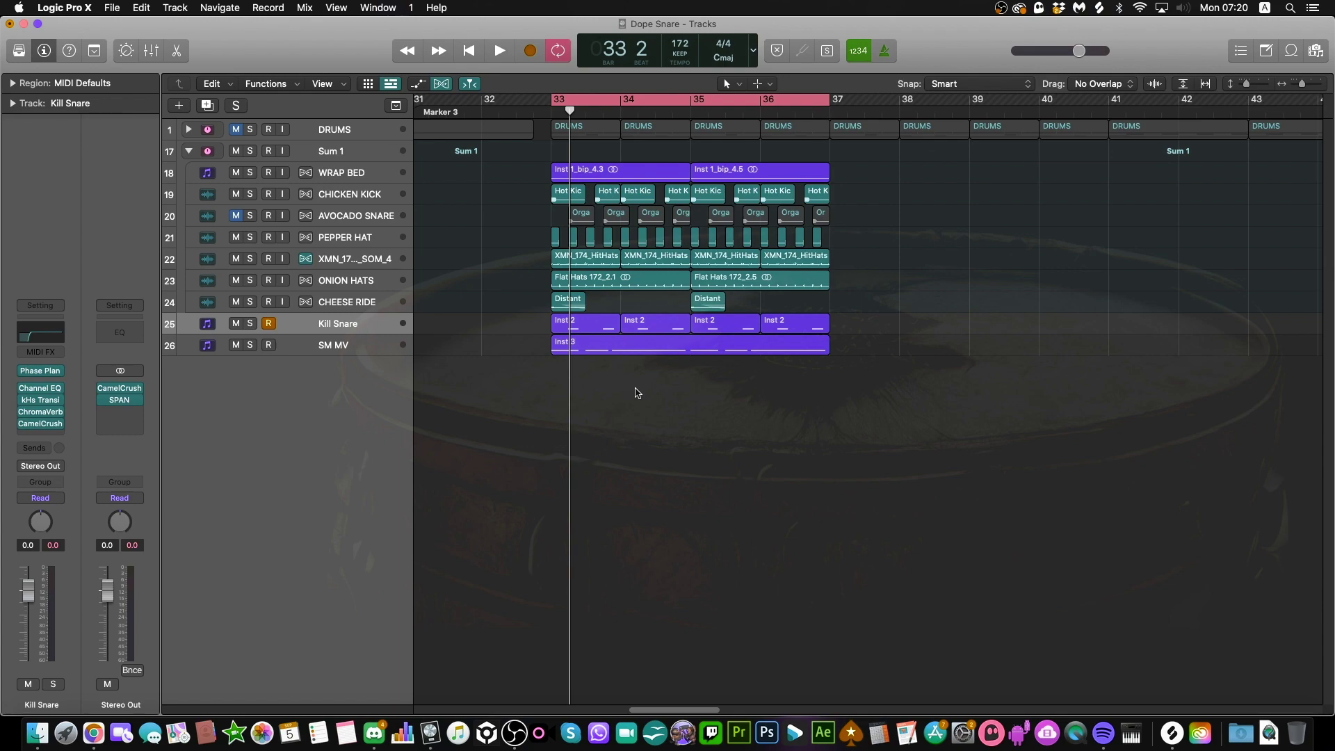
left_click_drag(635, 389, 668, 251)
left_click(673, 420)
left_click_drag(854, 369, 819, 369)
left_click(530, 161)
left_click(820, 373)
left_click_drag(824, 370, 556, 130)
left_click(529, 208)
left_click(320, 331)
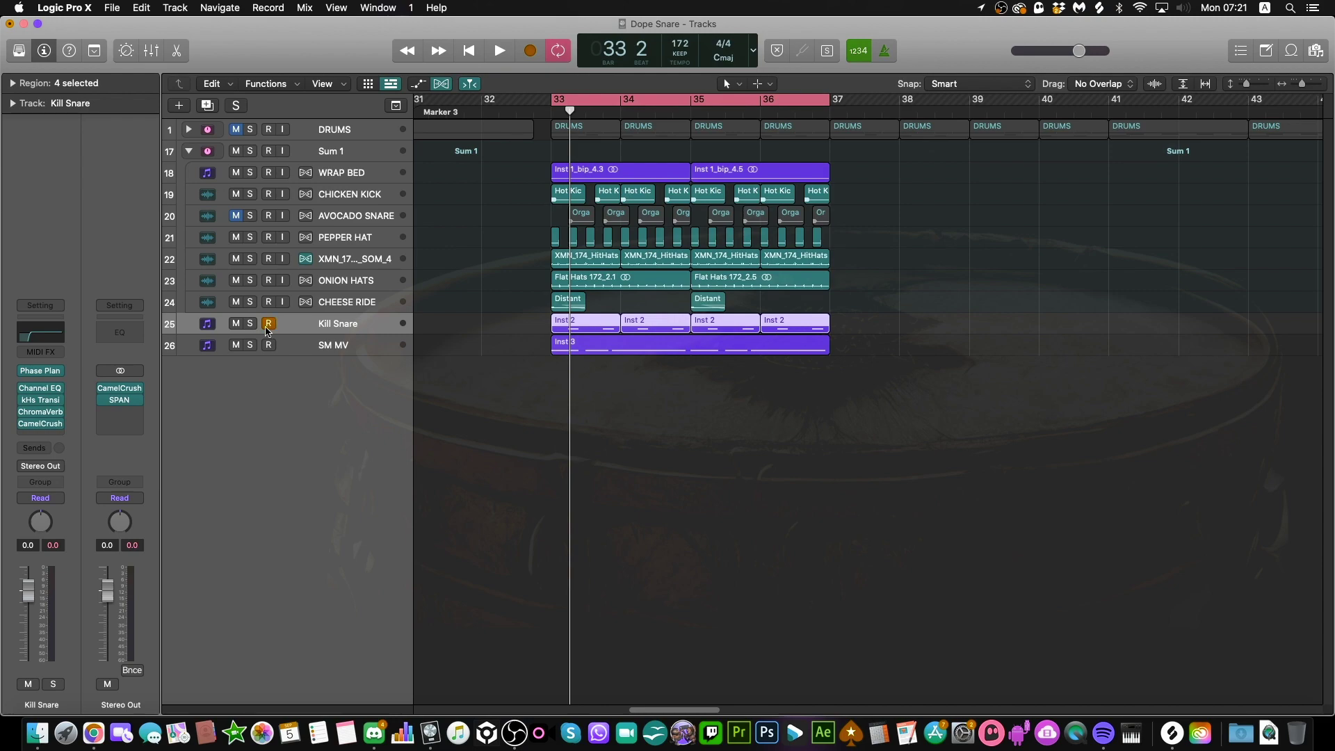
- Play the bar 33–37 loop with the full beat and solo the Kill Snare track to hear it alone
left_click(454, 322)
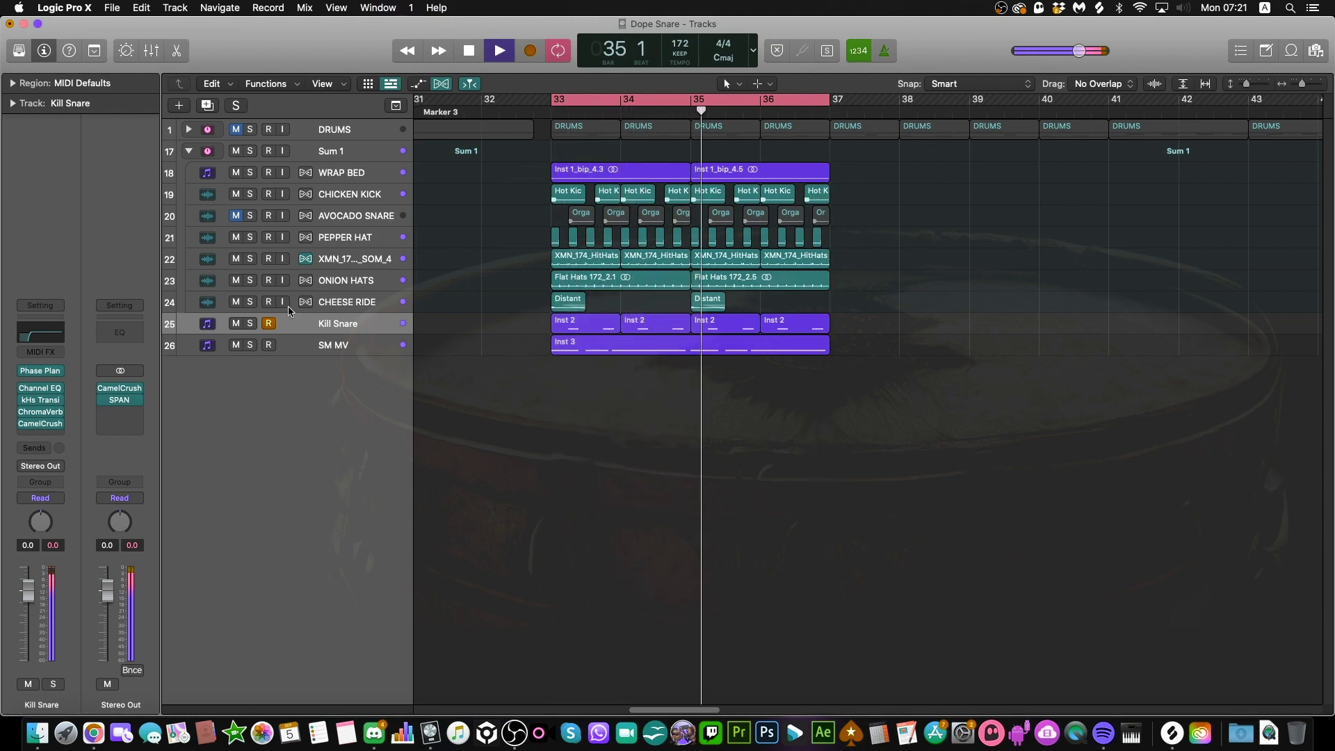
left_click(249, 324)
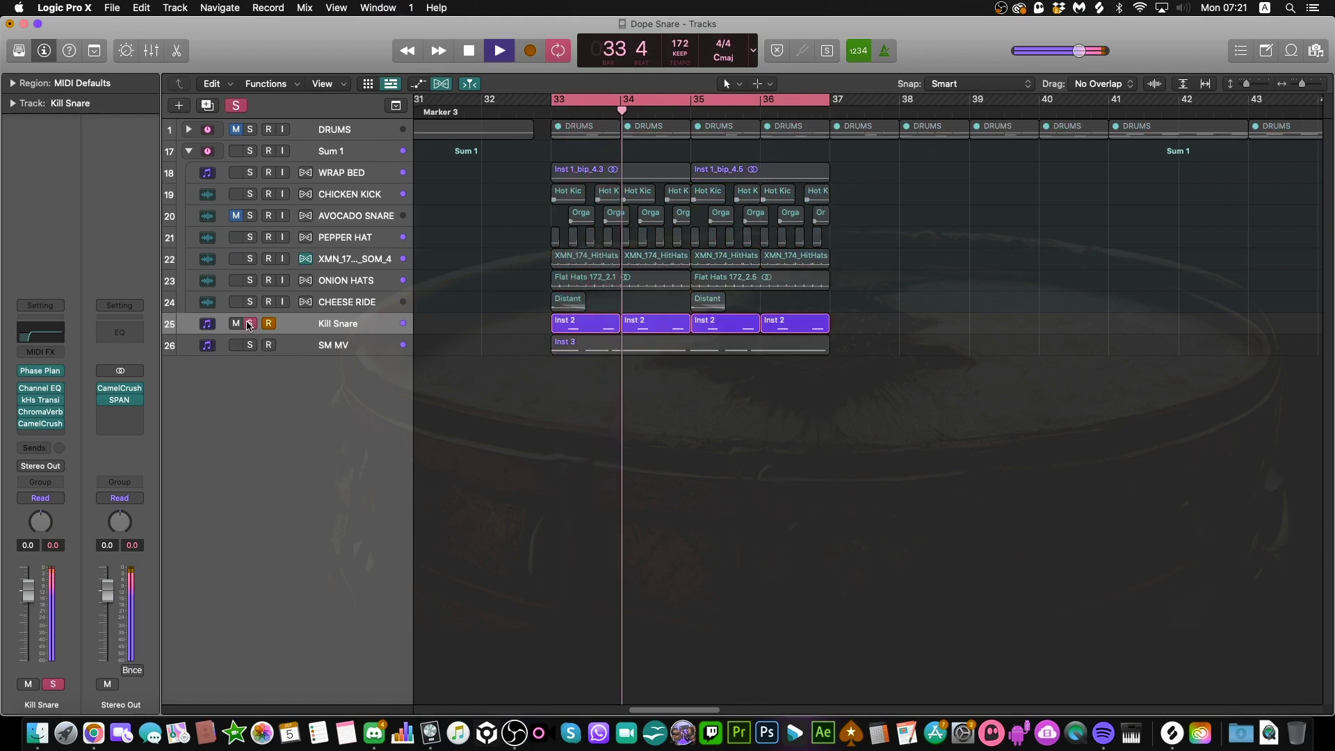
key("space")
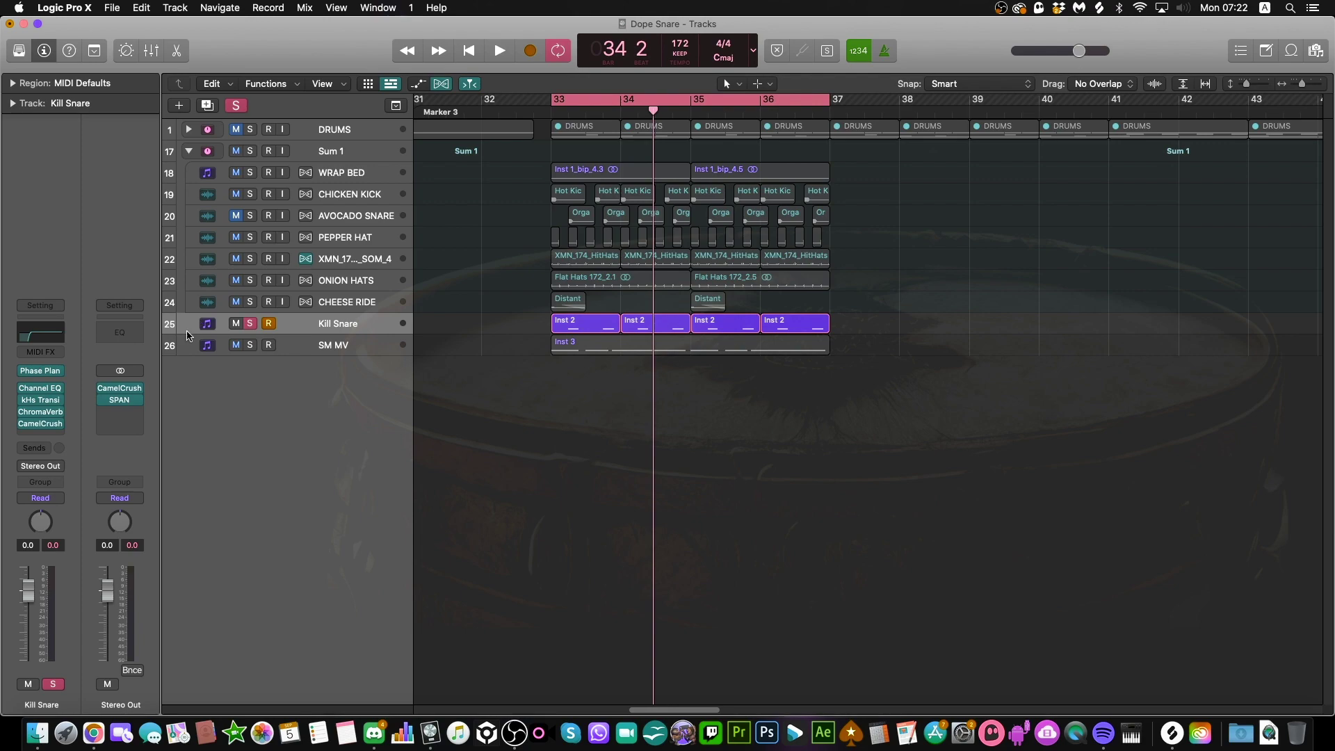
- View the Phase Plant patch on the Kill Snare track and take the track out of solo
left_click(41, 370)
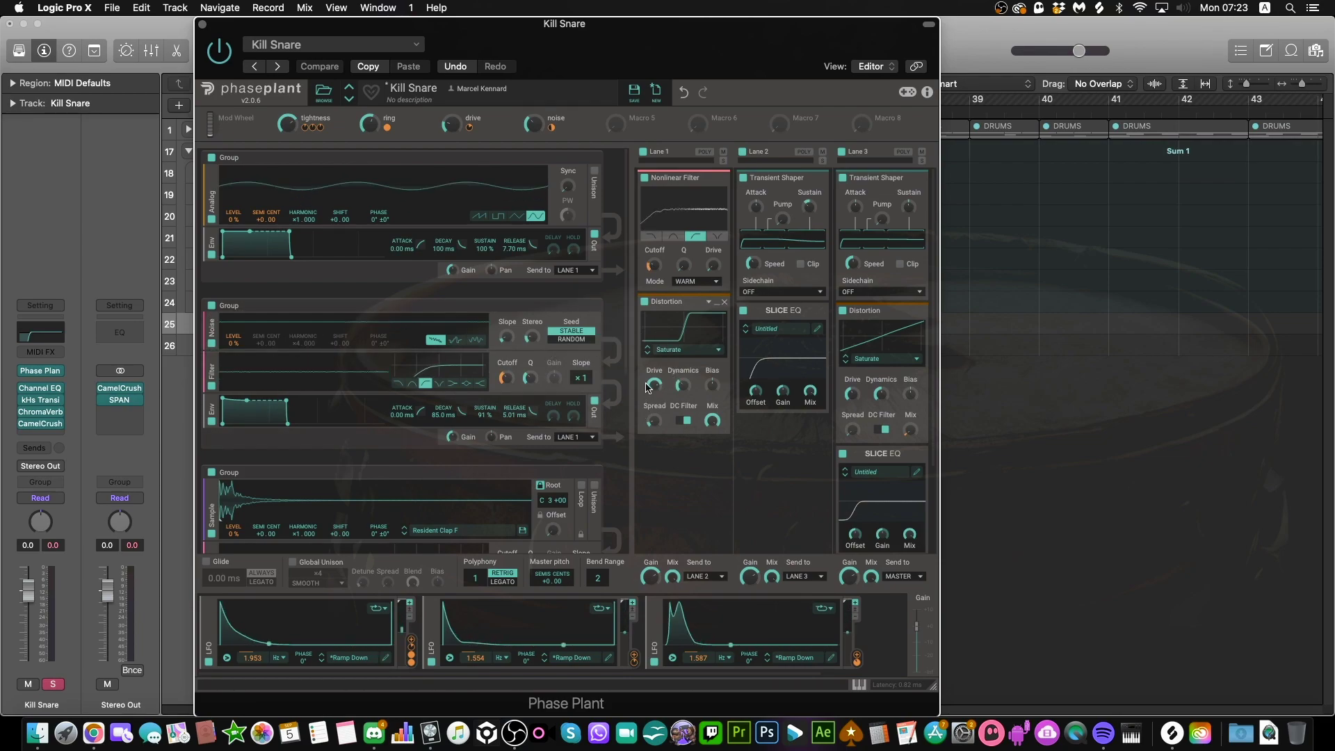
left_click(51, 686)
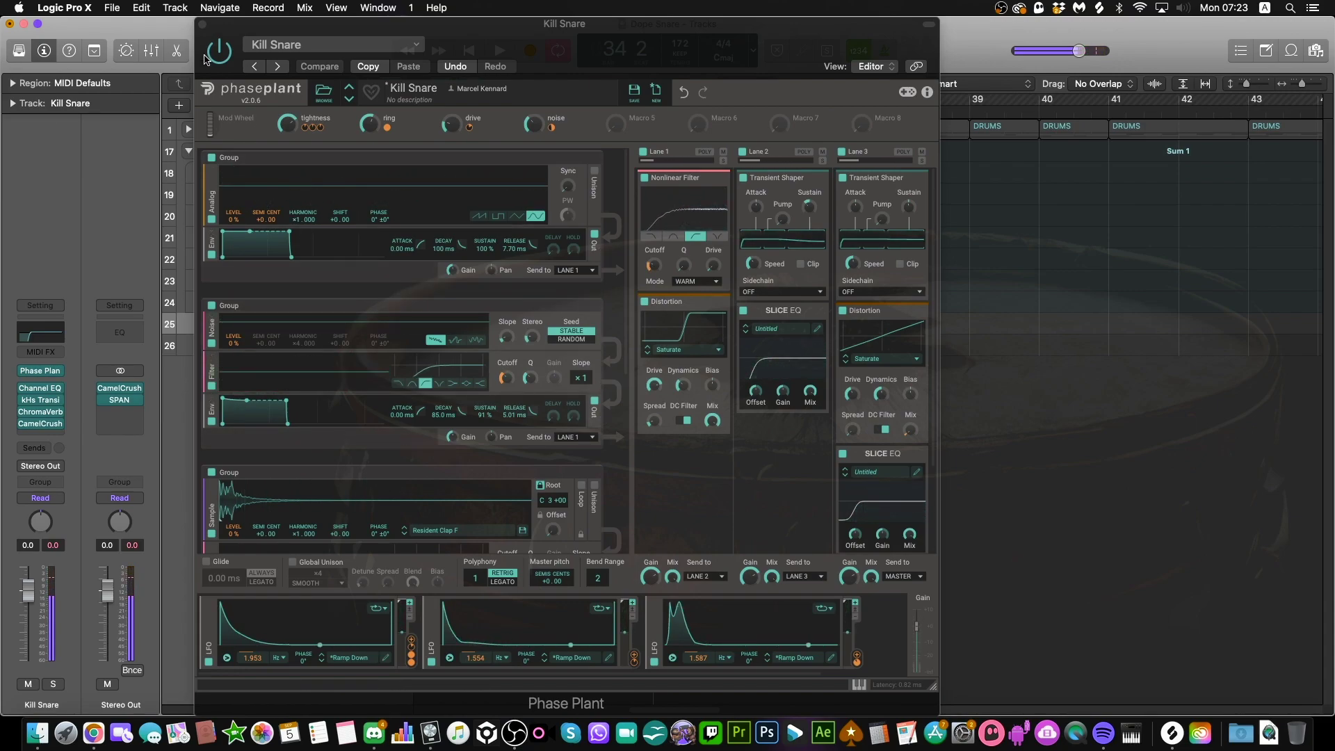
left_click(202, 25)
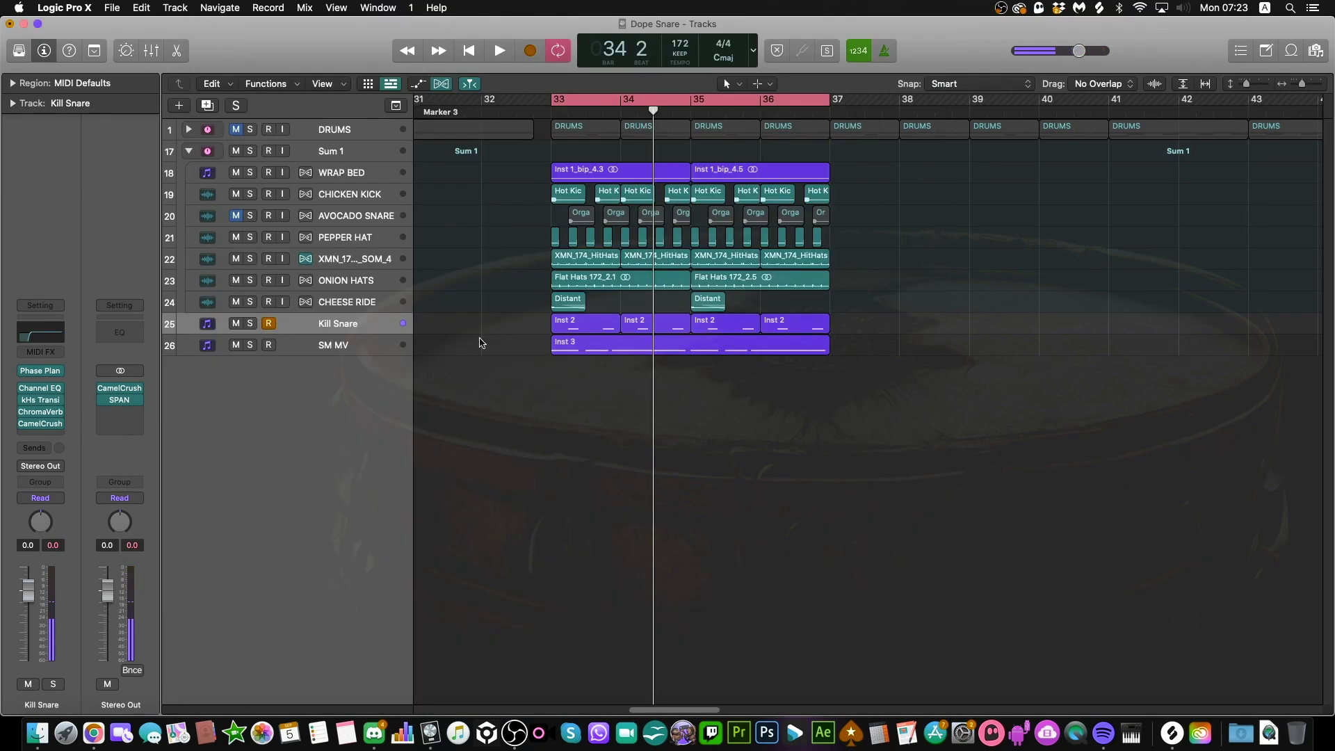
- Raise both C2 notes in the first Kill Snare region by three semitones and play the result briefly
double_click(578, 324)
left_click(505, 575)
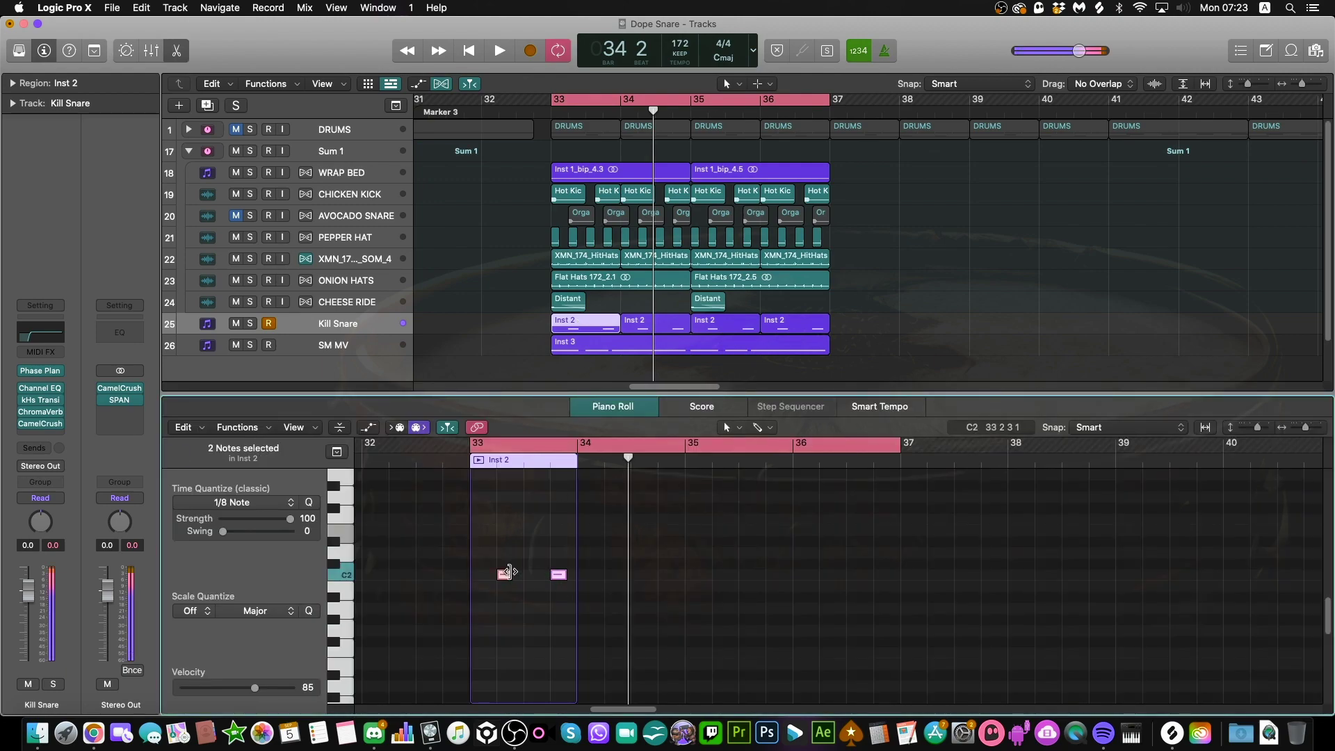
left_click_drag(504, 575, 505, 542)
key("space")
key("space")
- Raise both notes in the second Kill Snare region, at bar 34, by three semitones
left_click(650, 323)
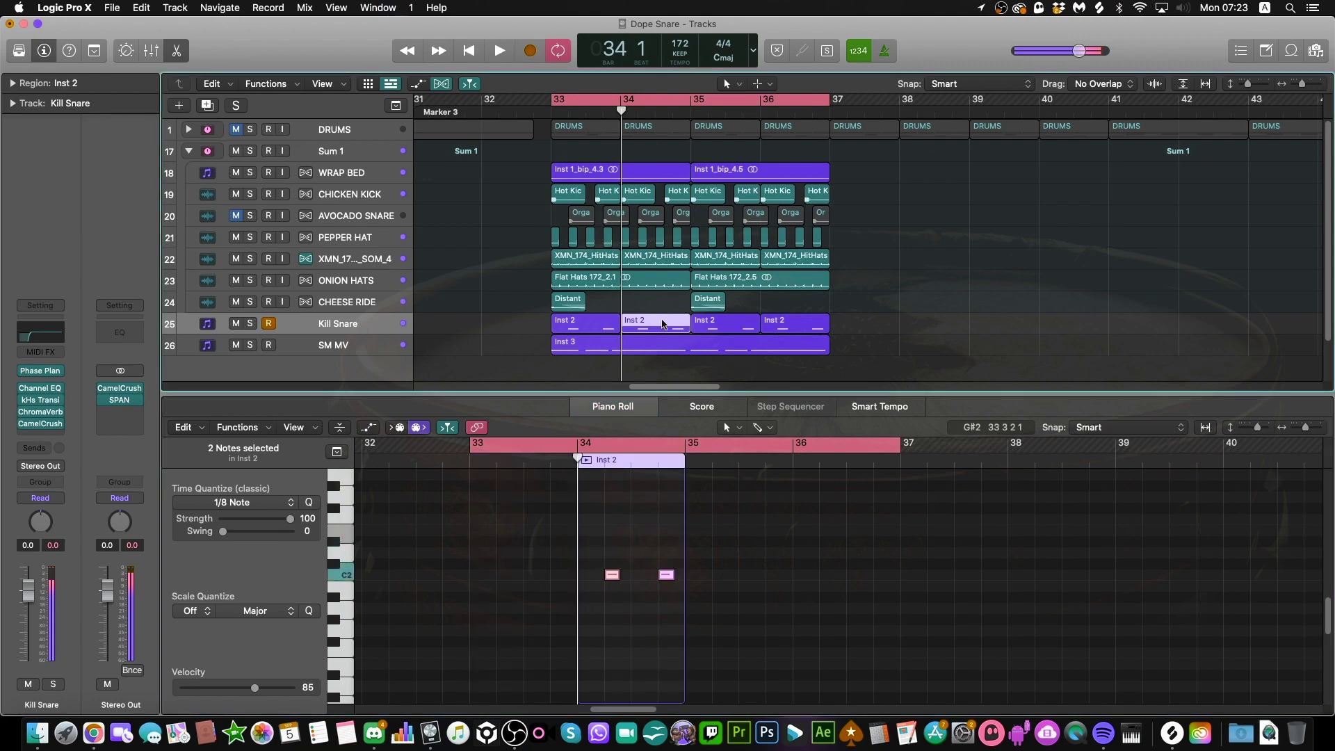
left_click(654, 596)
left_click_drag(653, 596, 605, 569)
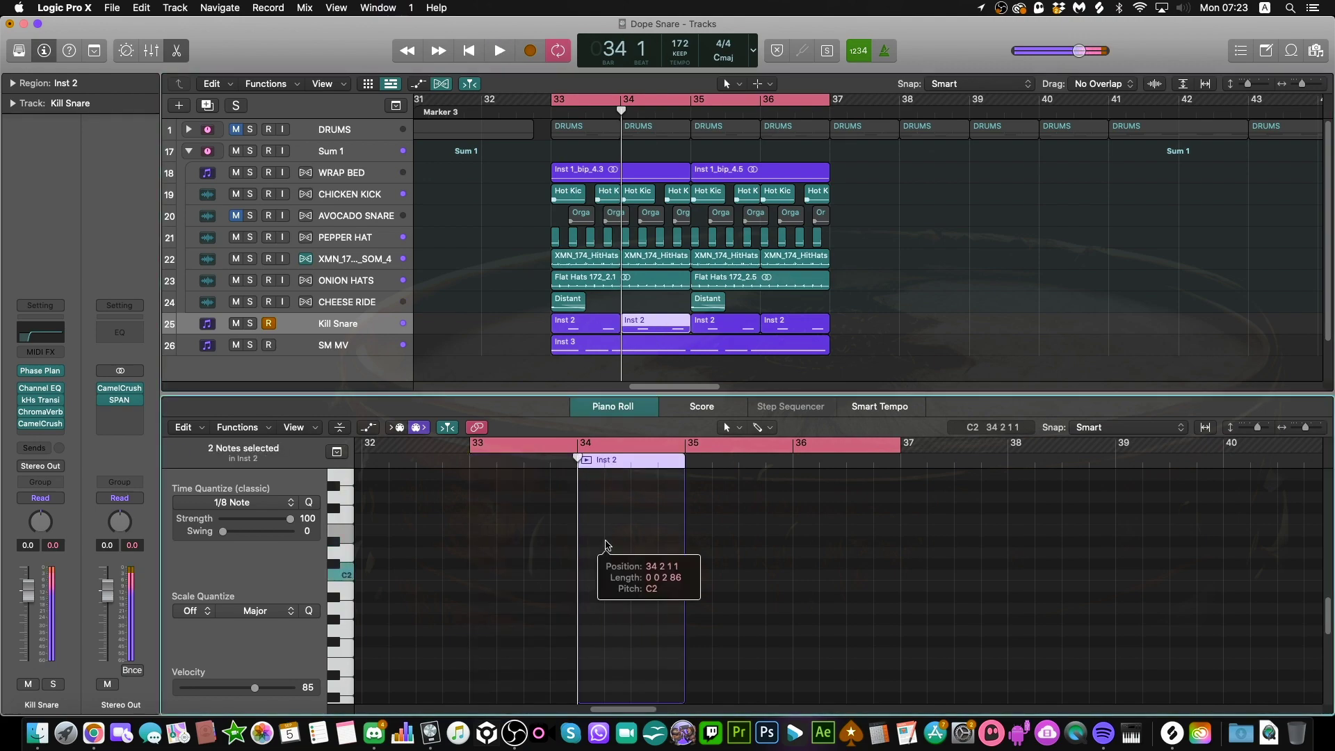
- Delete the last two Kill Snare regions at bars 35 and 36
left_click(716, 329)
left_click(800, 324)
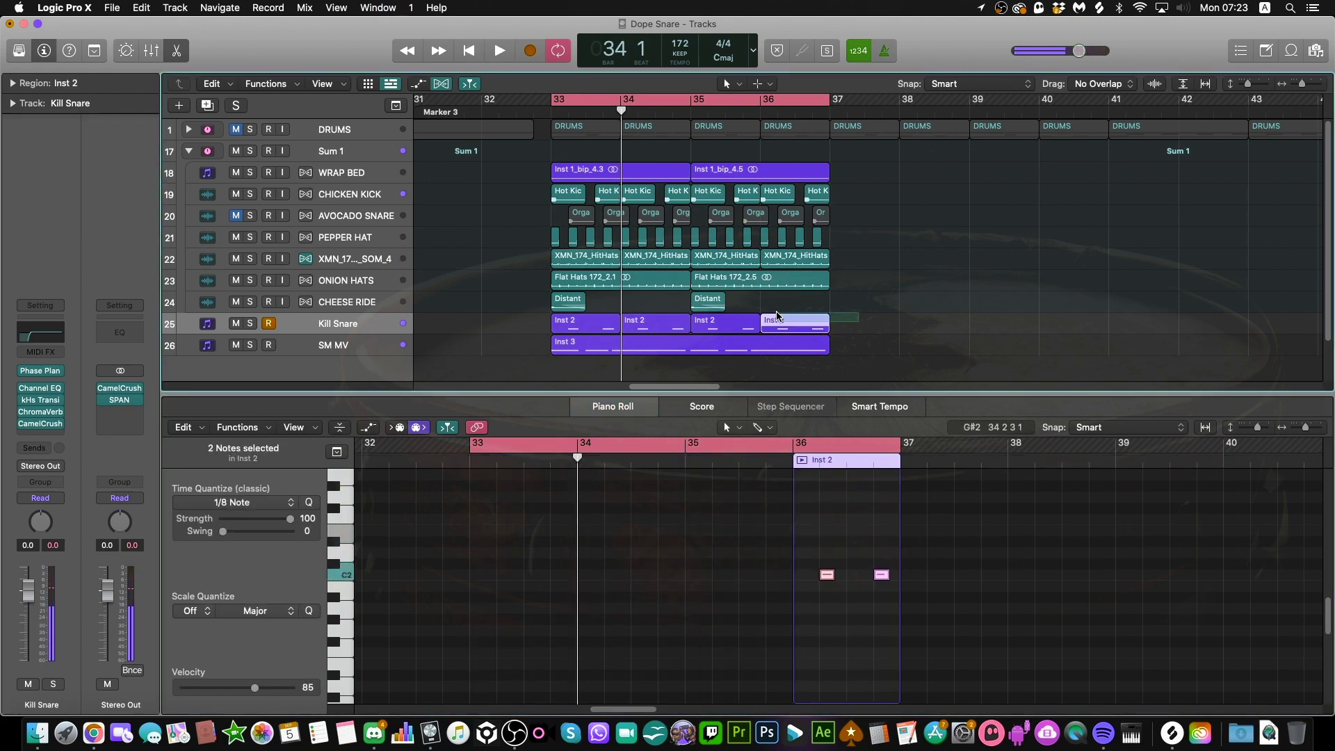
left_click(726, 324, "shift")
key("Delete")
- Copy the first two Kill Snare regions so the copies start at bar 35
left_click(654, 323)
left_click(584, 323, "shift")
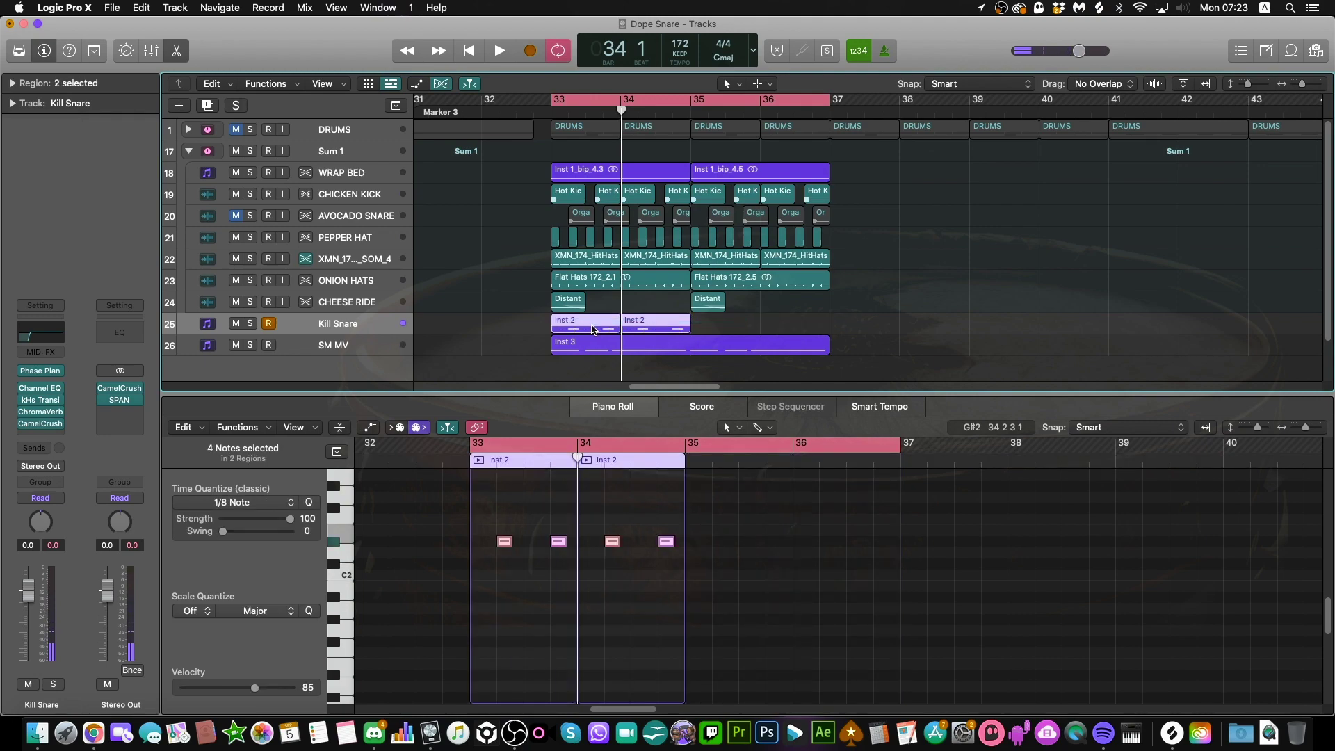
left_click_drag(586, 326, 728, 339)
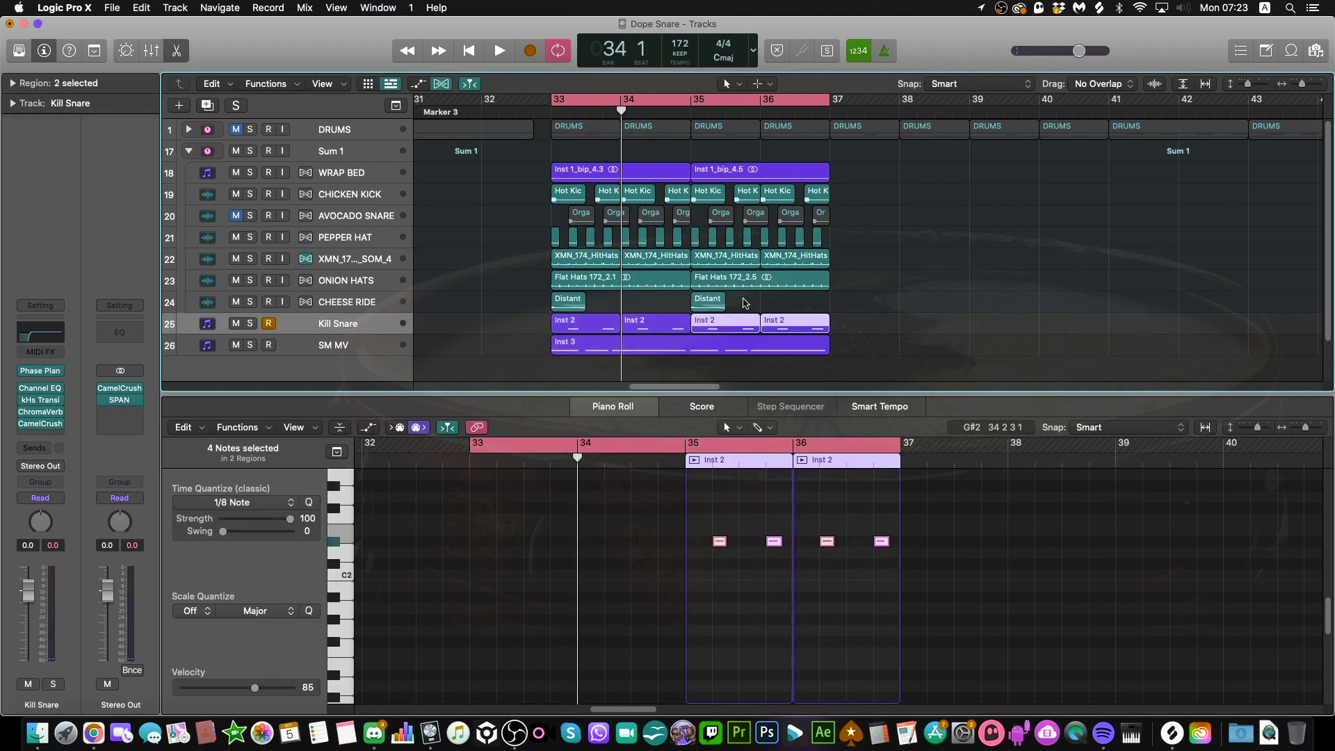
- Play the loop to hear the transposed Kill Snare part within the full beat
left_click(744, 303)
key("space")
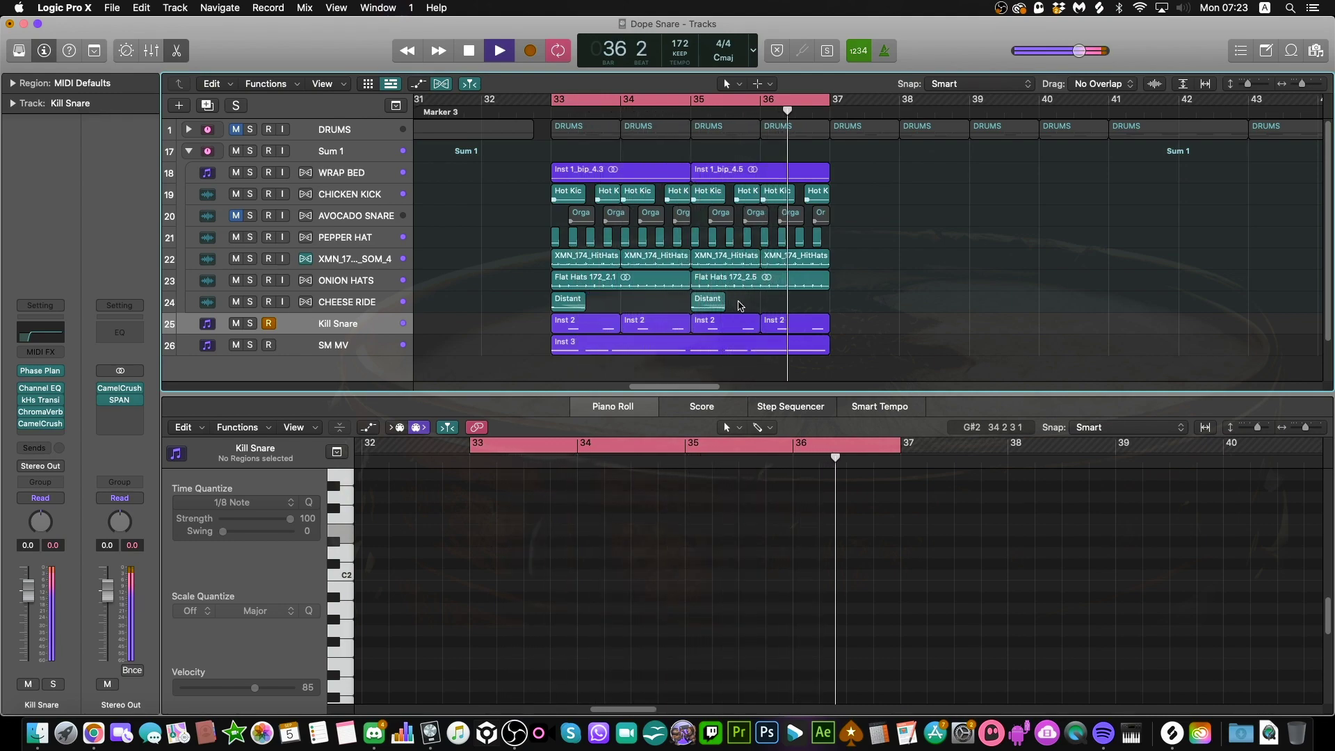
key("space")
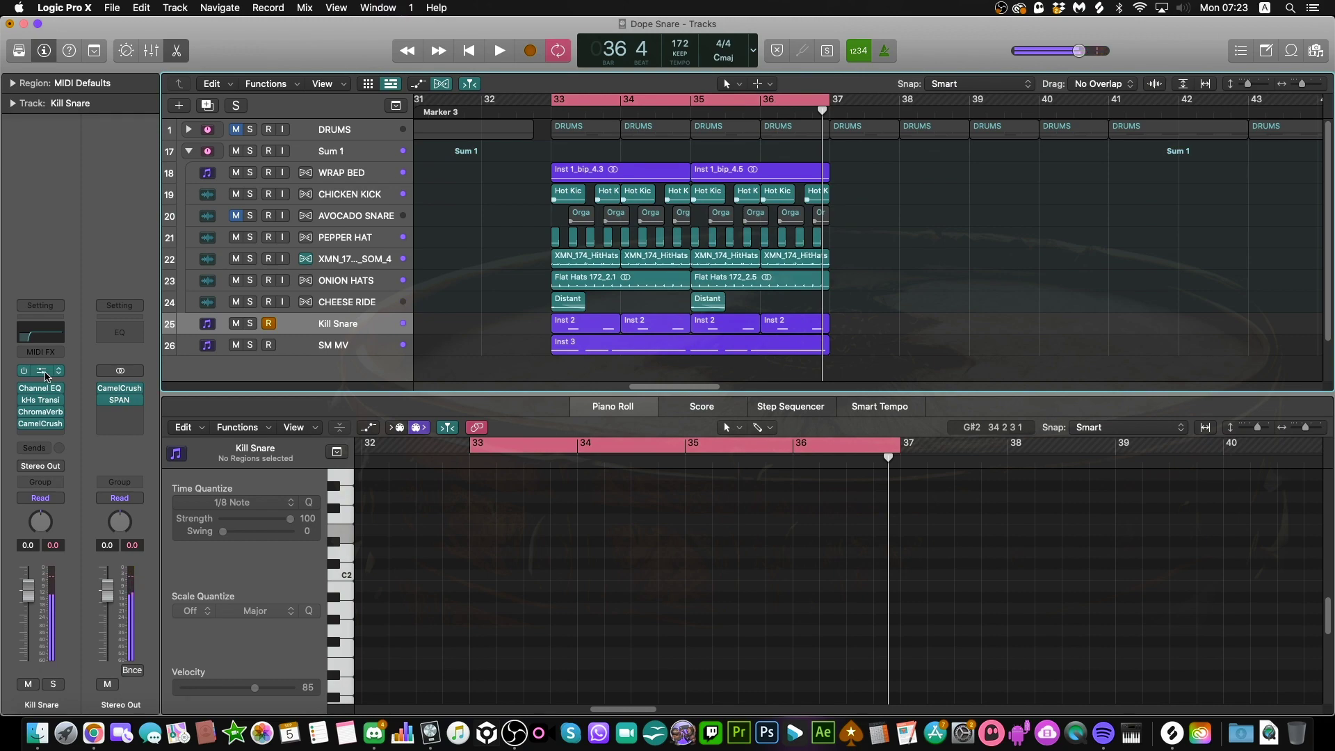
- Reopen Phase Plant on Kill Snare, solo the track and audition the tightness macro at different amounts
left_click(43, 371)
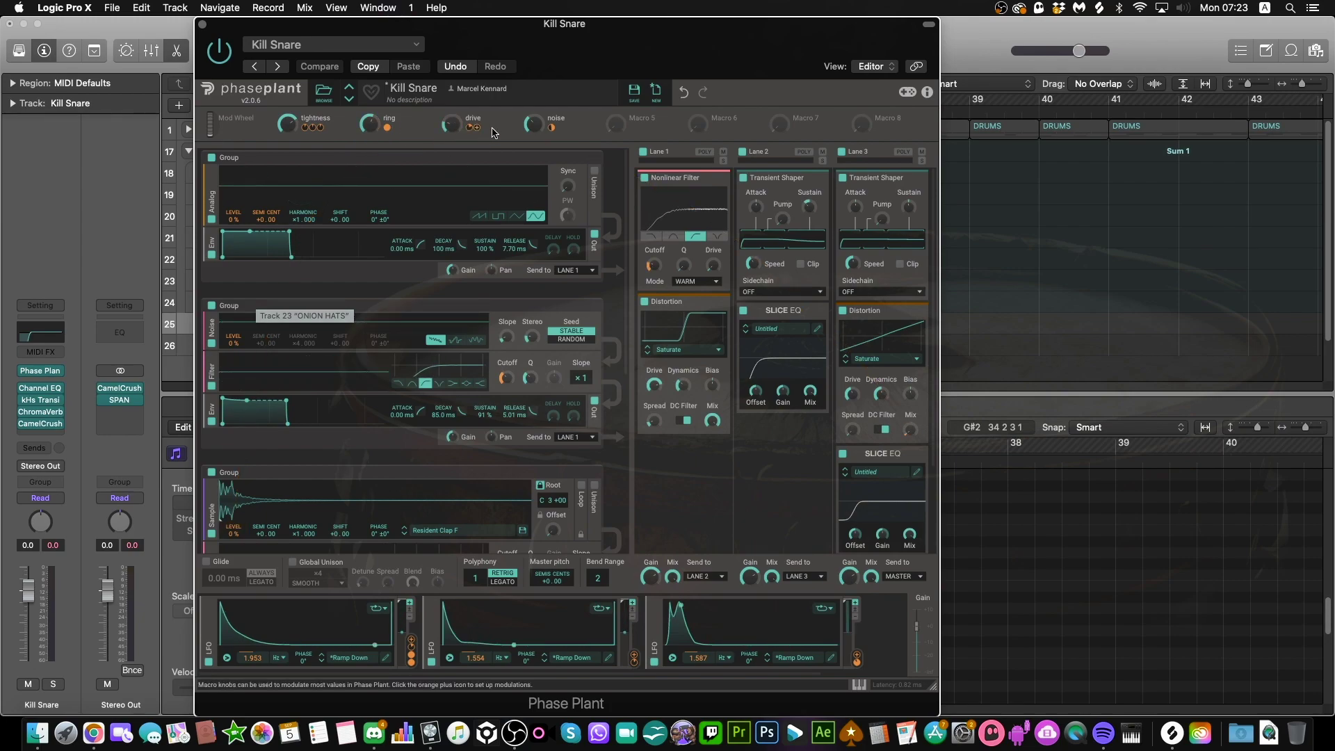
mouse_move(292, 125)
left_click_drag(288, 125, 288, 124)
left_click(53, 685)
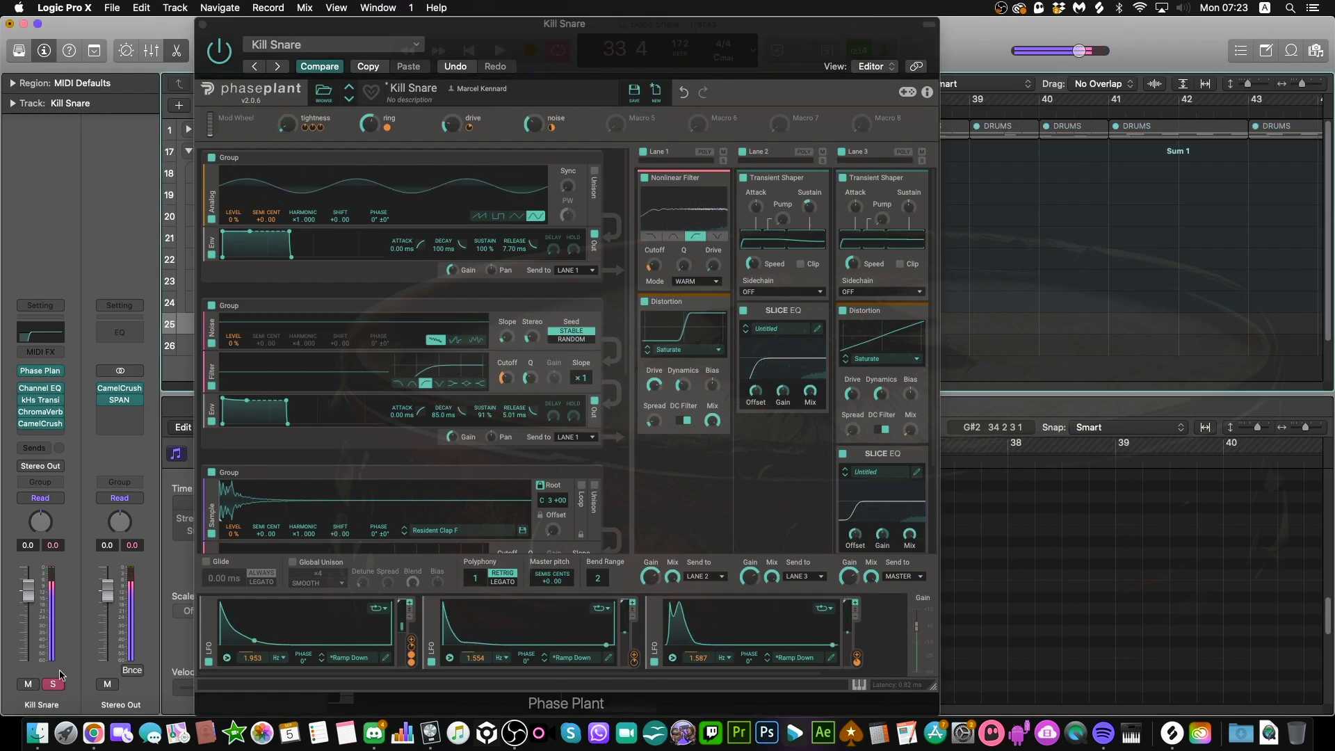
left_click_drag(288, 124, 288, 124)
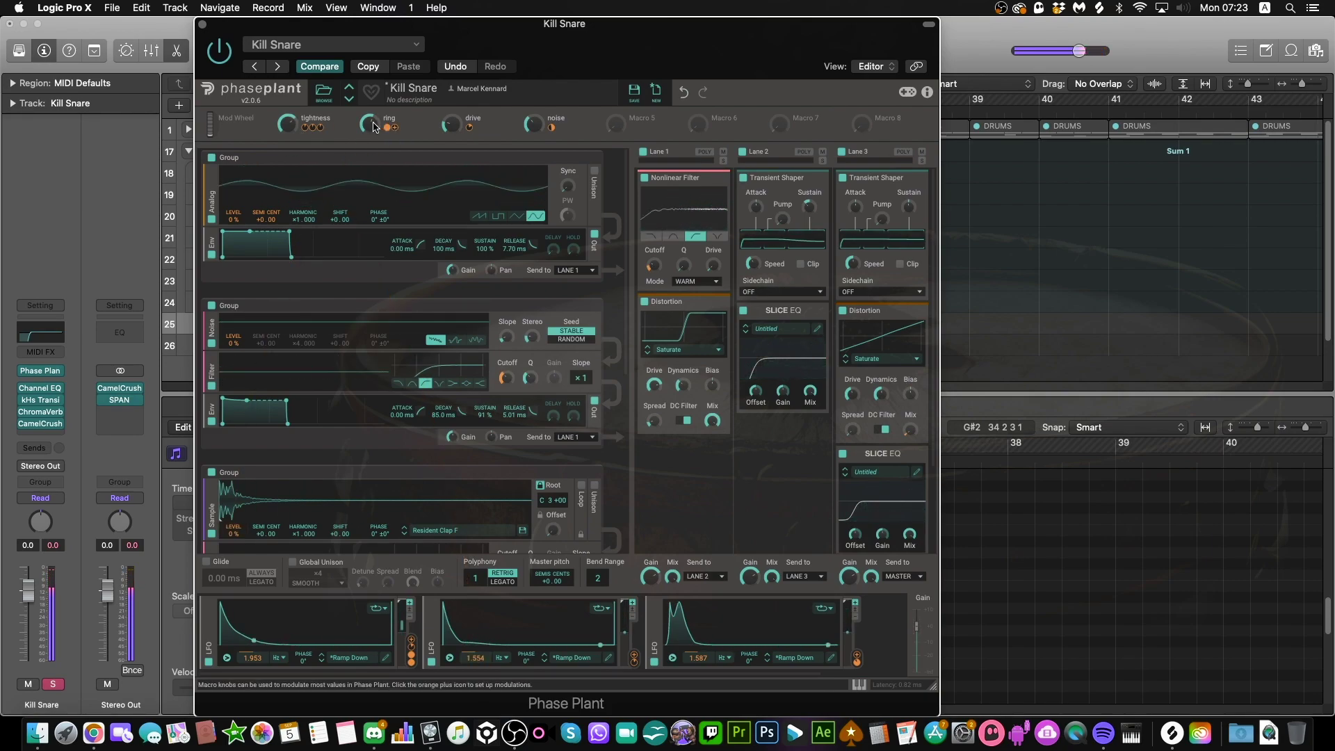
- Adjust the ring, drive and noise macros while listening to the soloed snare
left_click_drag(370, 125, 369, 125)
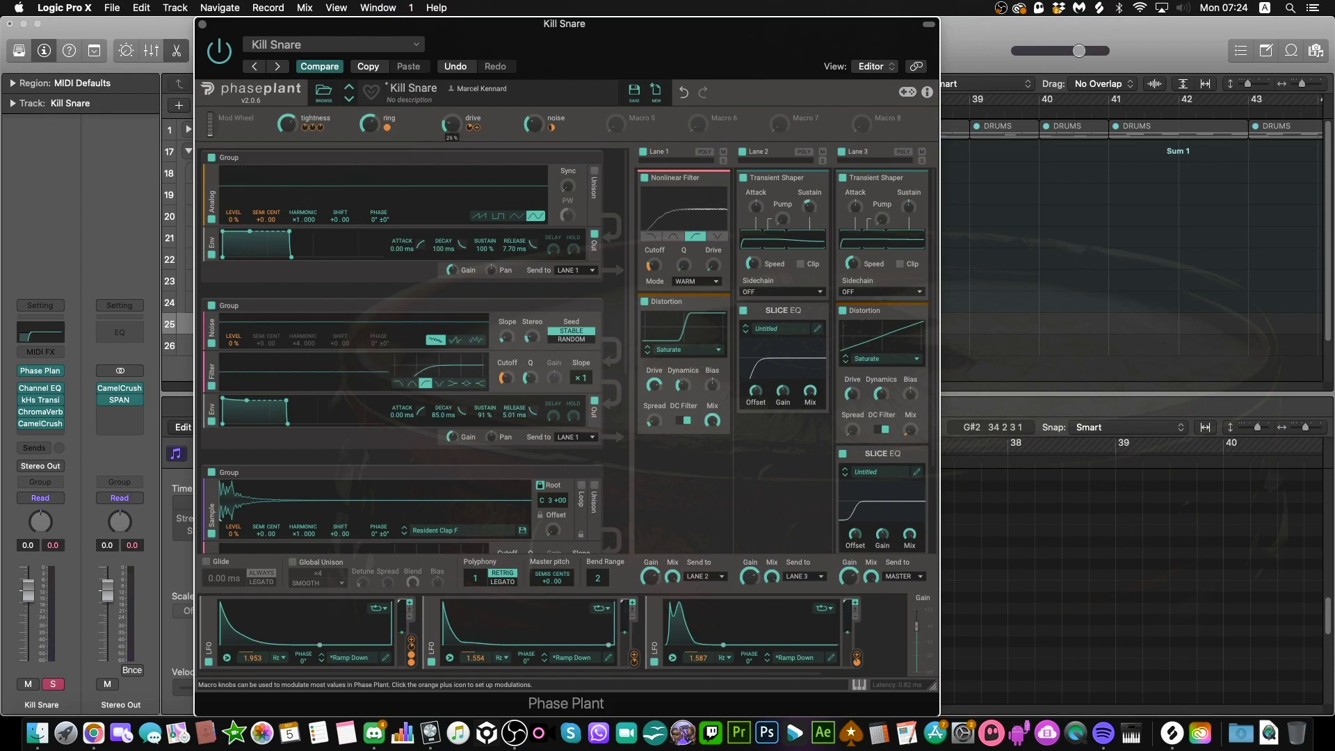
left_click_drag(452, 124, 452, 125)
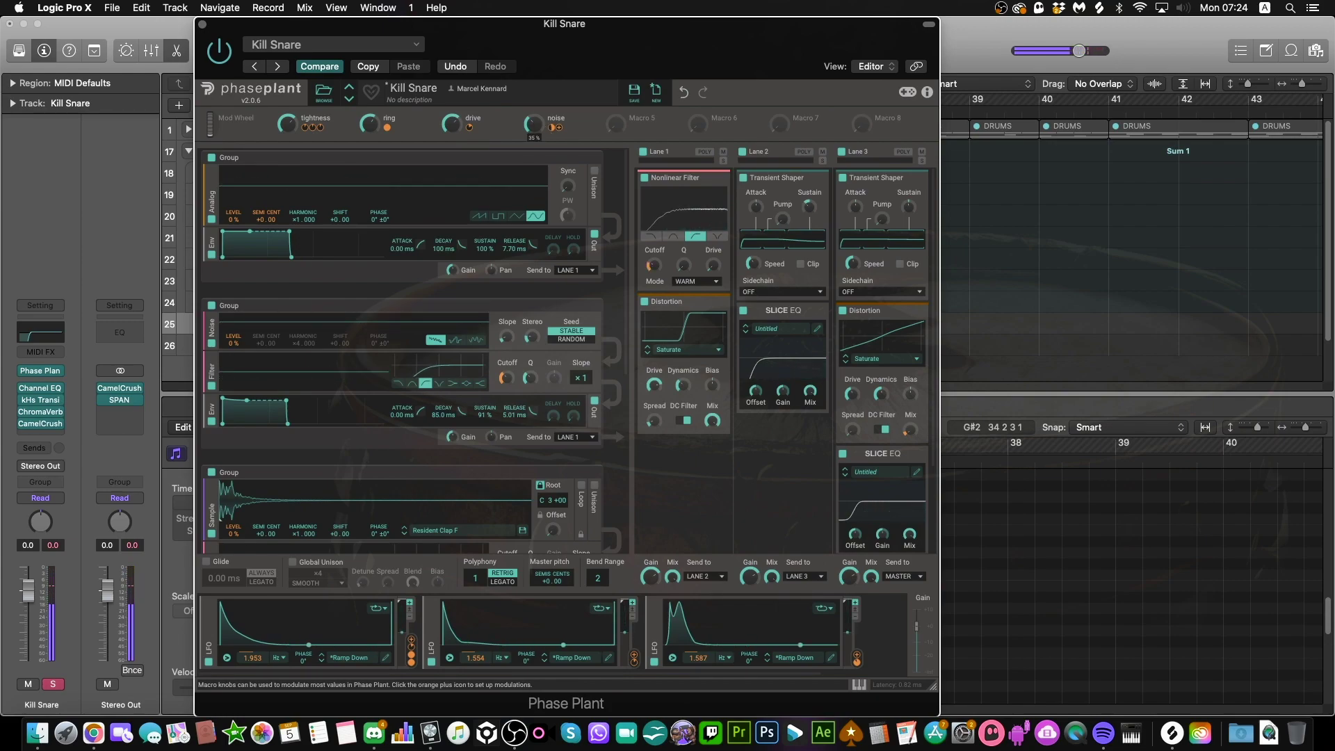
left_click_drag(533, 125, 530, 122)
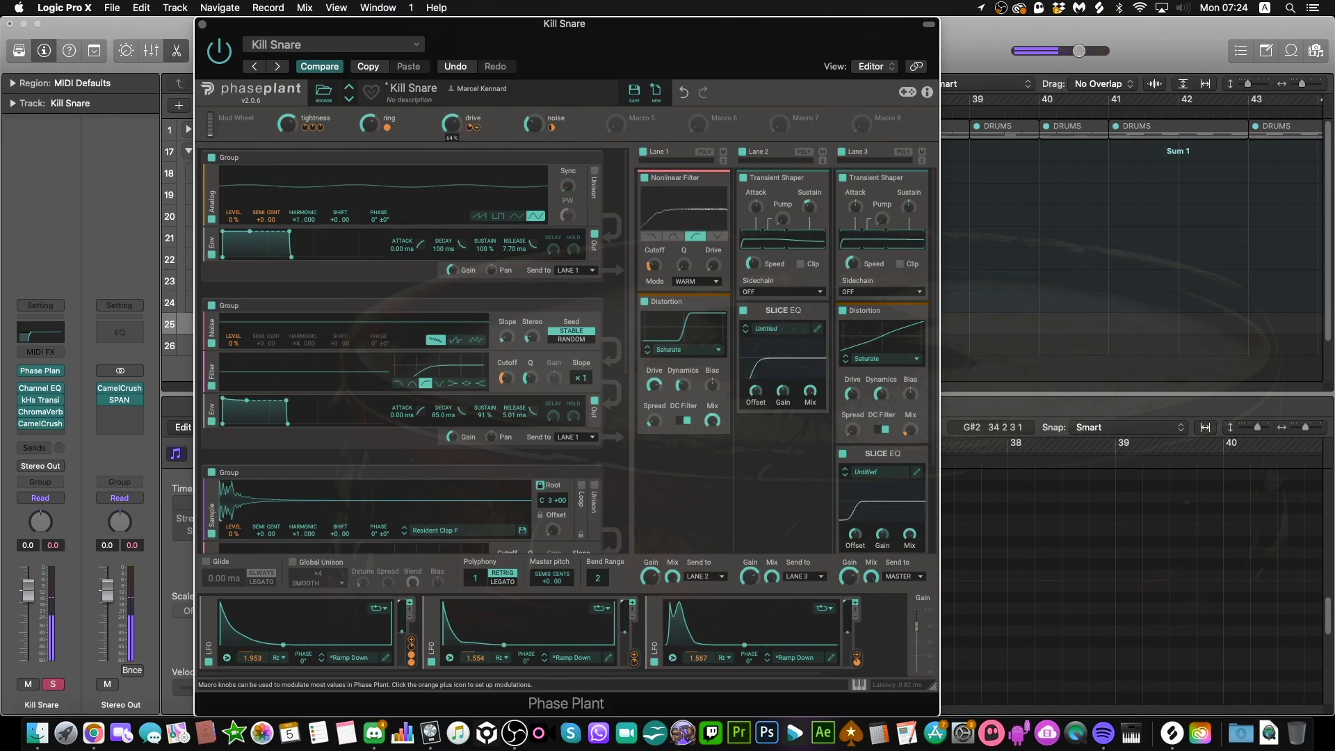
left_click_drag(451, 124, 452, 124)
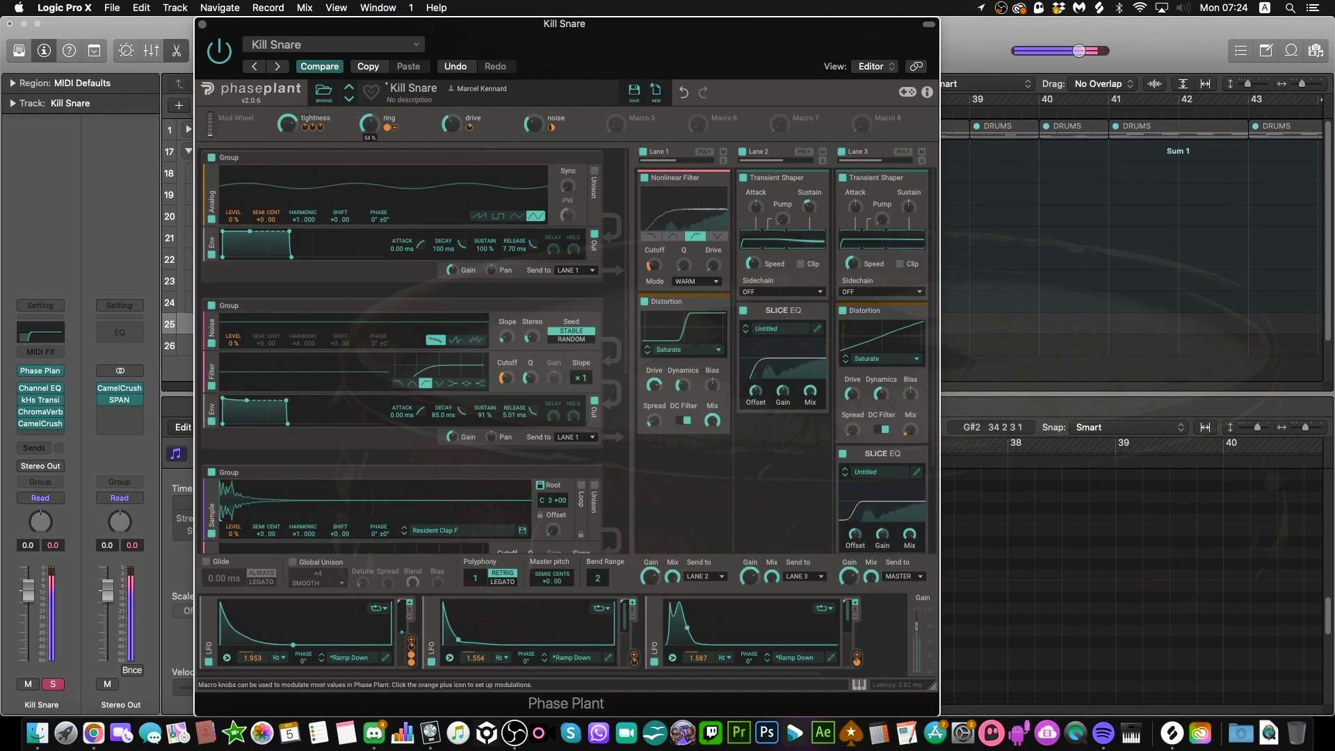
left_click_drag(451, 124, 457, 124)
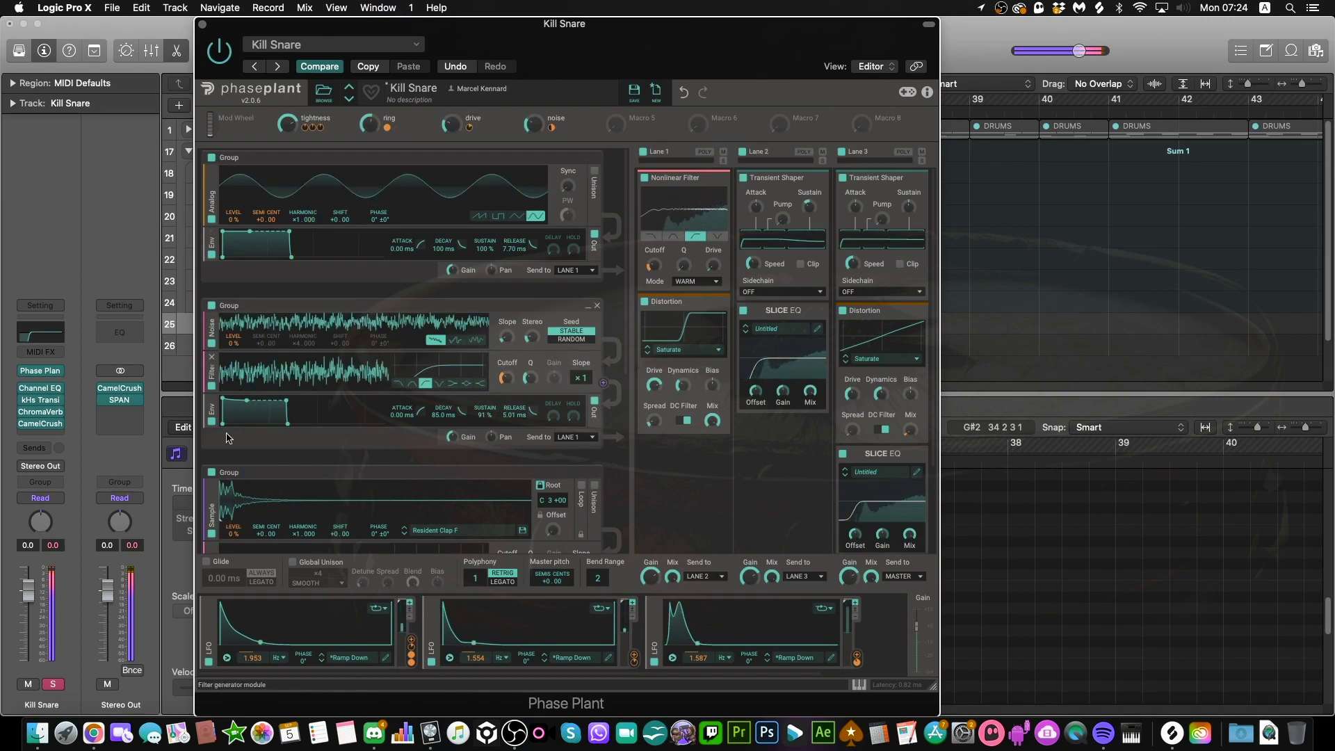
- Listen to the adjusted snare with the full beat, and solo the Kill Snare track again
left_click(53, 685)
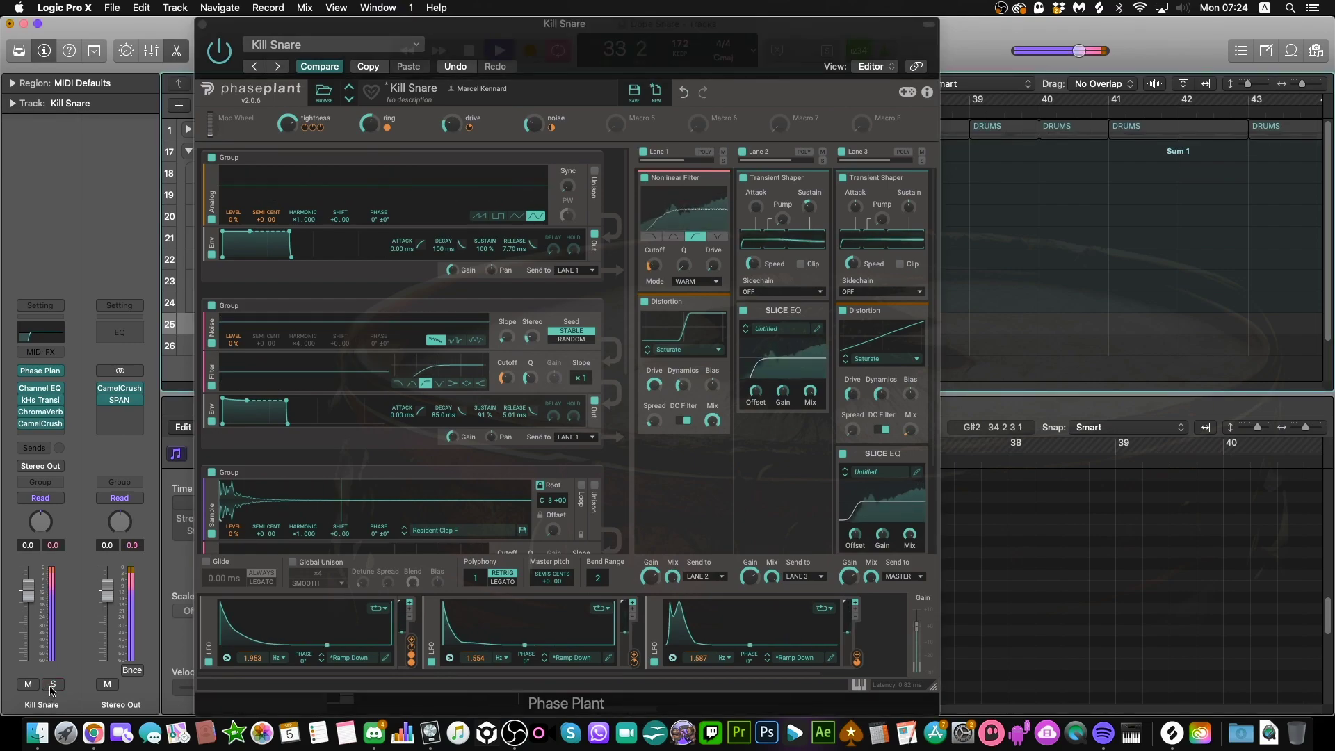
left_click(53, 686)
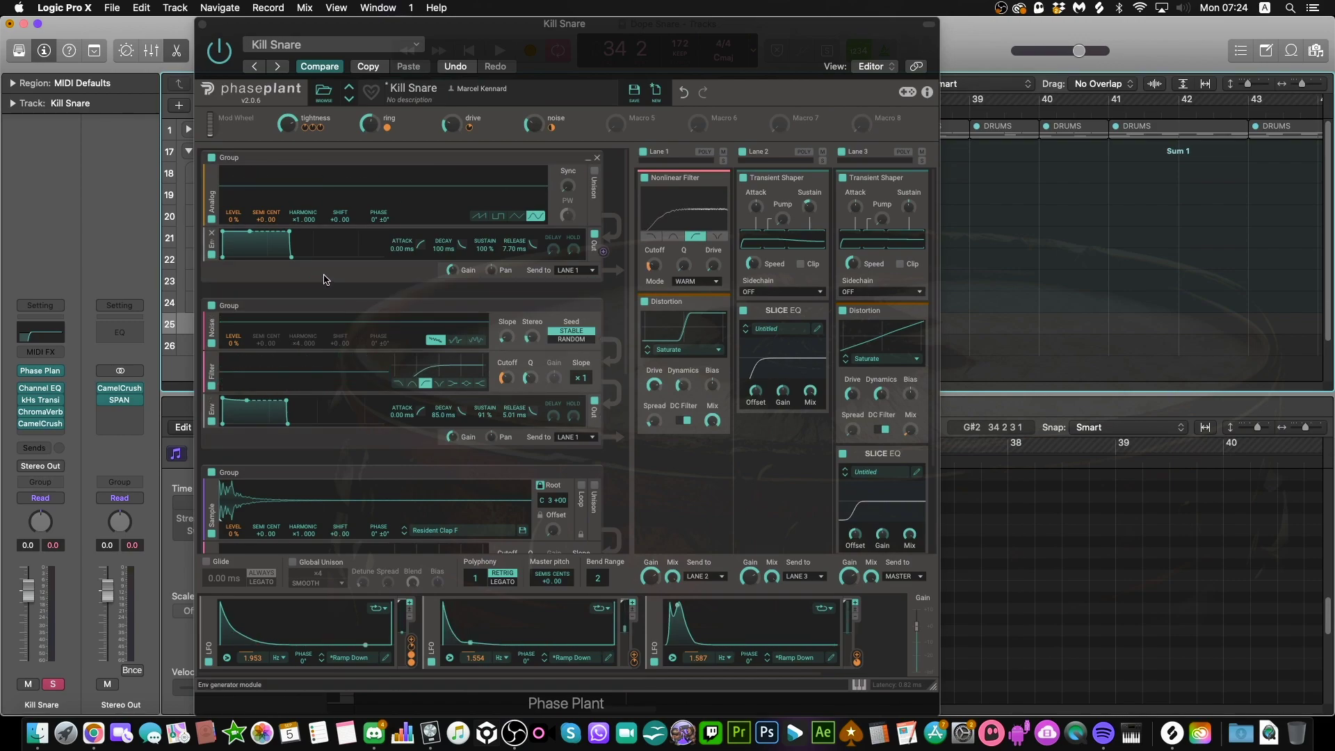
- Look over the Phase Plant generator groups and examine the first LFO's curve in the LFO editor
scroll(326, 280, "down", 1)
scroll(391, 300, "up", 1)
left_click(386, 661)
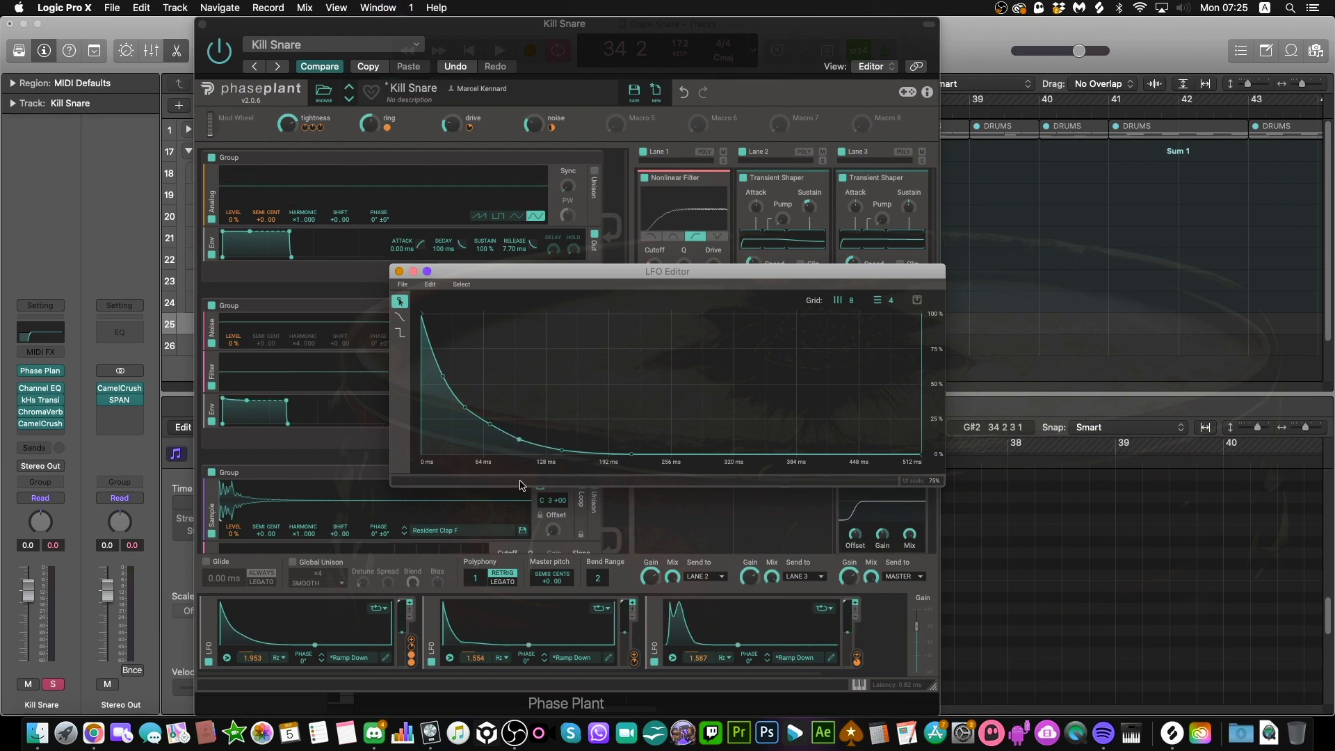
left_click(399, 271)
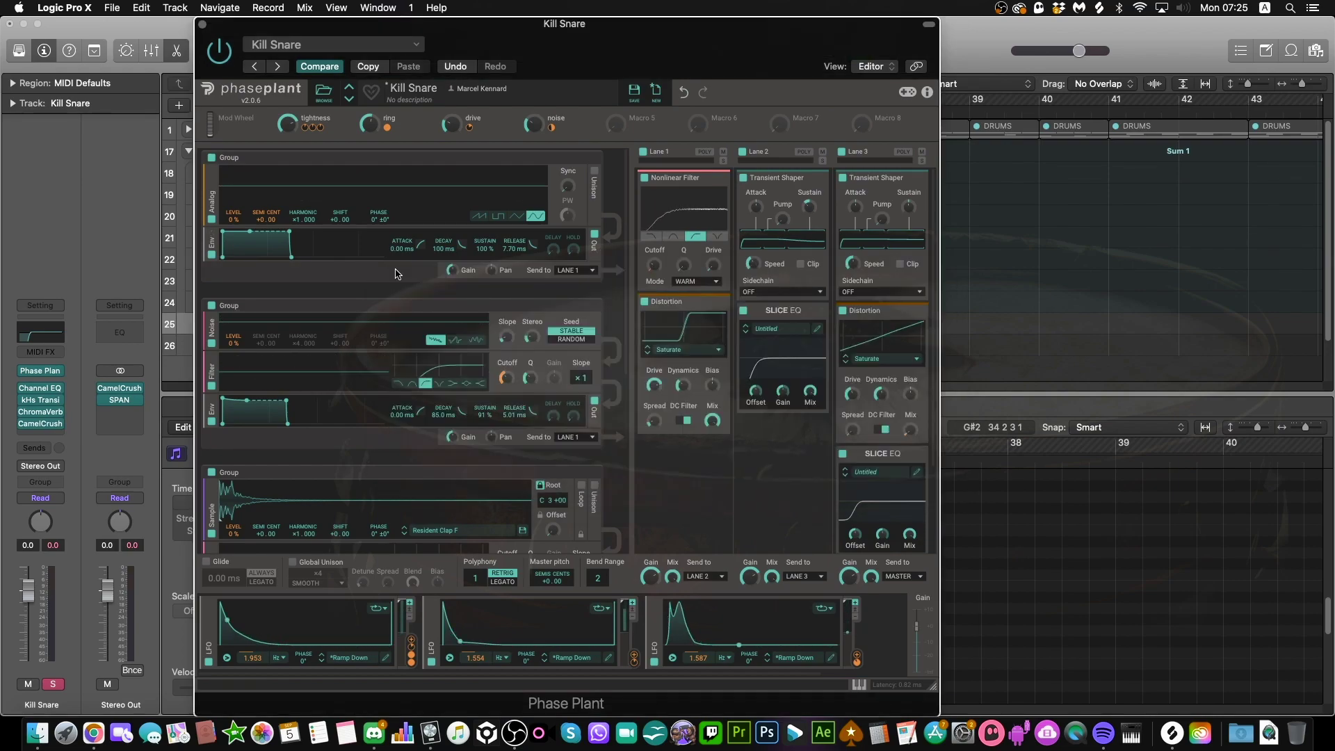
- Examine the second LFO's curve nodes in the LFO editor and its modulation of the analog oscillator's pitch
left_click(608, 658)
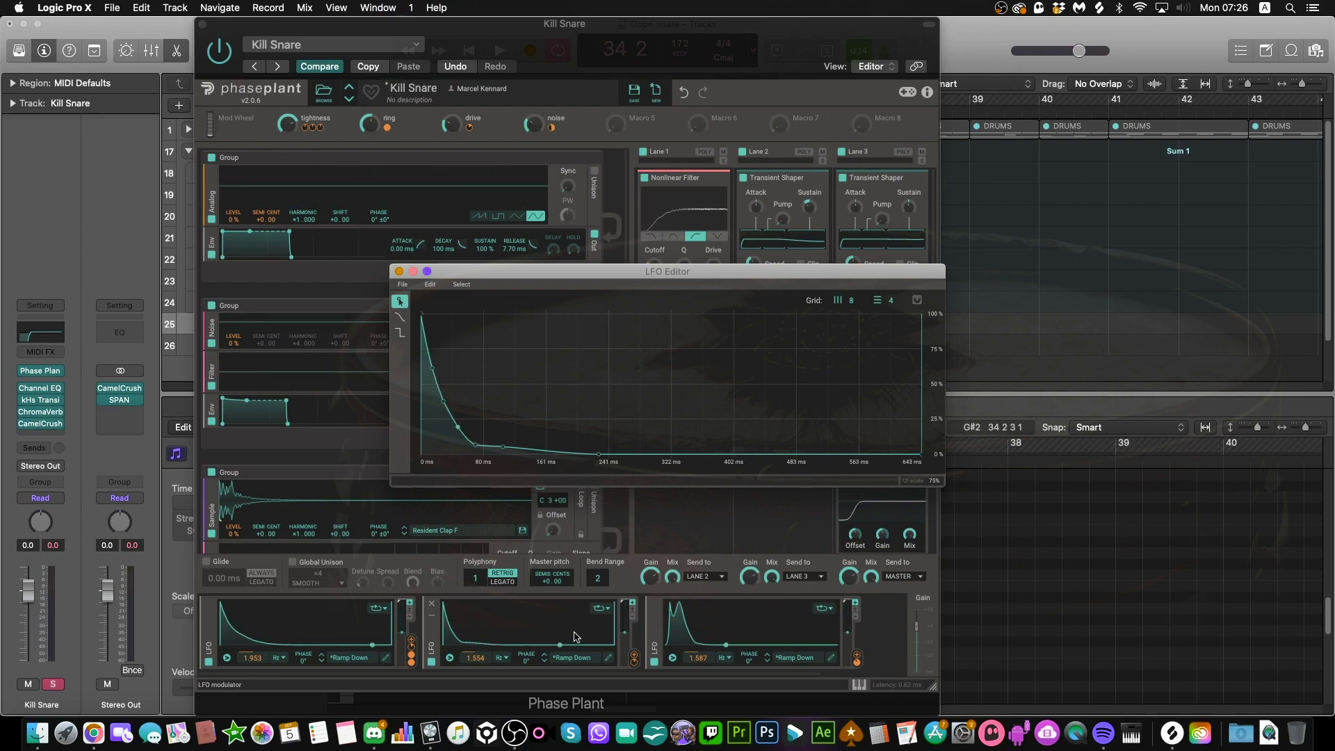
mouse_move(632, 665)
mouse_move(269, 231)
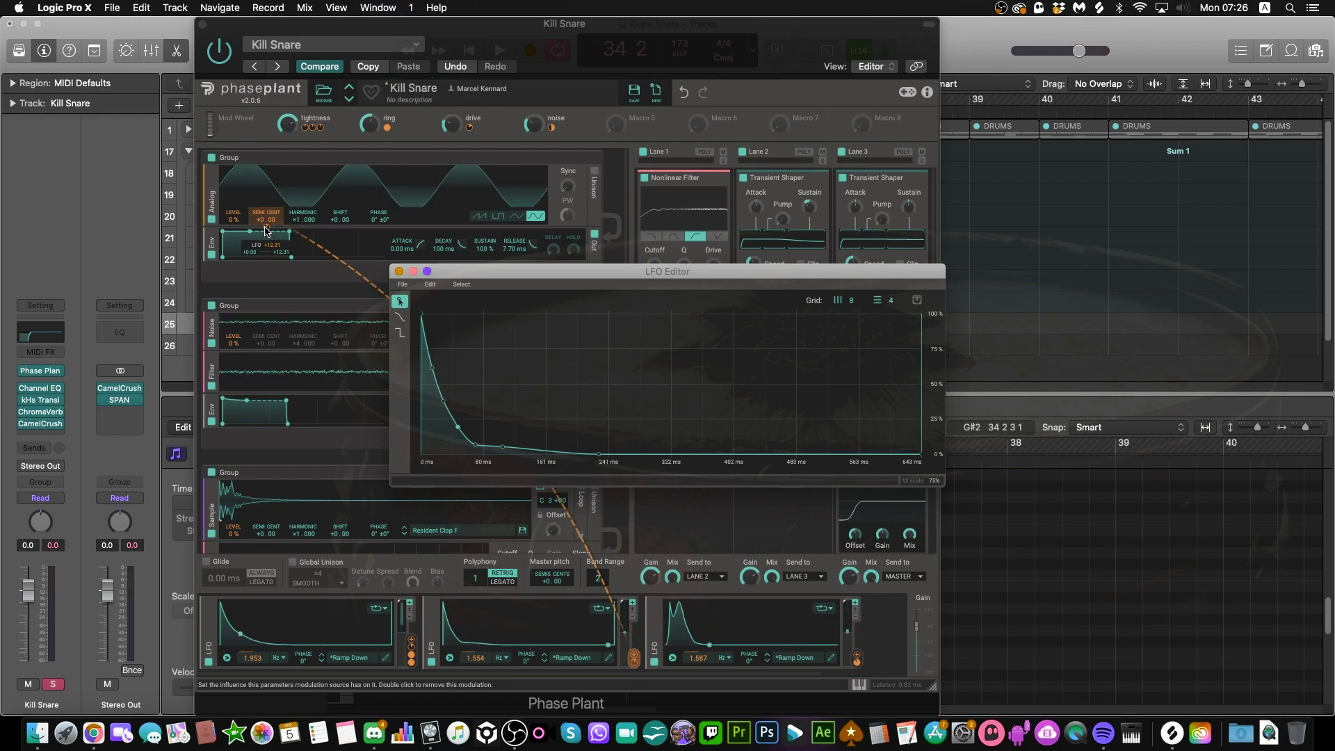
double_click(427, 337)
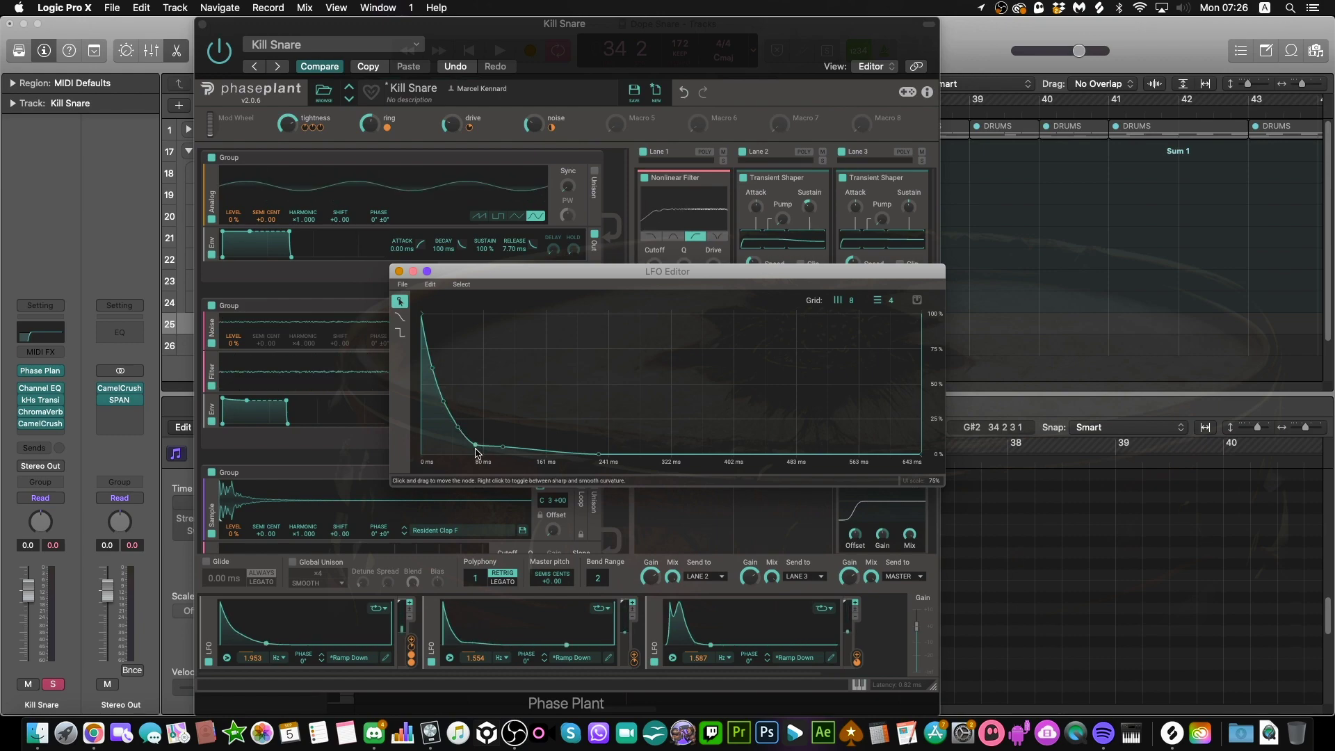
left_click(448, 411)
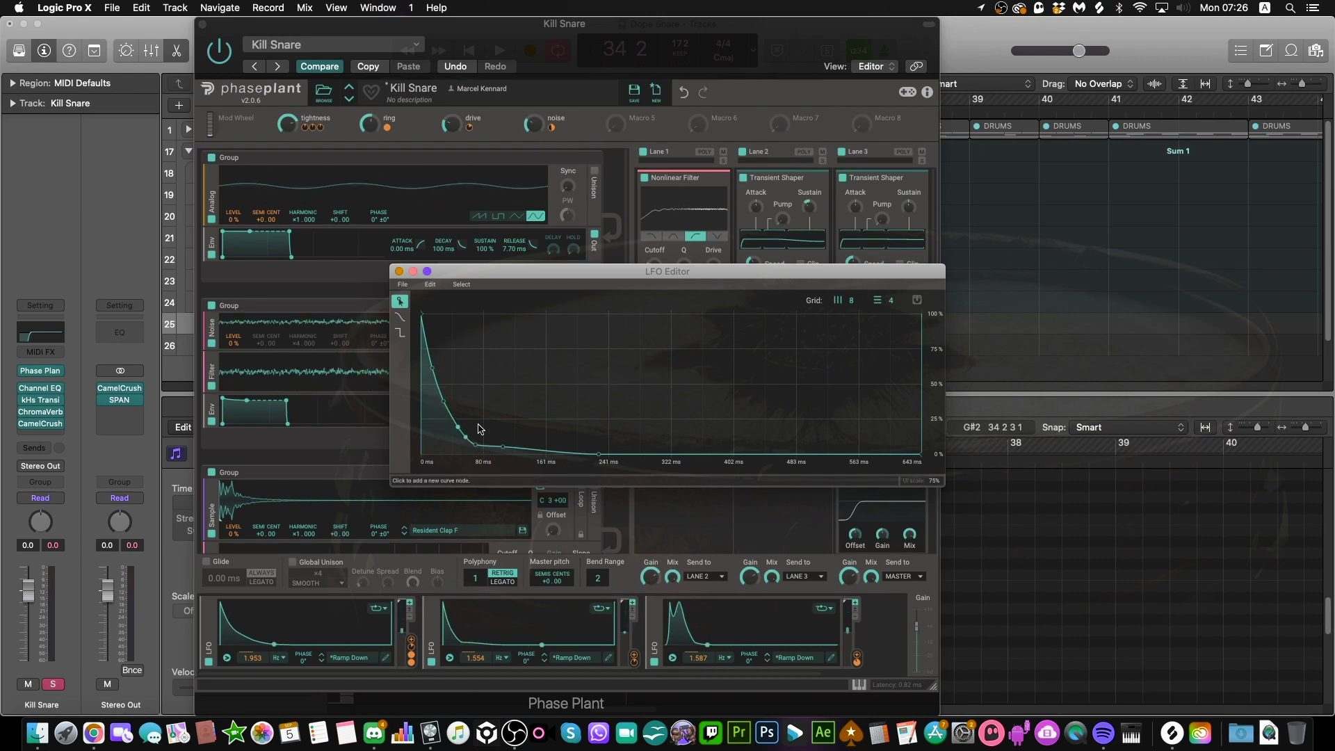
double_click(466, 437)
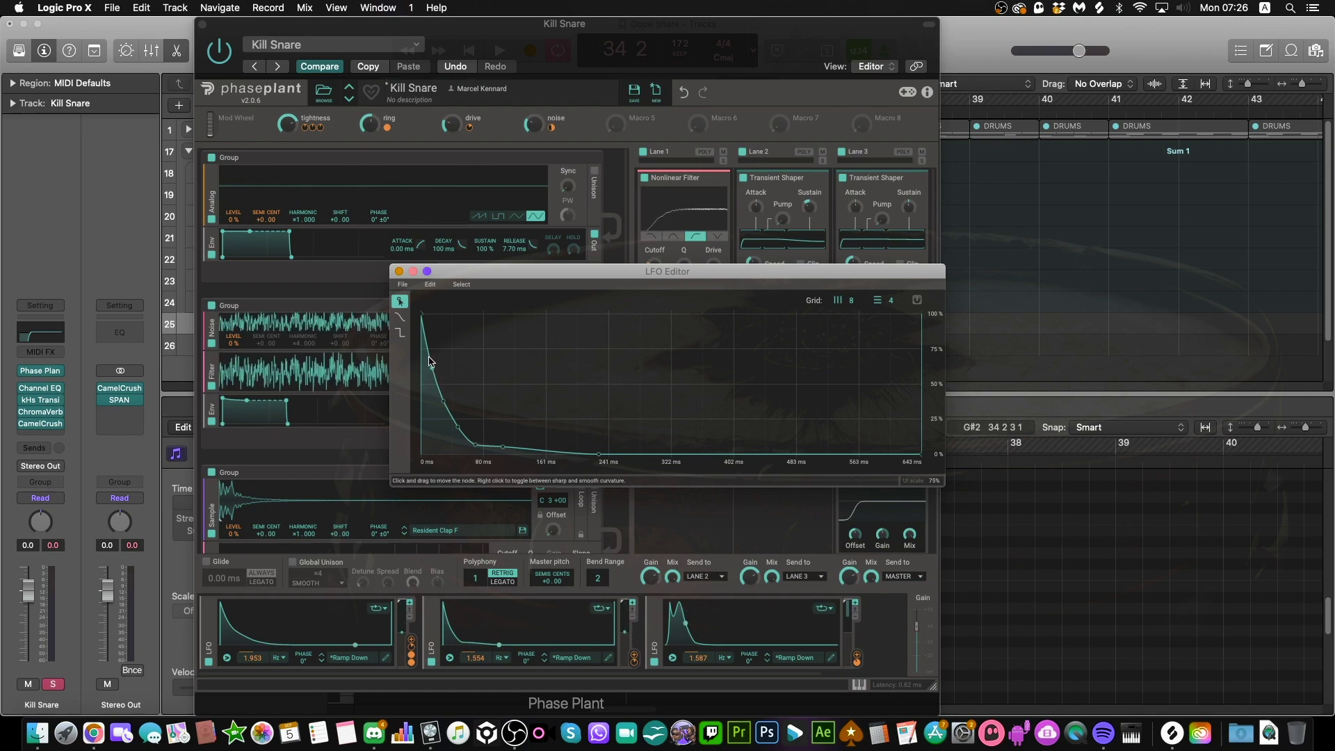
left_click(457, 425)
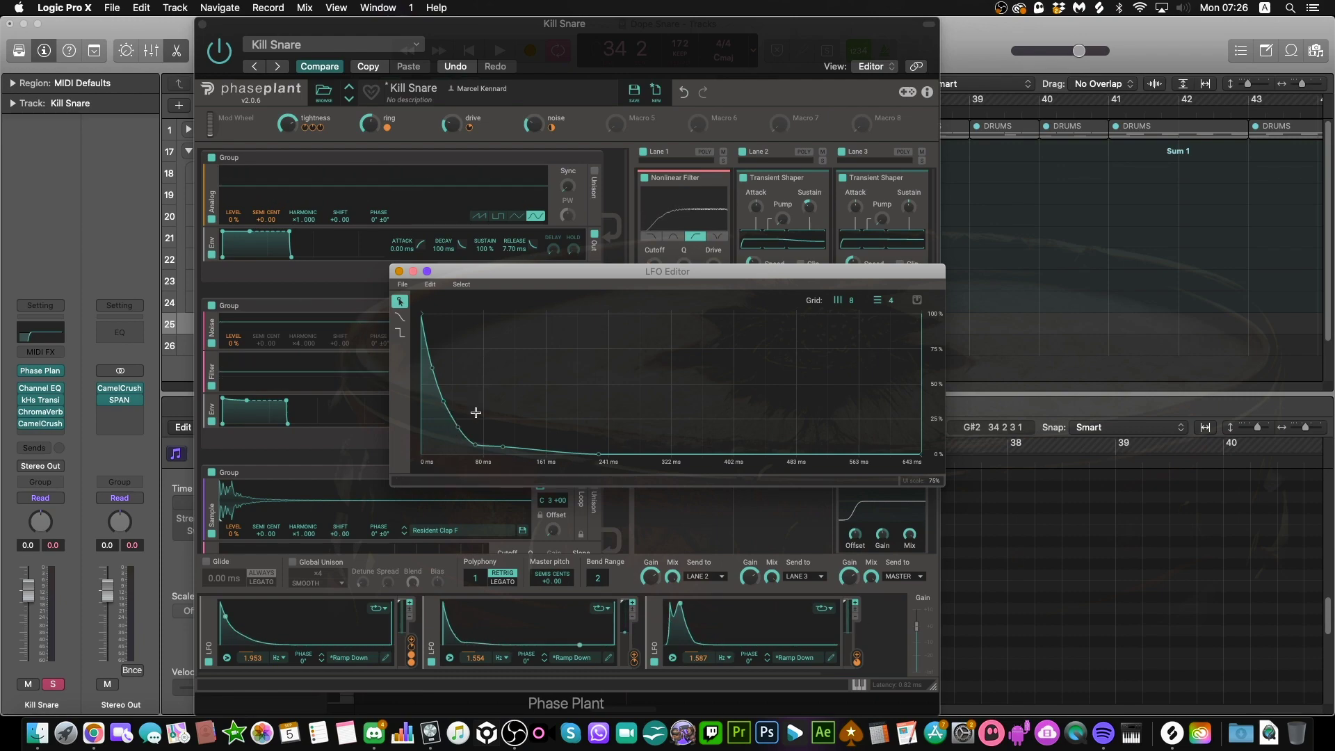
left_click(399, 272)
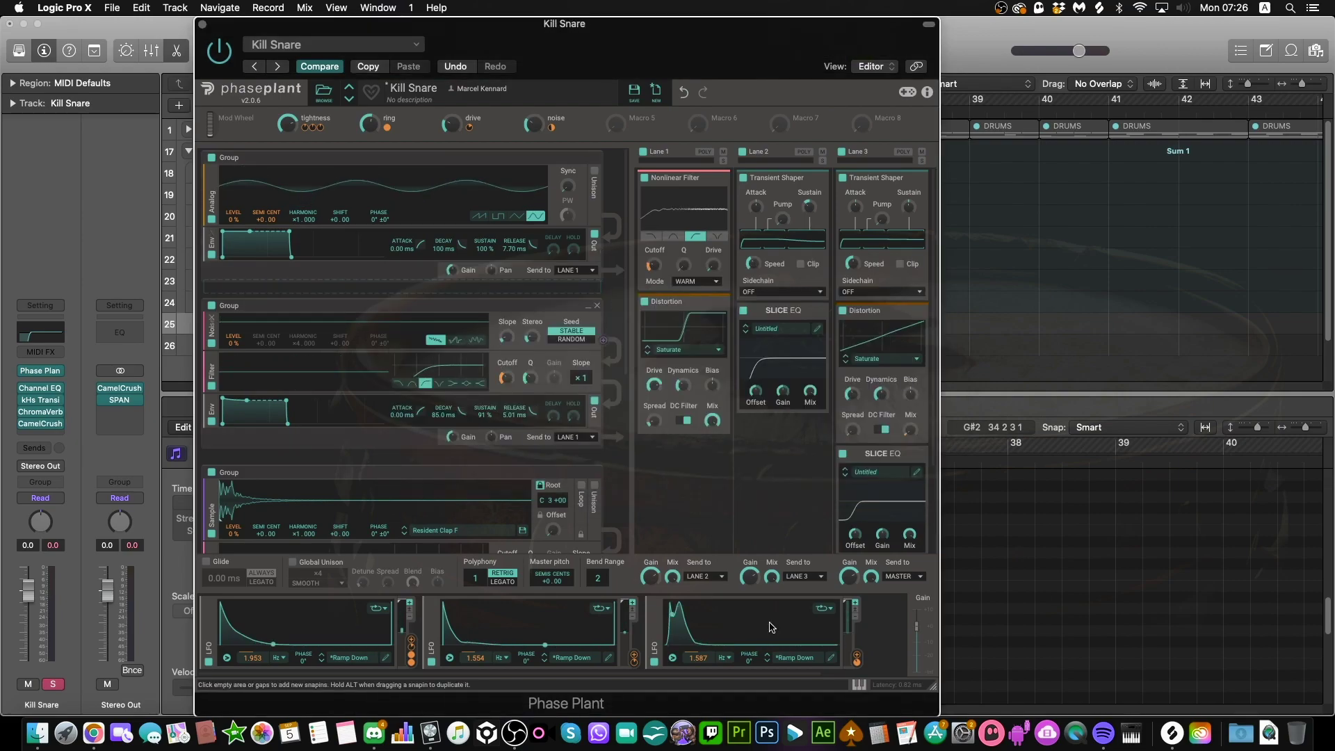
- Examine the third LFO's two-peaked curve in the LFO editor alongside the generator groups
left_click(830, 660)
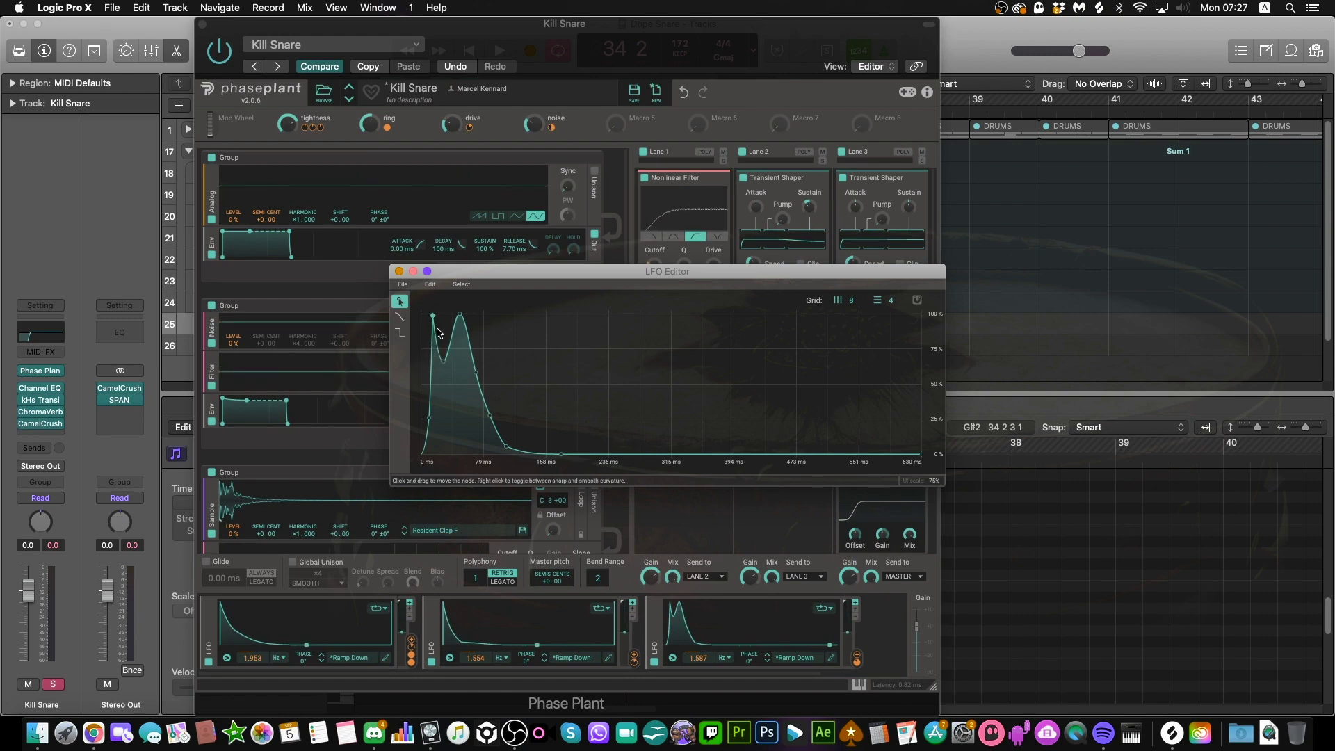
left_click_drag(470, 265, 652, 264)
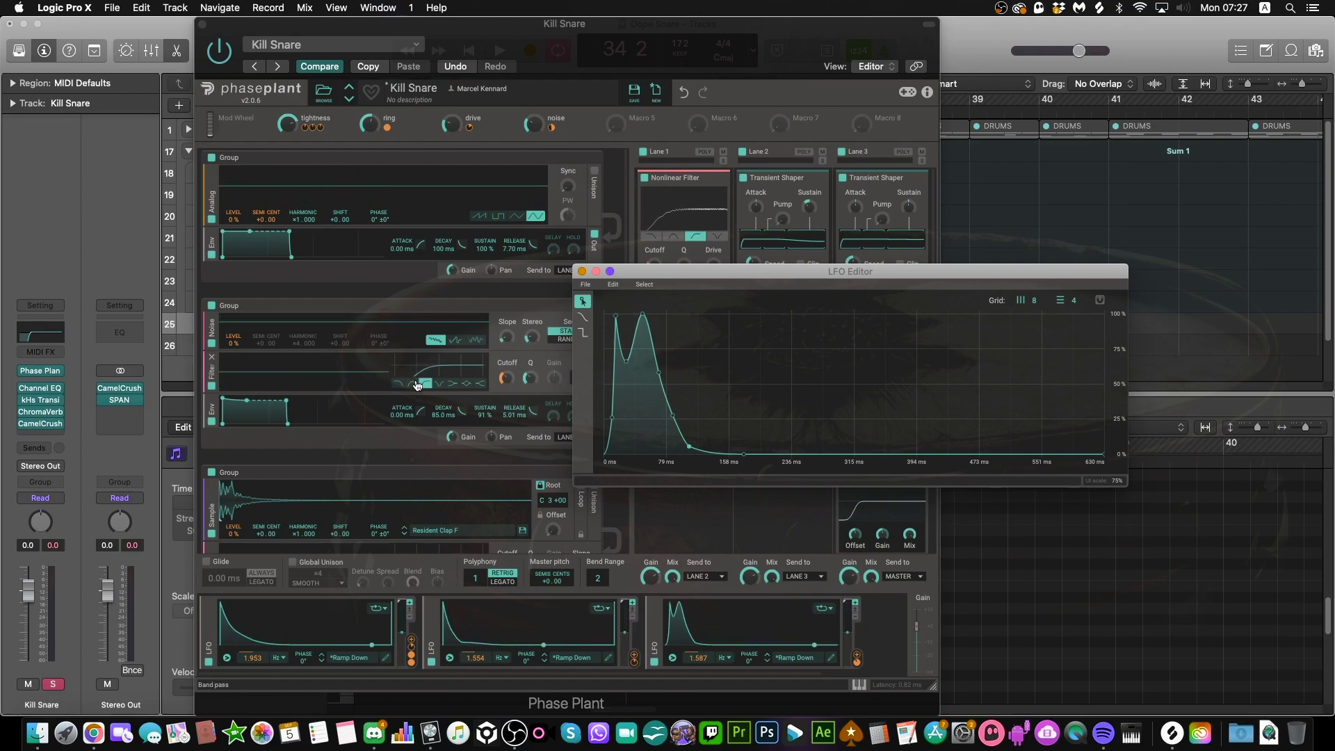
left_click(582, 272)
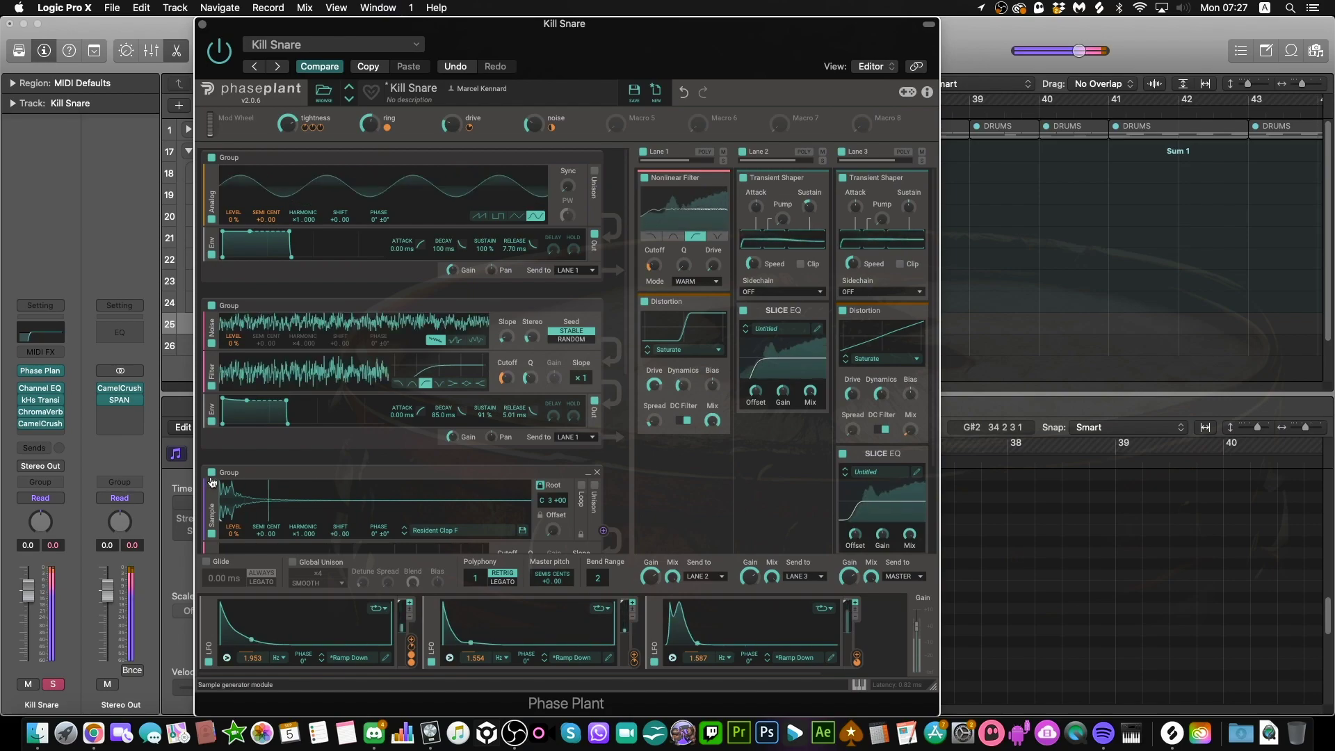
- Disable the noise and sample groups, and examine the first LFO's curve and the tightness macro's modulation of its rate
left_click(211, 306)
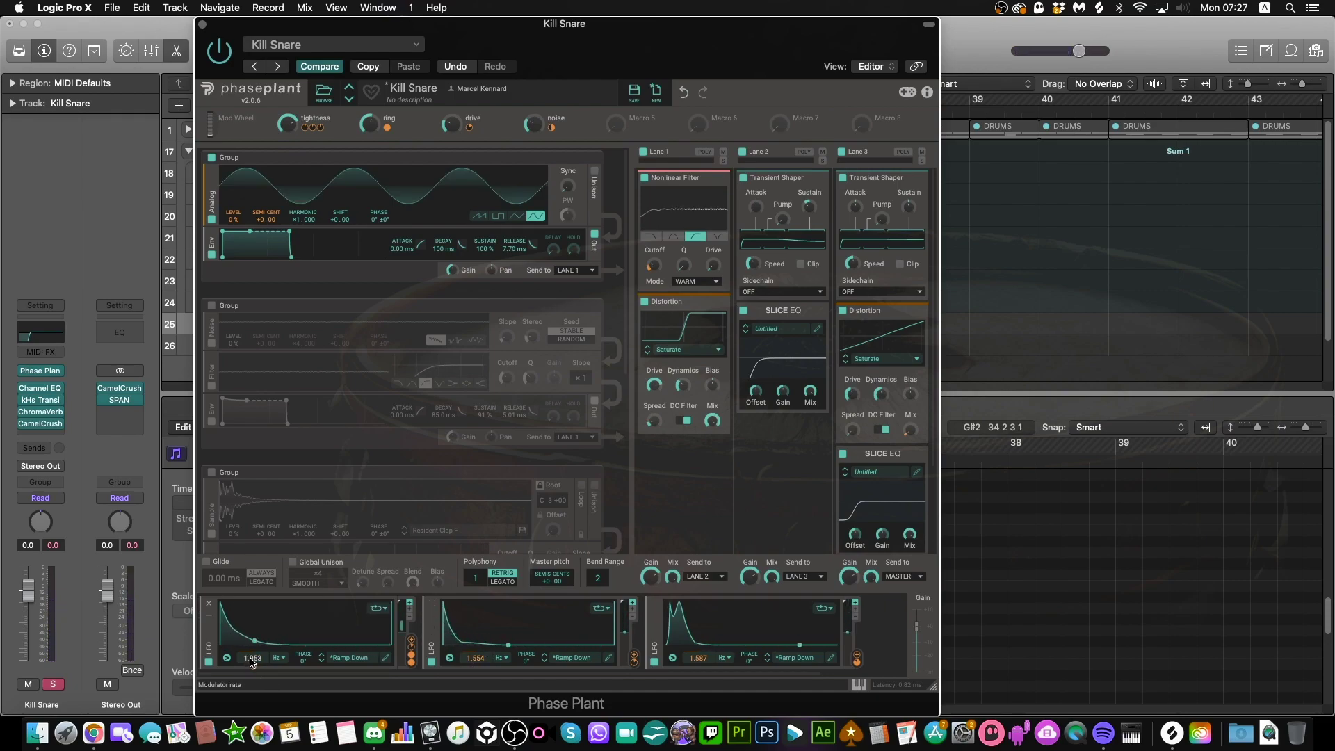
mouse_move(251, 663)
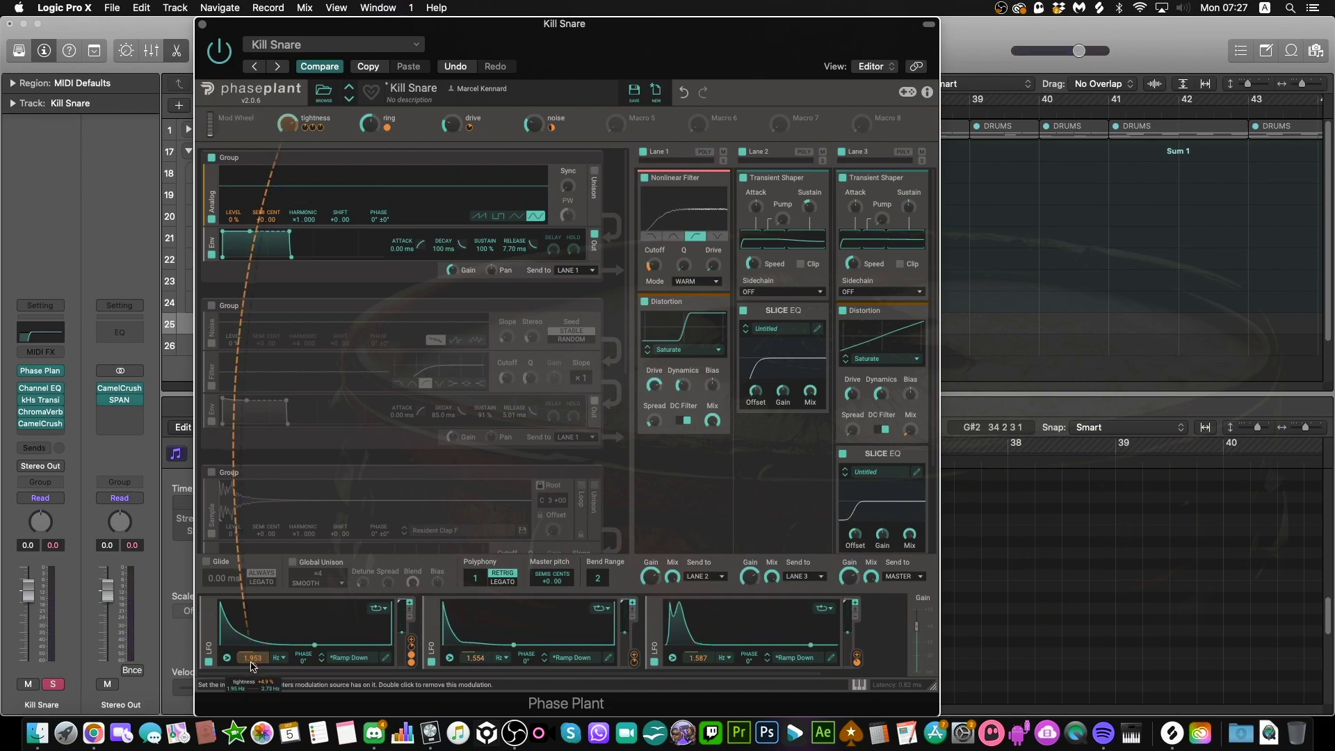
left_click(385, 658)
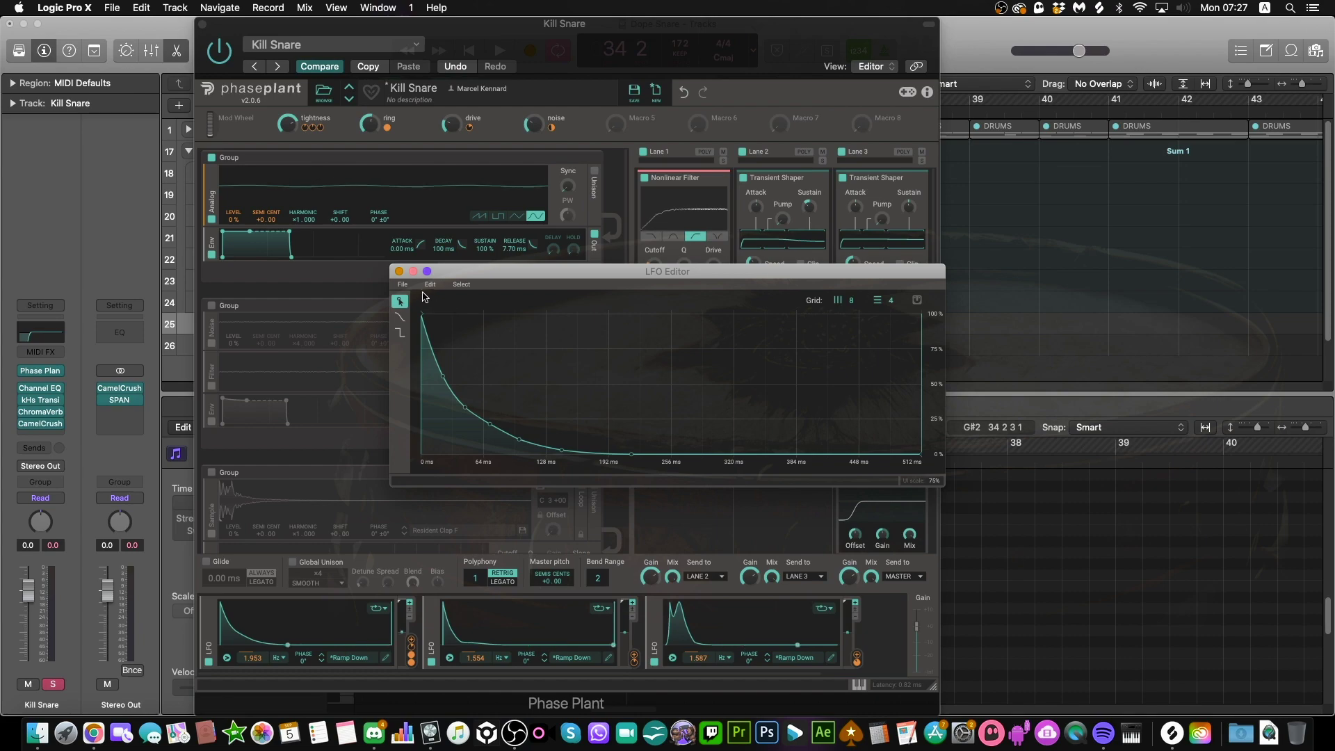
left_click(399, 272)
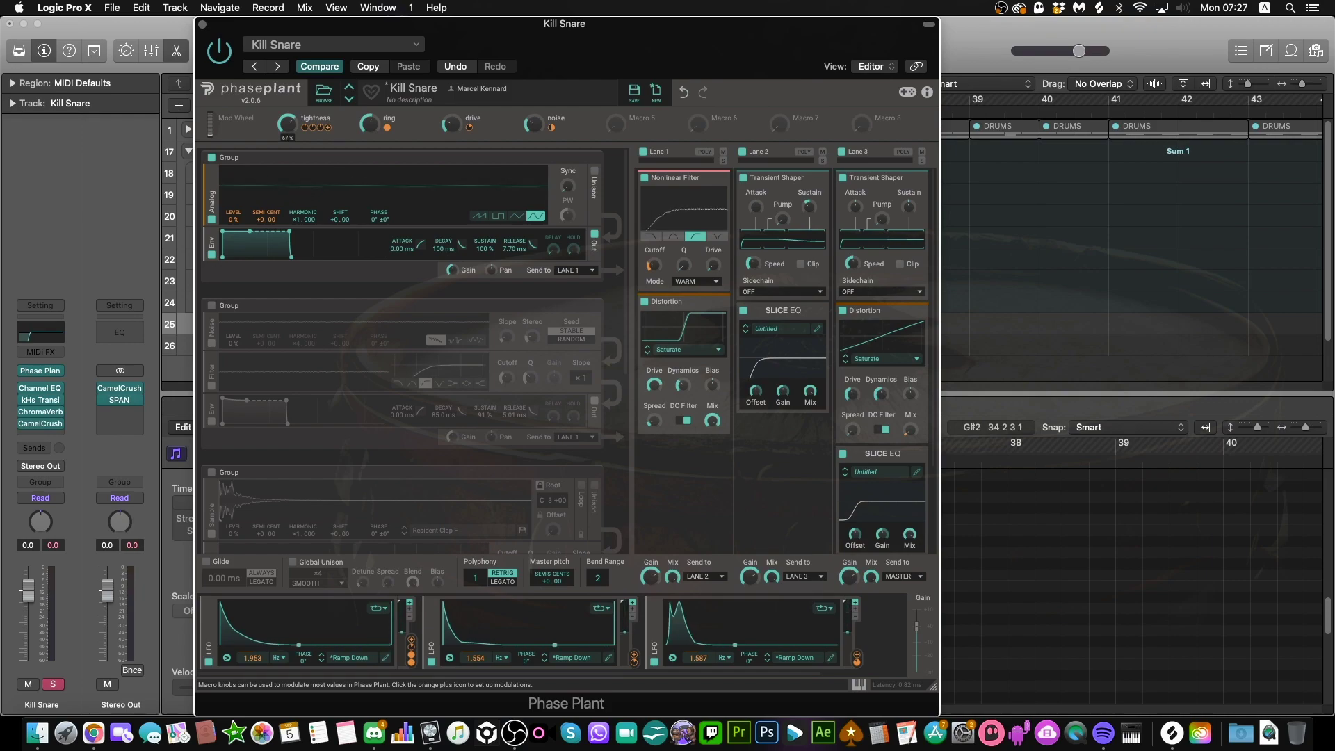
- Play the soloed snare and compare the analog group with Lane 1's Distortion bypassed and enabled
key("space")
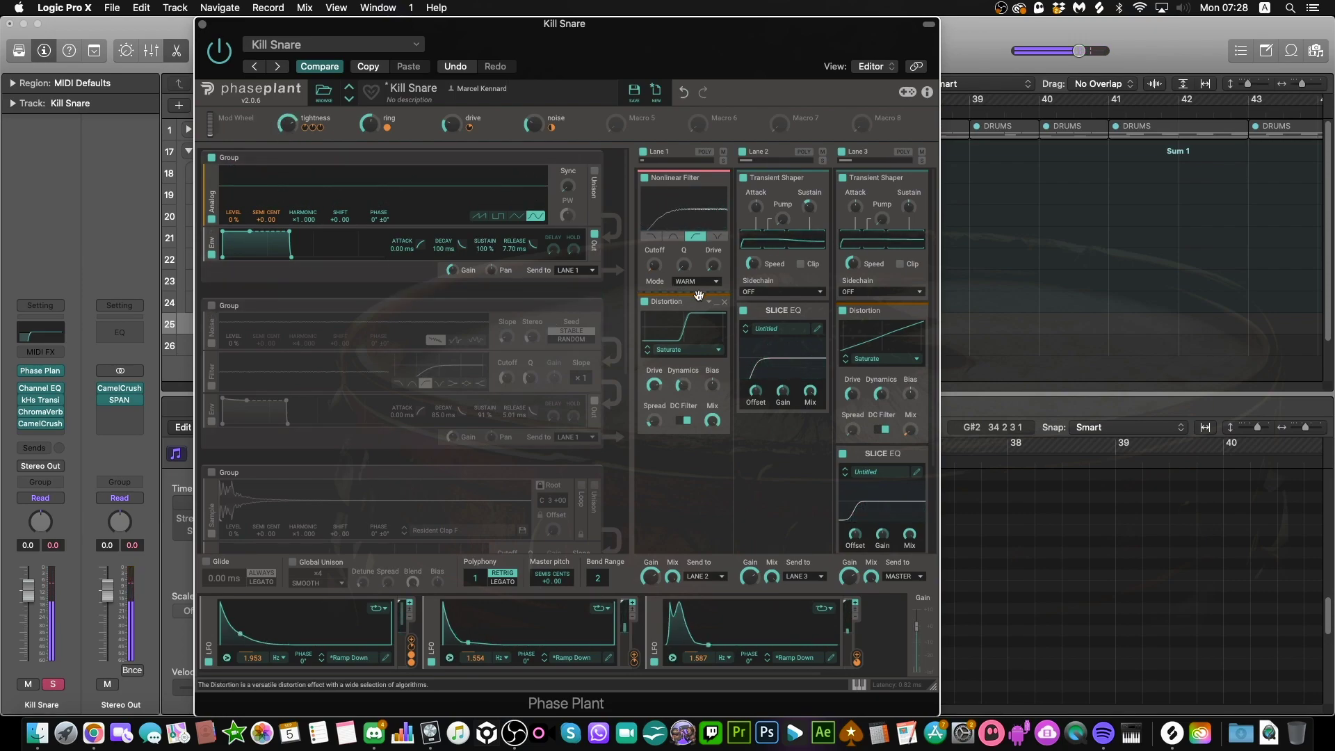
left_click(646, 302)
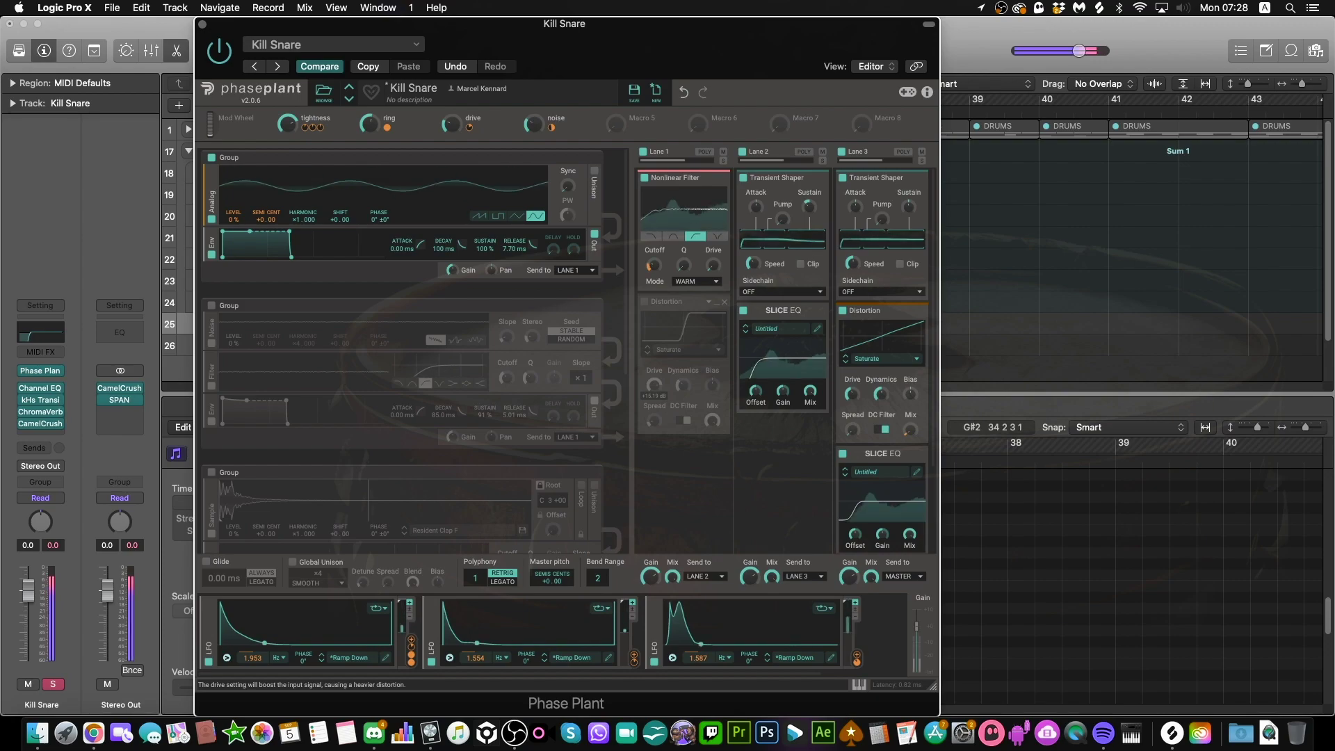
left_click(644, 301)
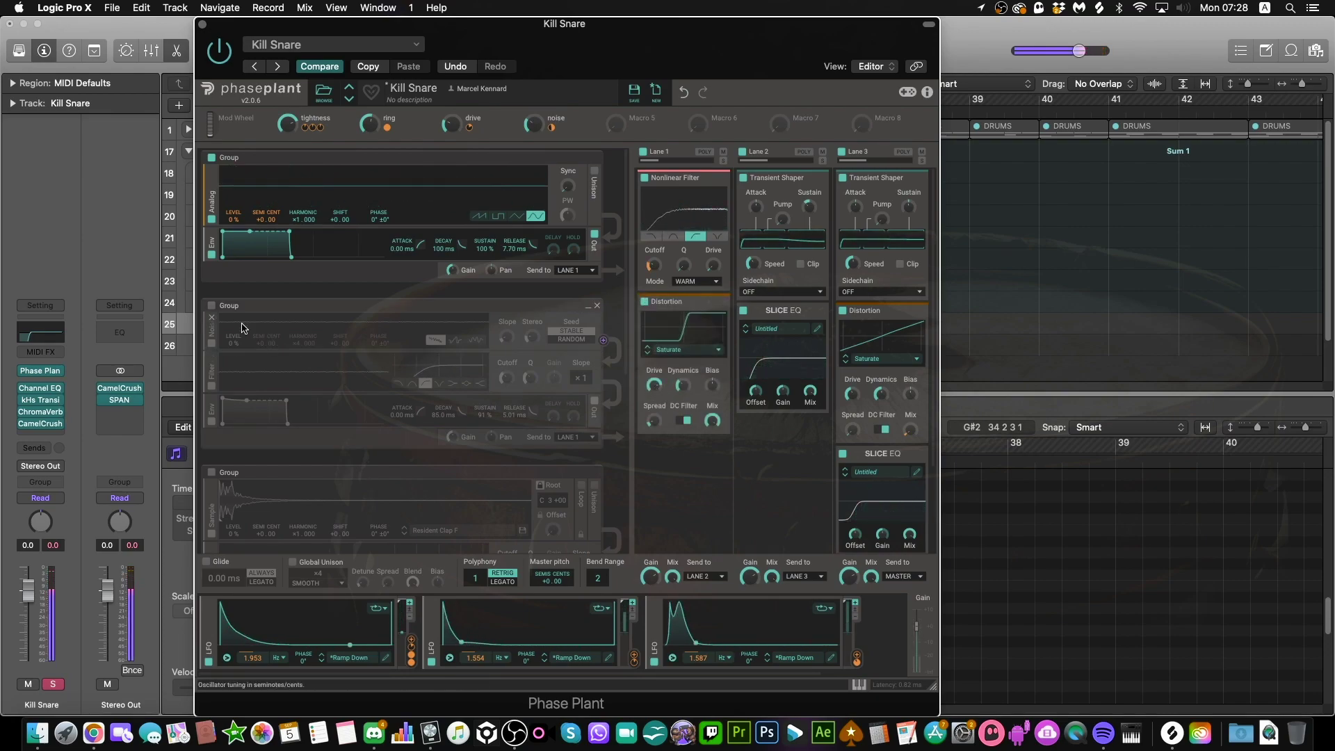
- Toggle the noise and analog groups to compare them, and vary Lane 1's Distortion drive with both groups enabled
left_click(212, 306)
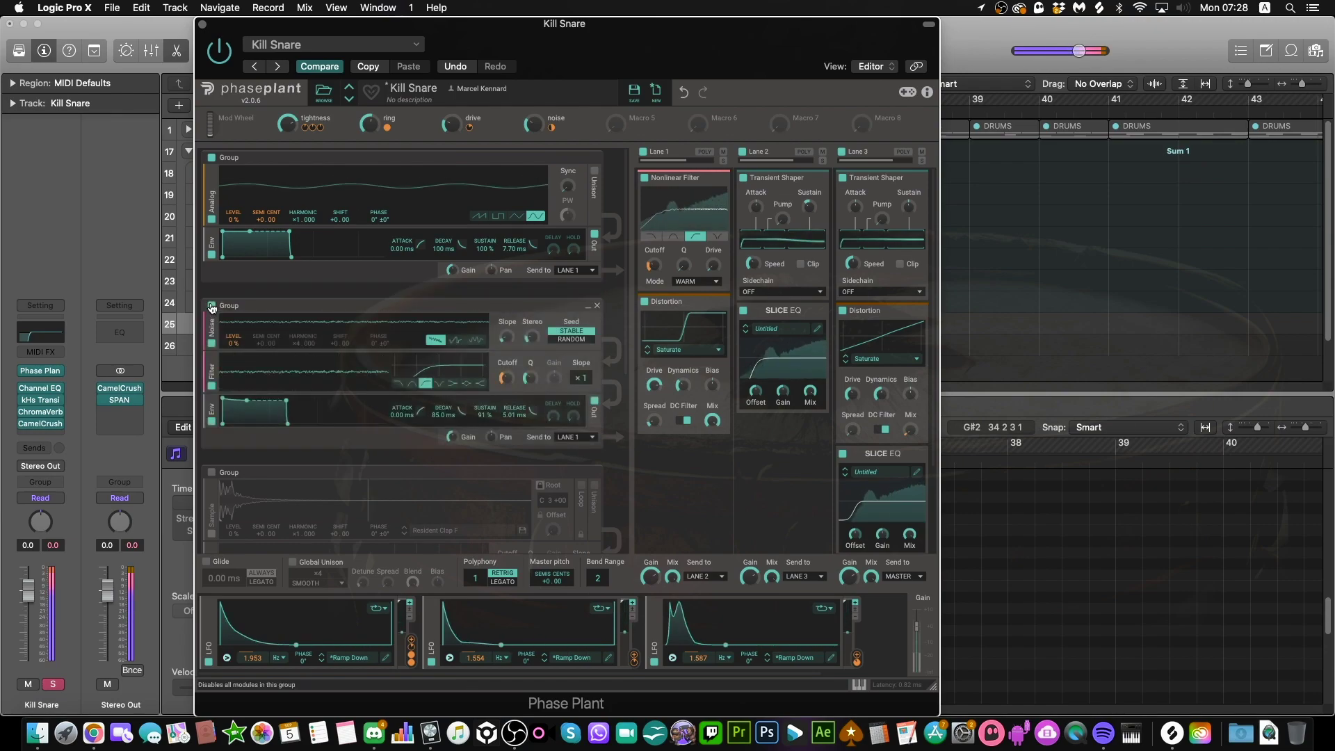
left_click(212, 158)
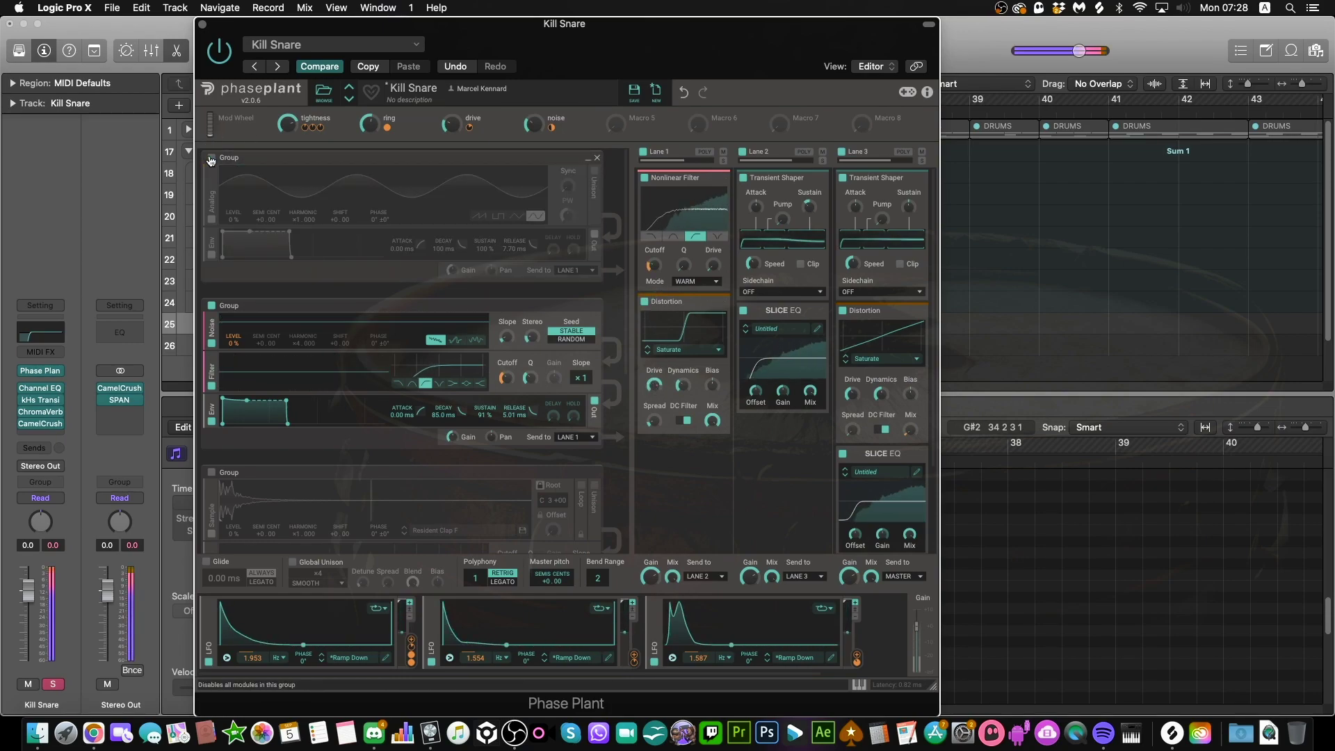
left_click(211, 158)
left_click(212, 306)
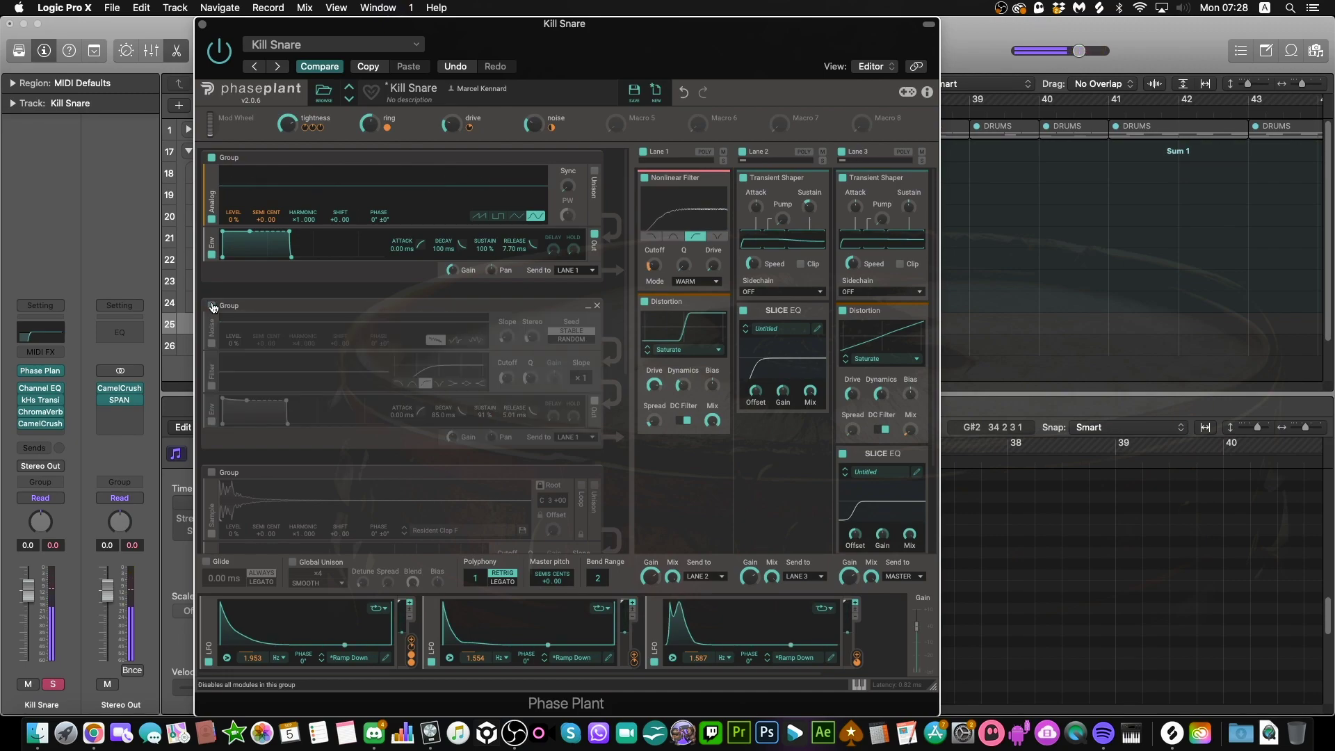
left_click(212, 306)
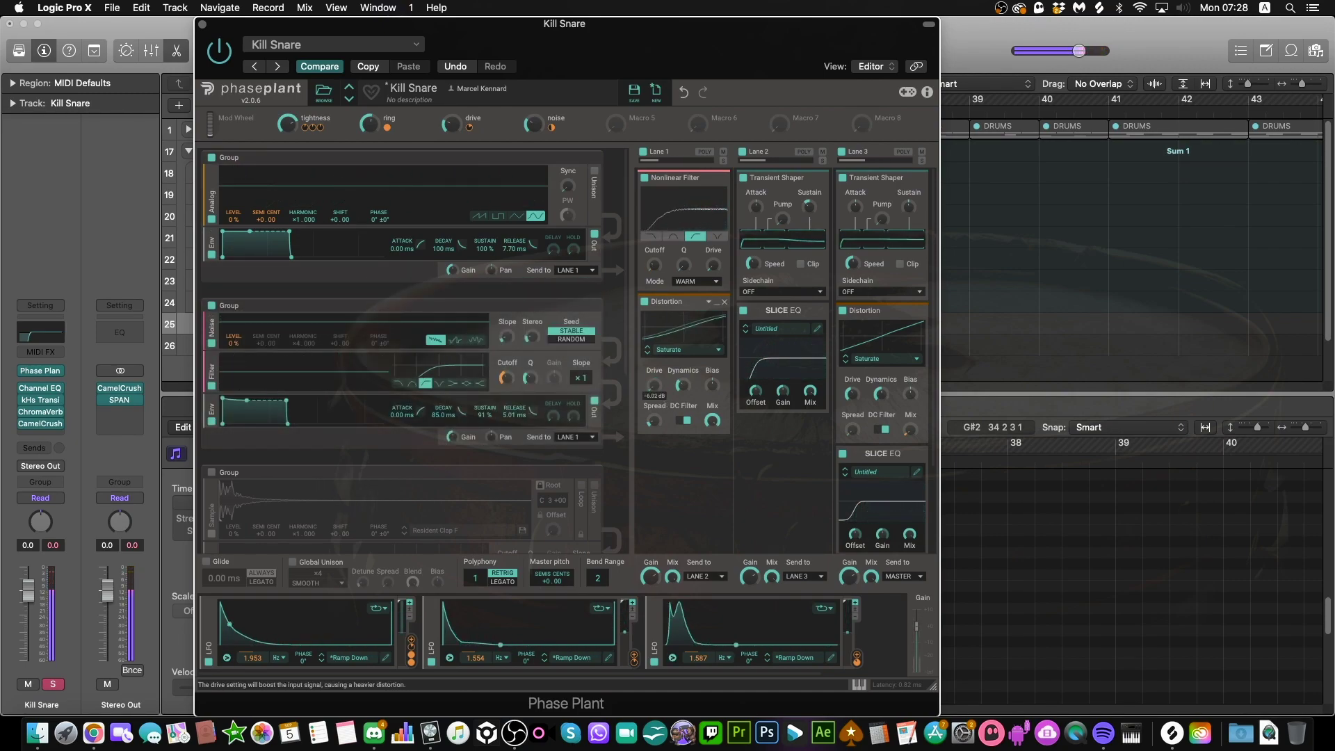
mouse_move(653, 384)
left_mouse_down()
mouse_move(654, 410)
mouse_move(653, 359)
left_mouse_up()
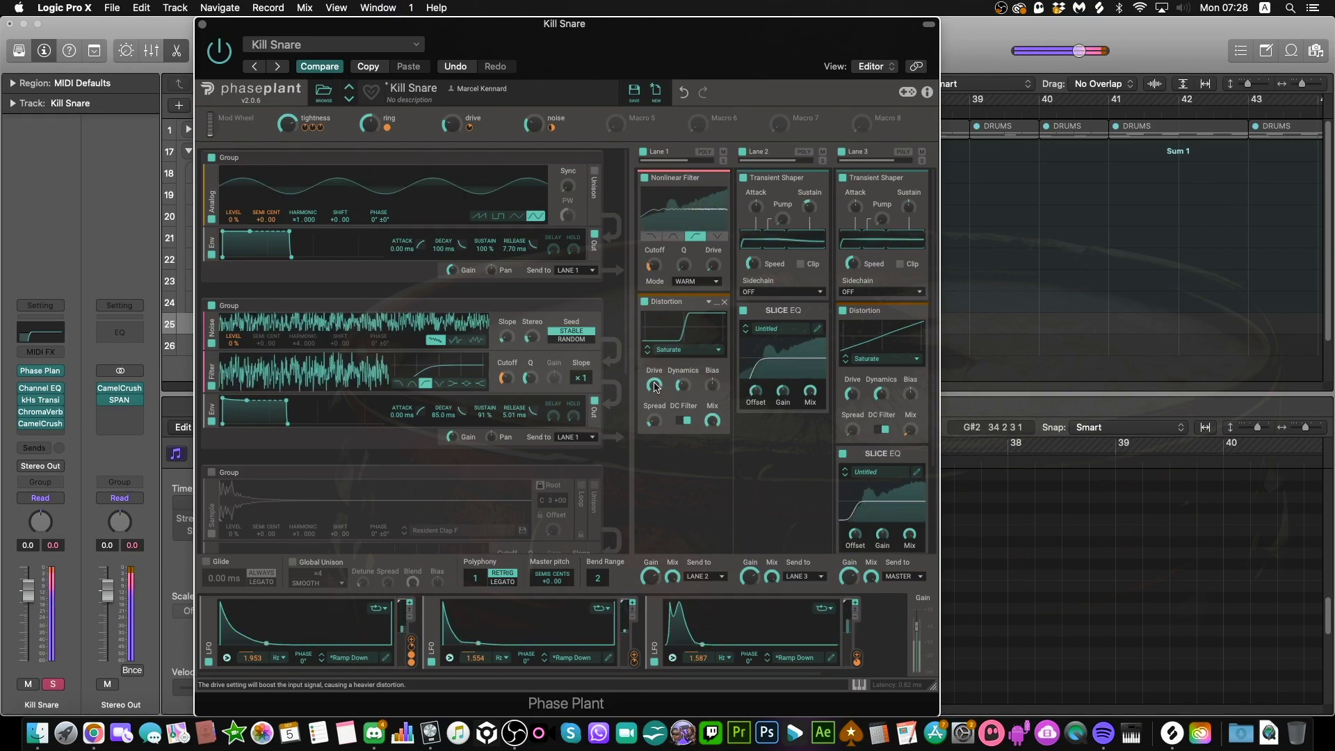
- Try reshaping the third LFO's curve by lowering its two peaks and moving the neighbouring nodes, and undo the changes
left_click(831, 658)
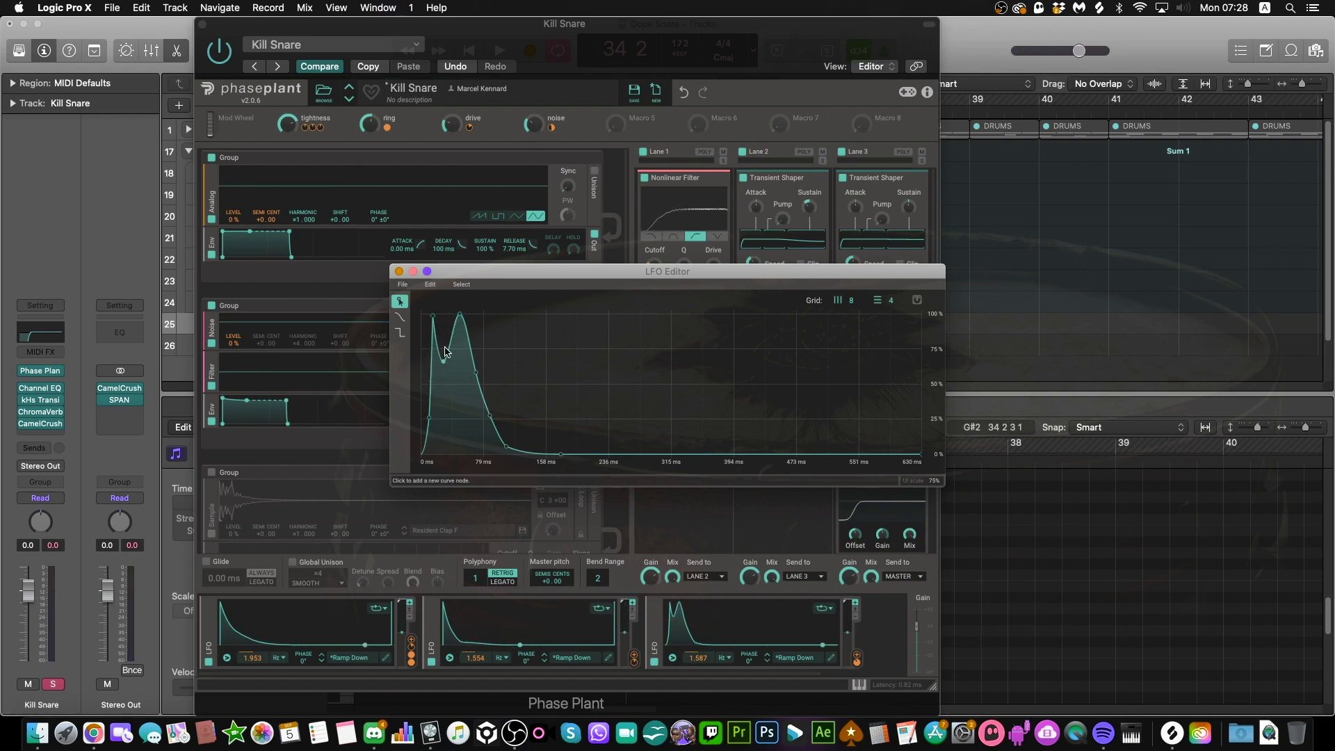
left_click_drag(432, 315, 429, 418)
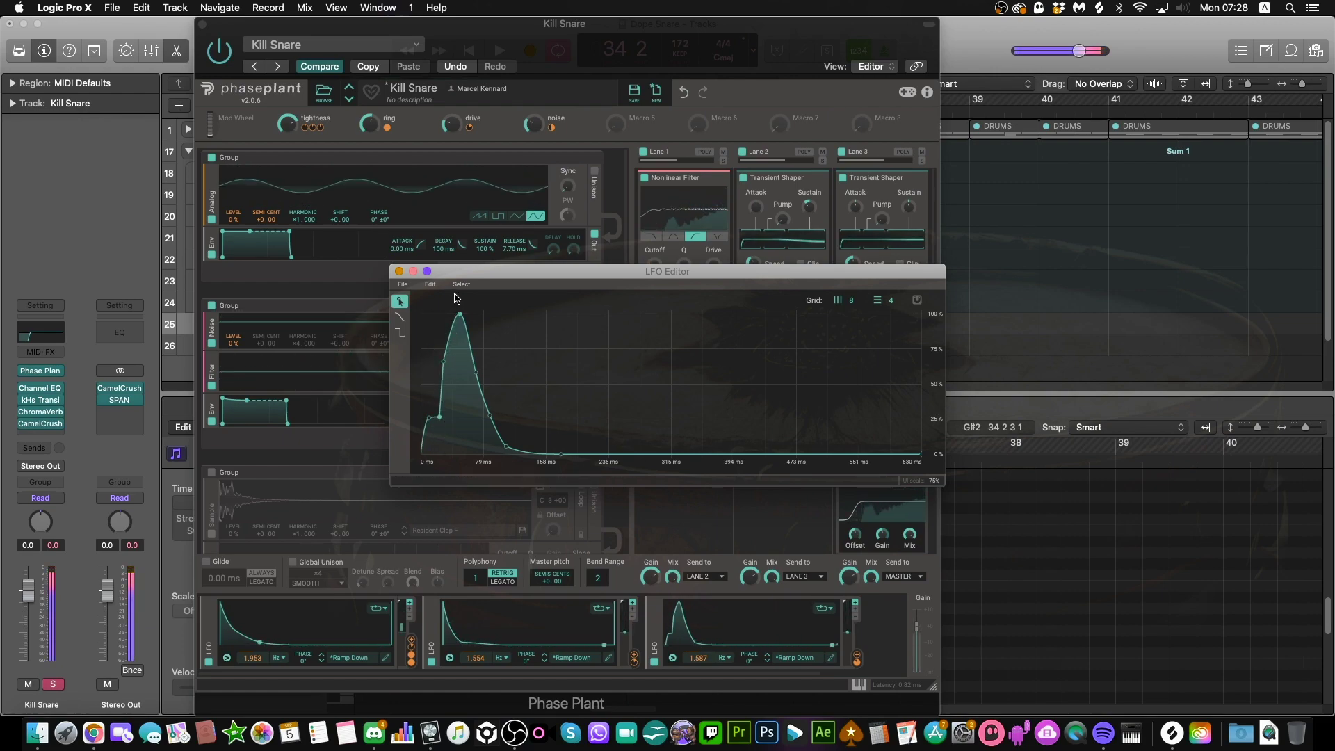
left_click_drag(460, 314, 459, 418)
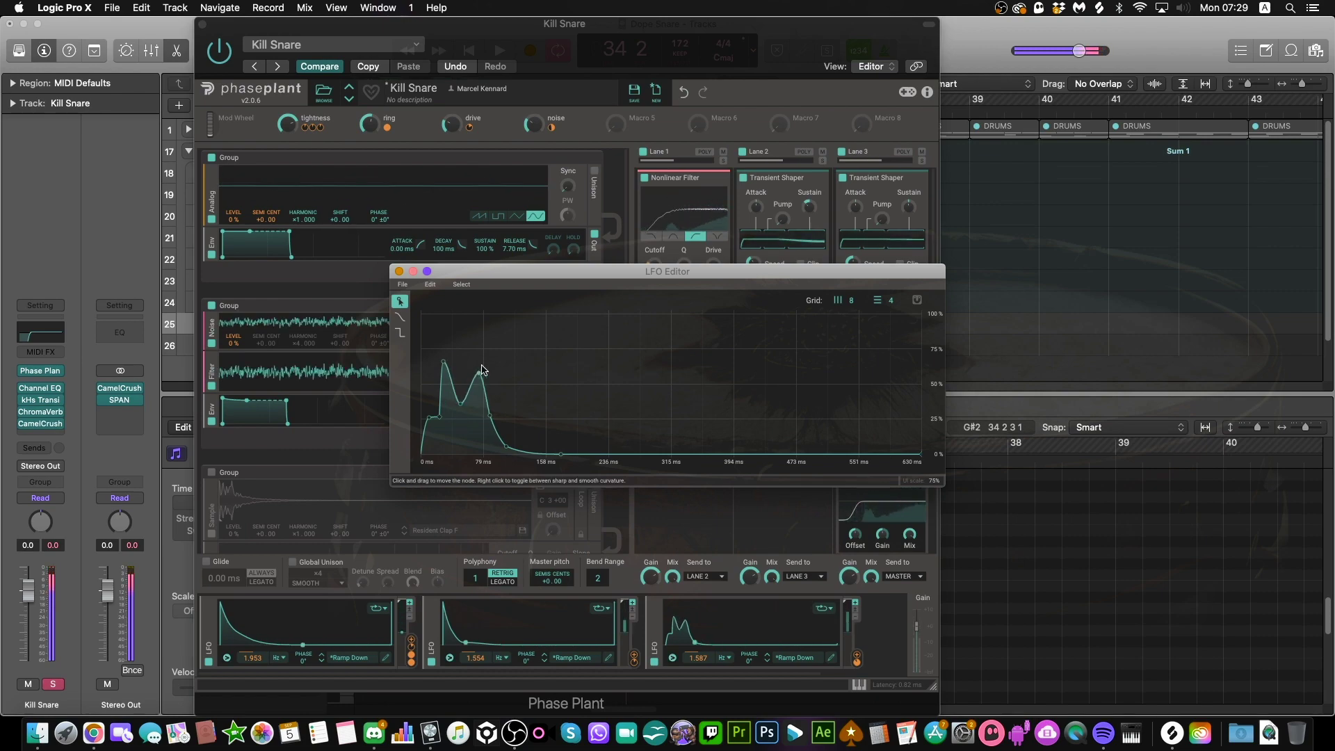
left_click_drag(481, 367, 526, 305)
left_click_drag(494, 418, 472, 376)
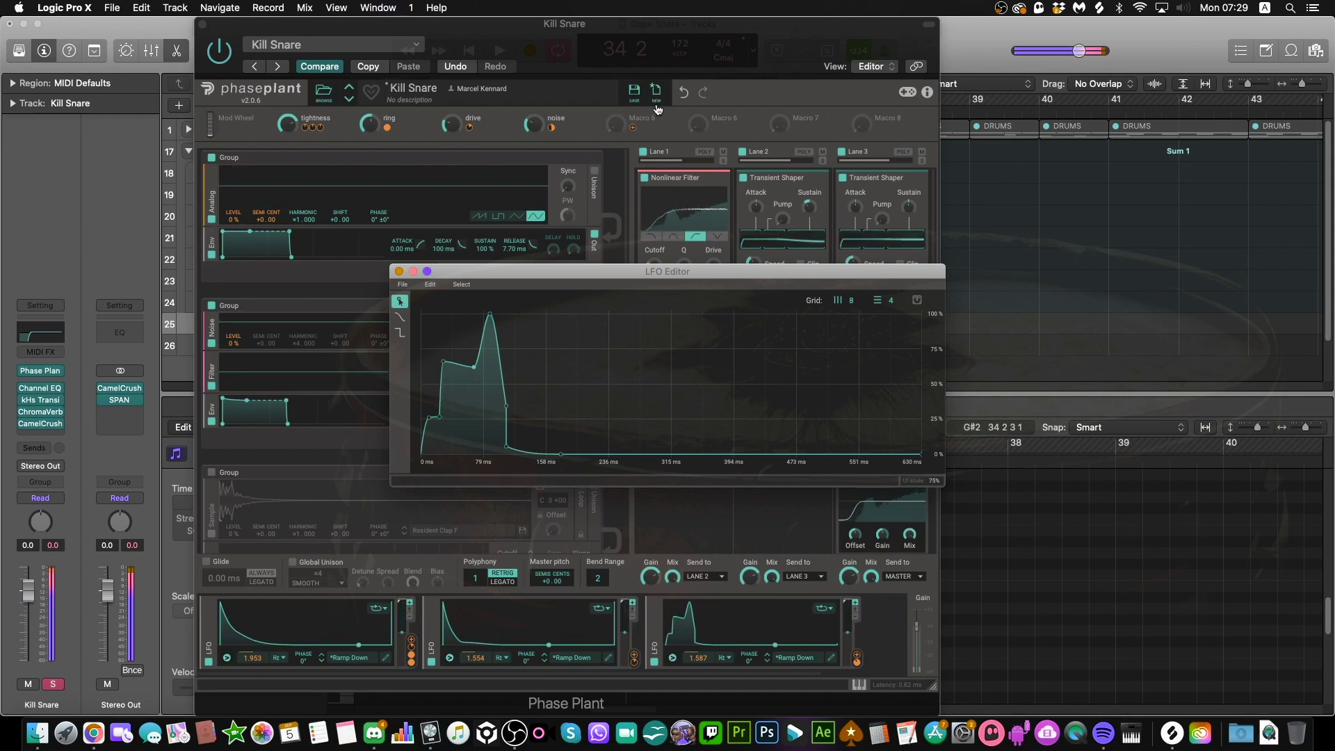
left_click(684, 93)
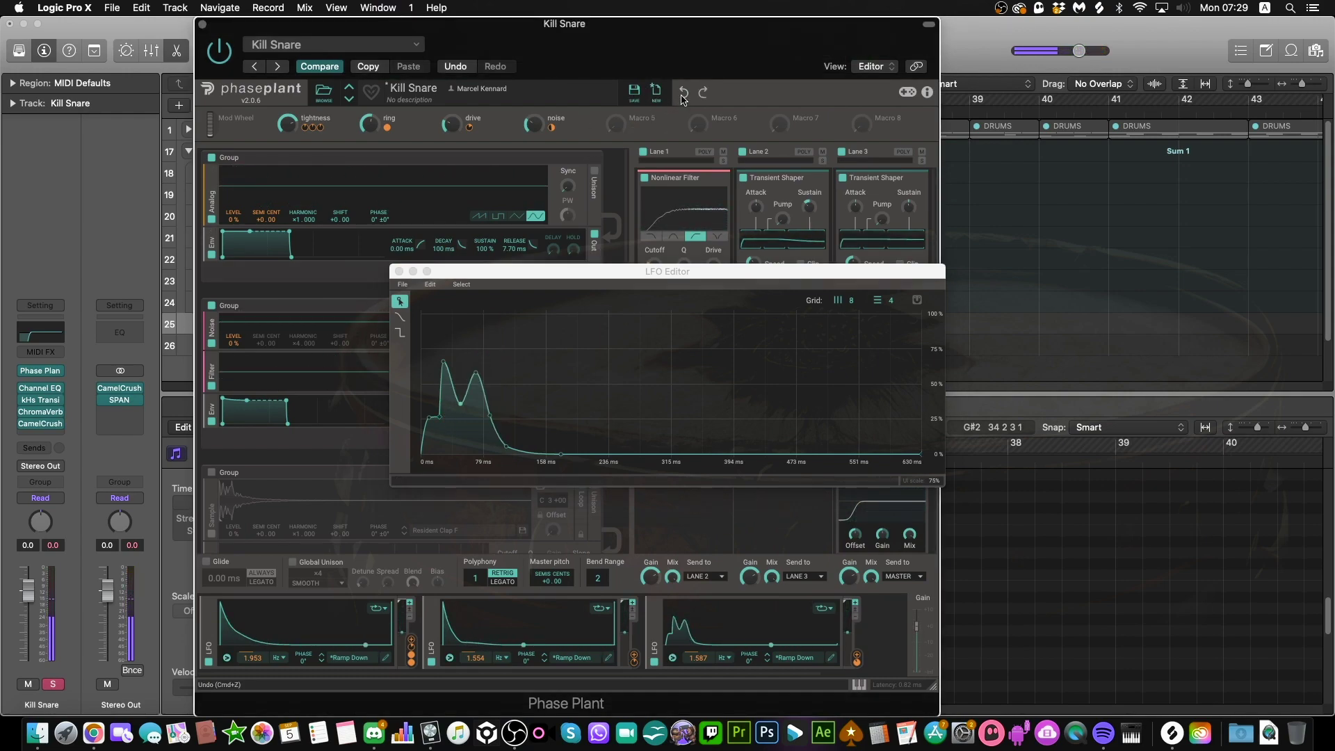
left_click(682, 97)
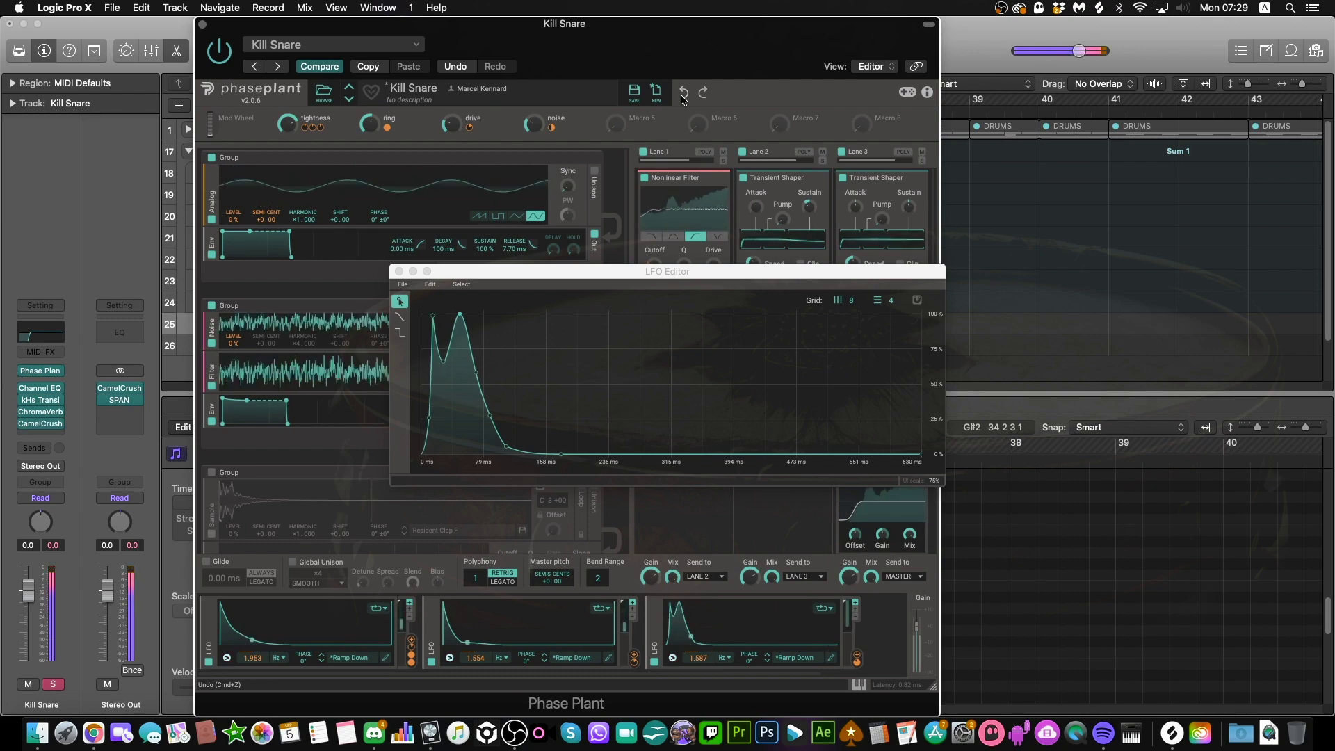
- Try raising the dip between the third LFO's peaks to about 100%, undo it and close the LFO editor
left_click_drag(443, 361, 438, 327)
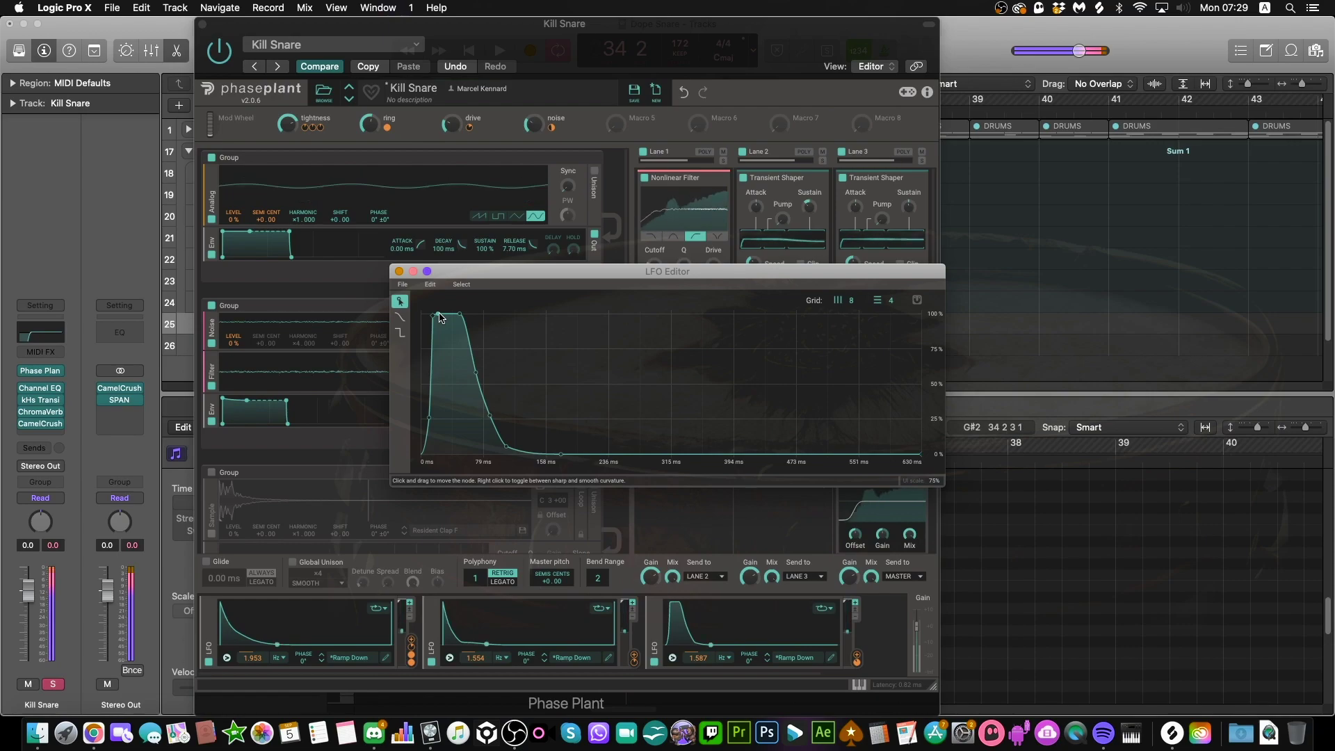
left_click(683, 91)
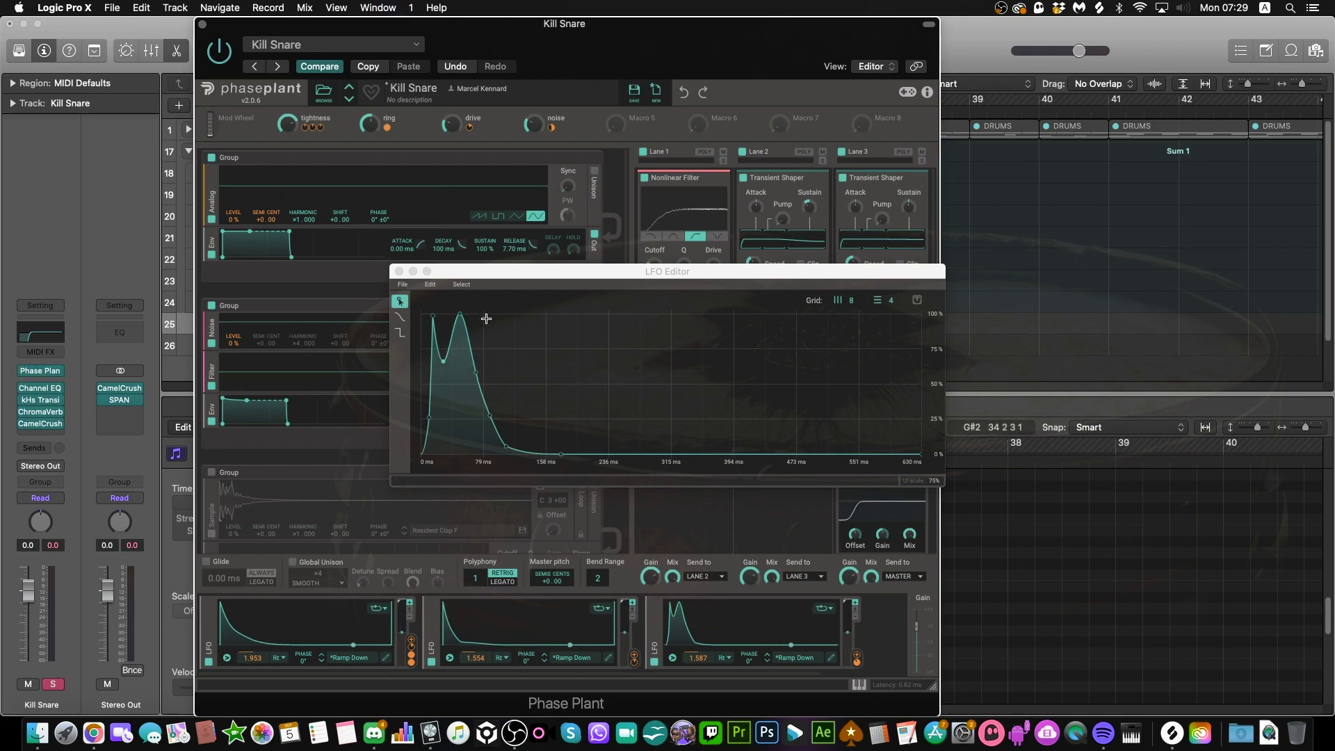
left_click(399, 271)
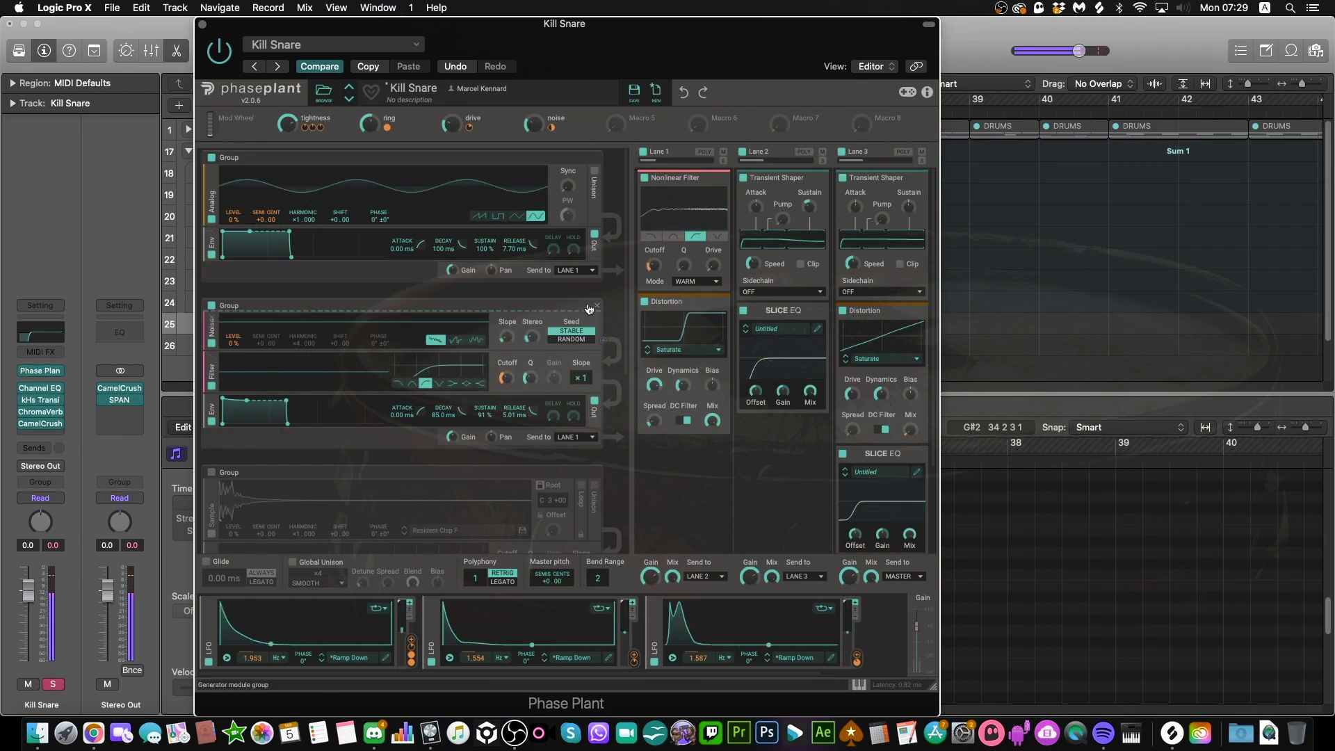
- Compare the snare with Lane 1's Nonlinear Filter bypassed and enabled
mouse_move(411, 654)
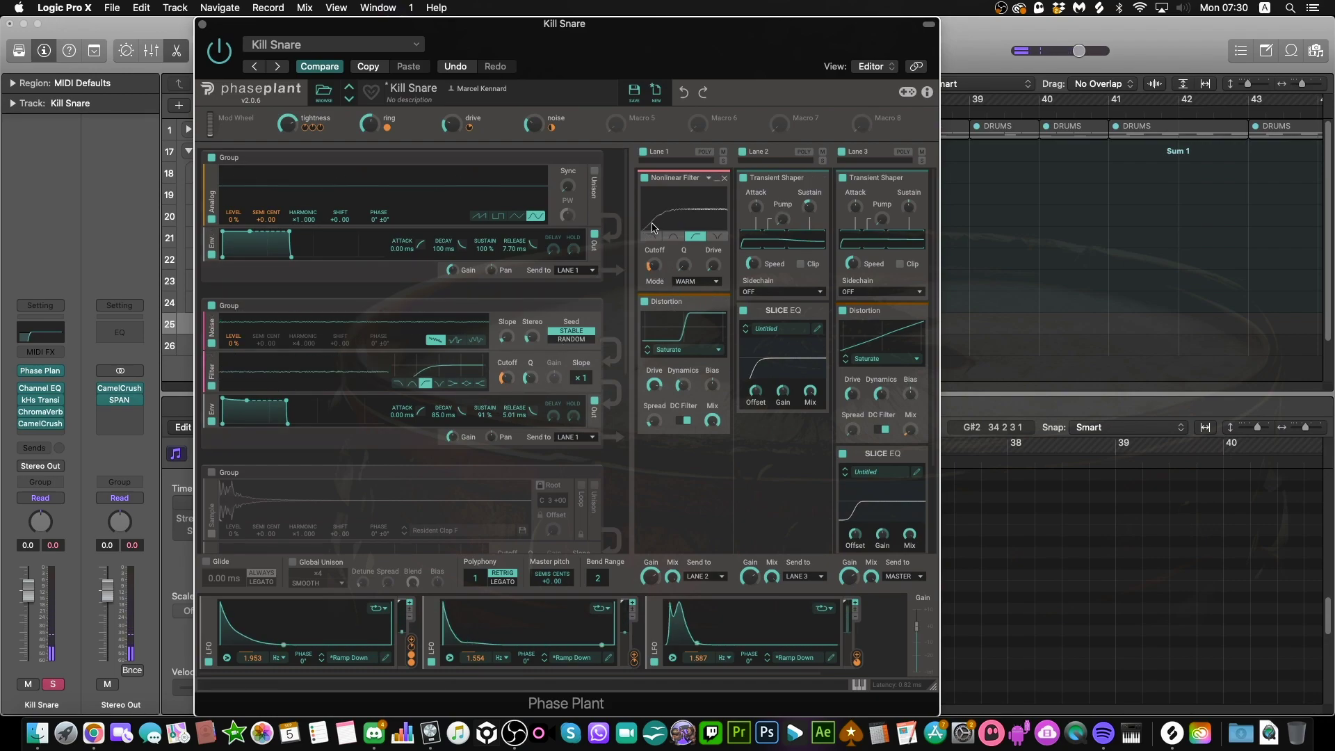
left_click(644, 179)
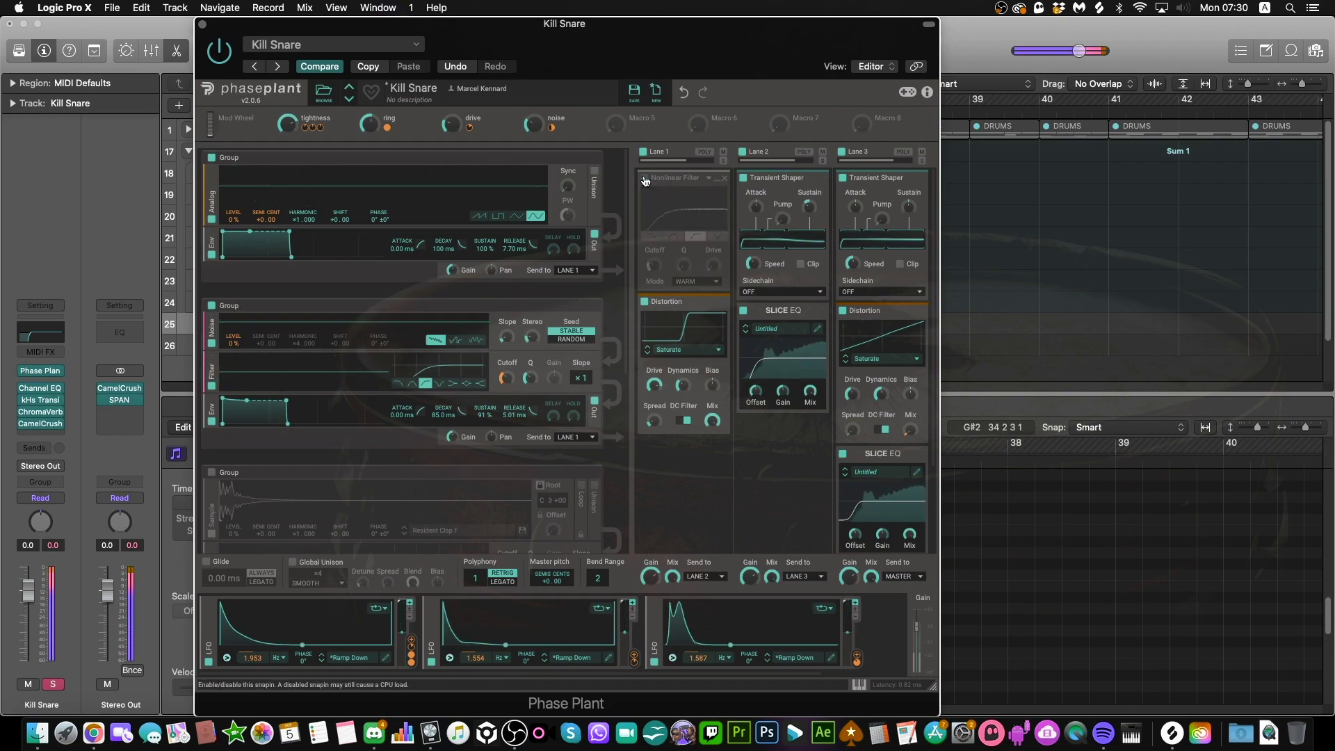
left_click(644, 178)
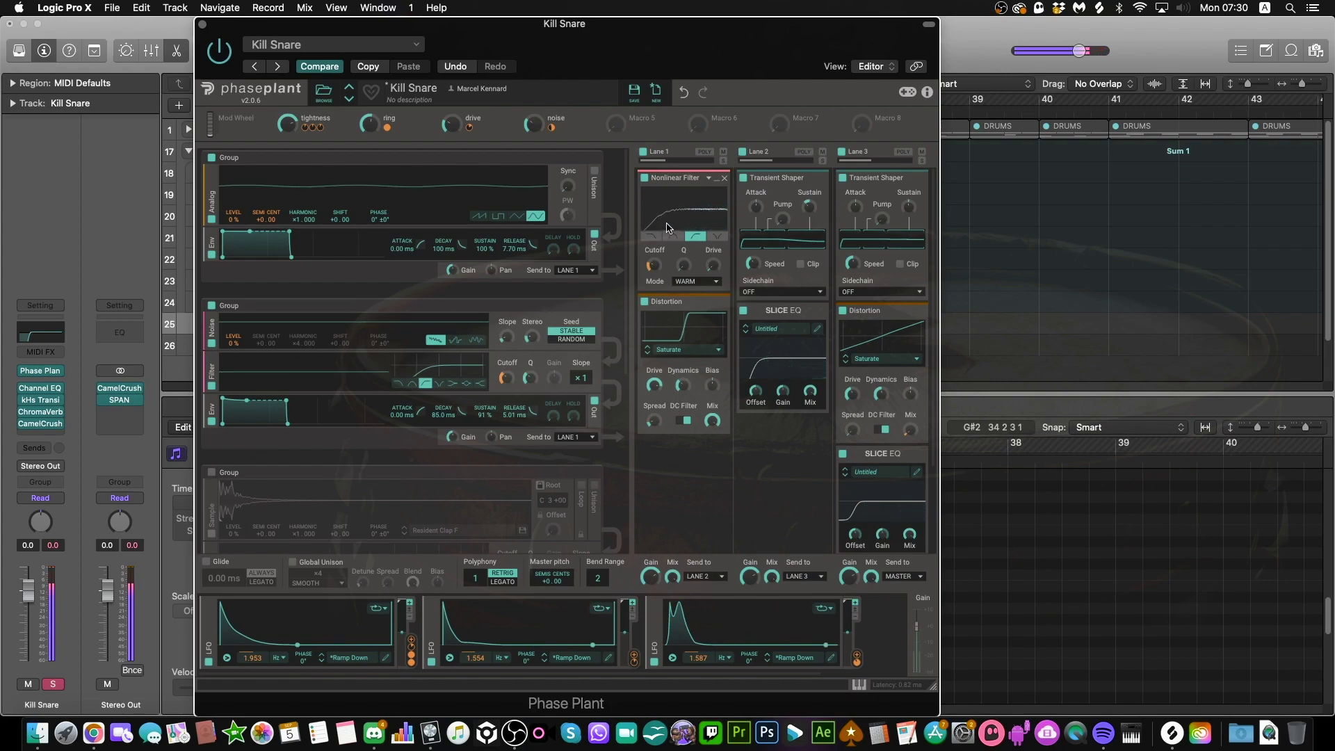
left_click(645, 179)
left_click(644, 179)
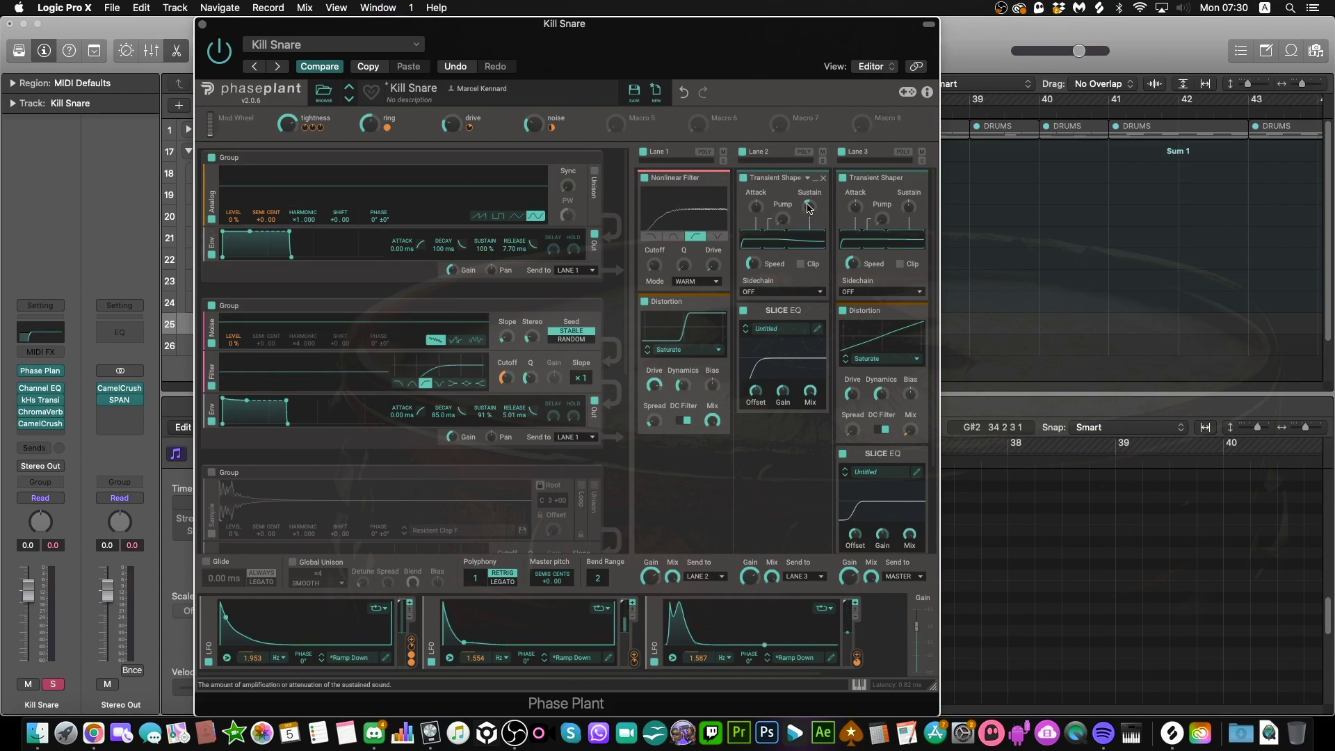
- Compare the snare with Lane 2's Transient Shaper bypassed and enabled, and try its Sustain control
left_click(742, 178)
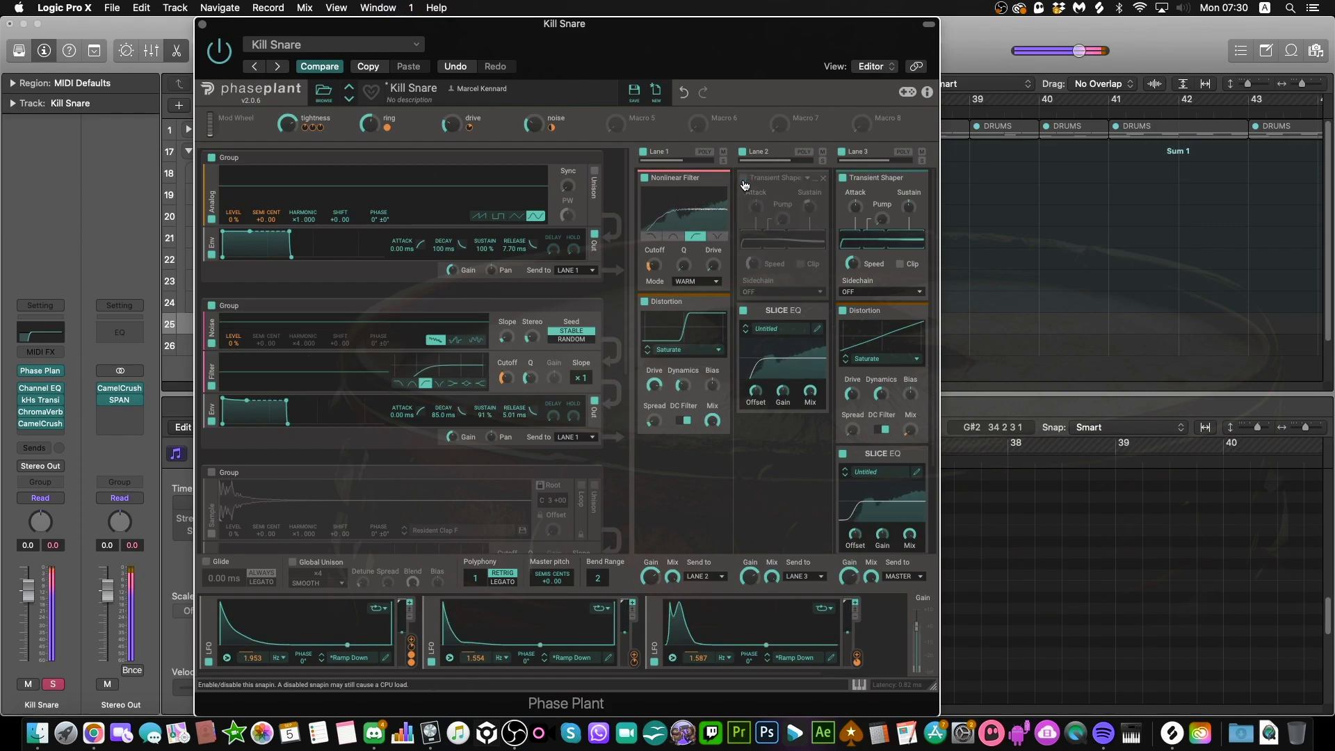
left_click(743, 179)
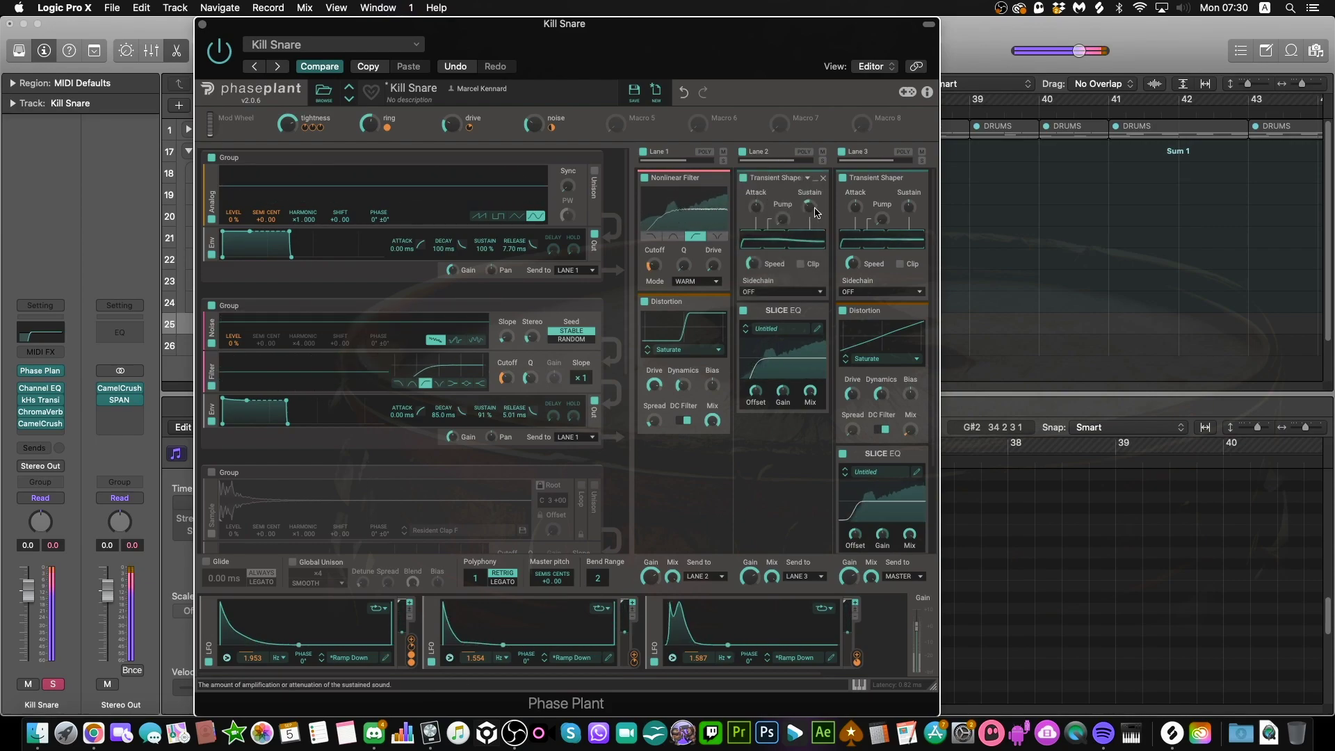
mouse_move(809, 207)
left_mouse_down()
mouse_move(809, 219)
mouse_move(809, 208)
left_mouse_up()
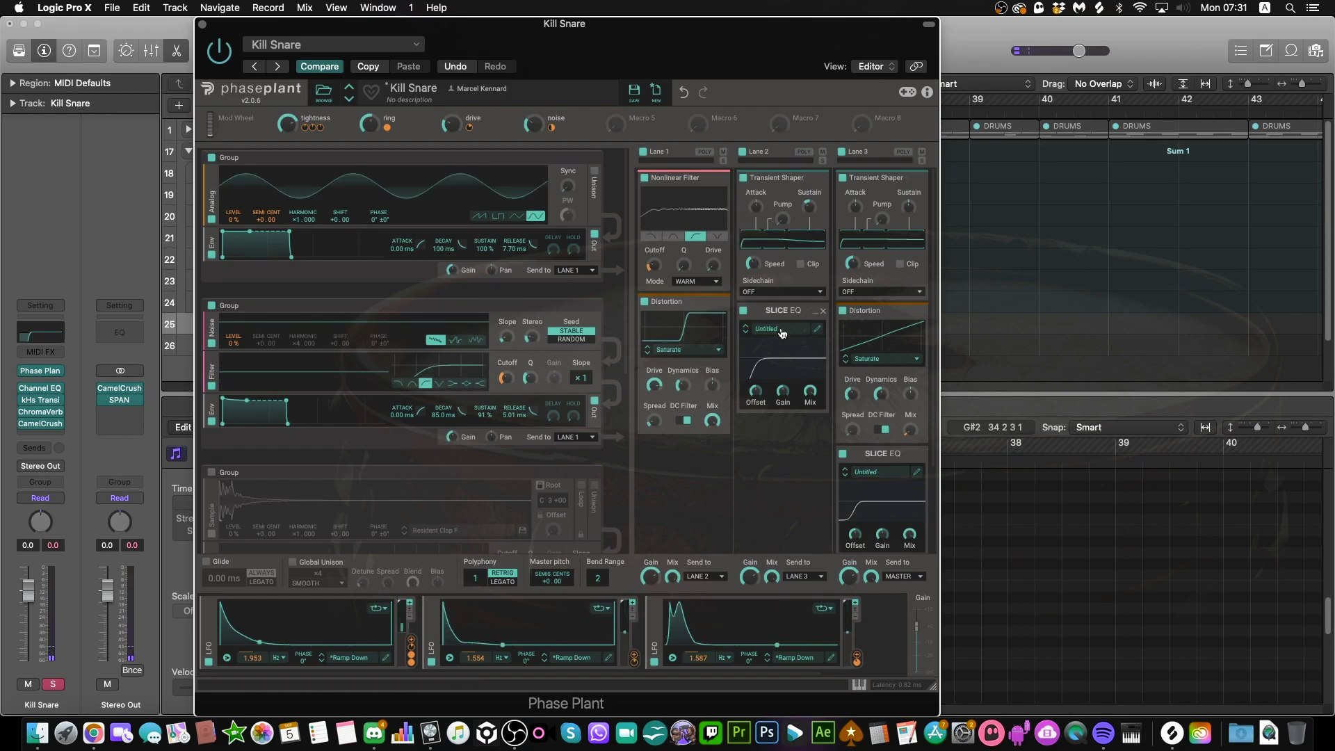
- Examine Lane 2's Slice EQ curve in its editor and look through the Lane 3 effects
left_click(817, 331)
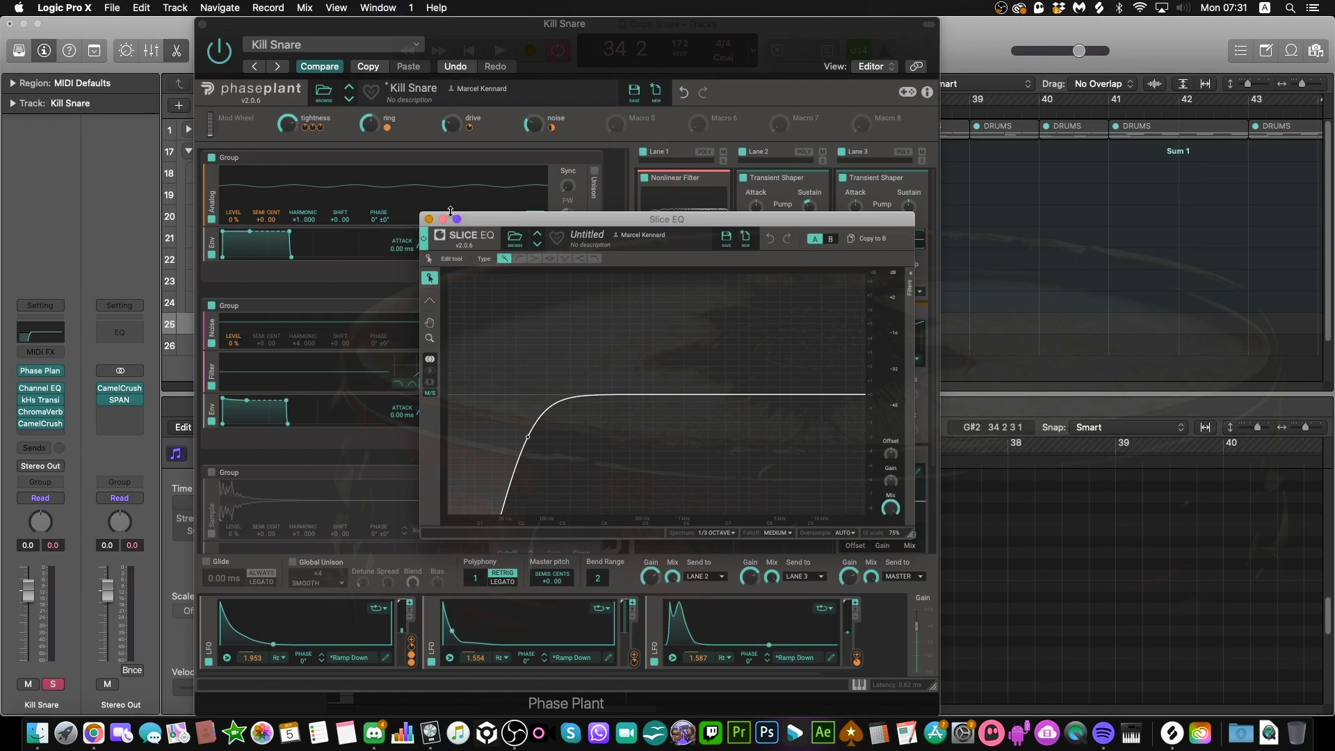
left_click(429, 220)
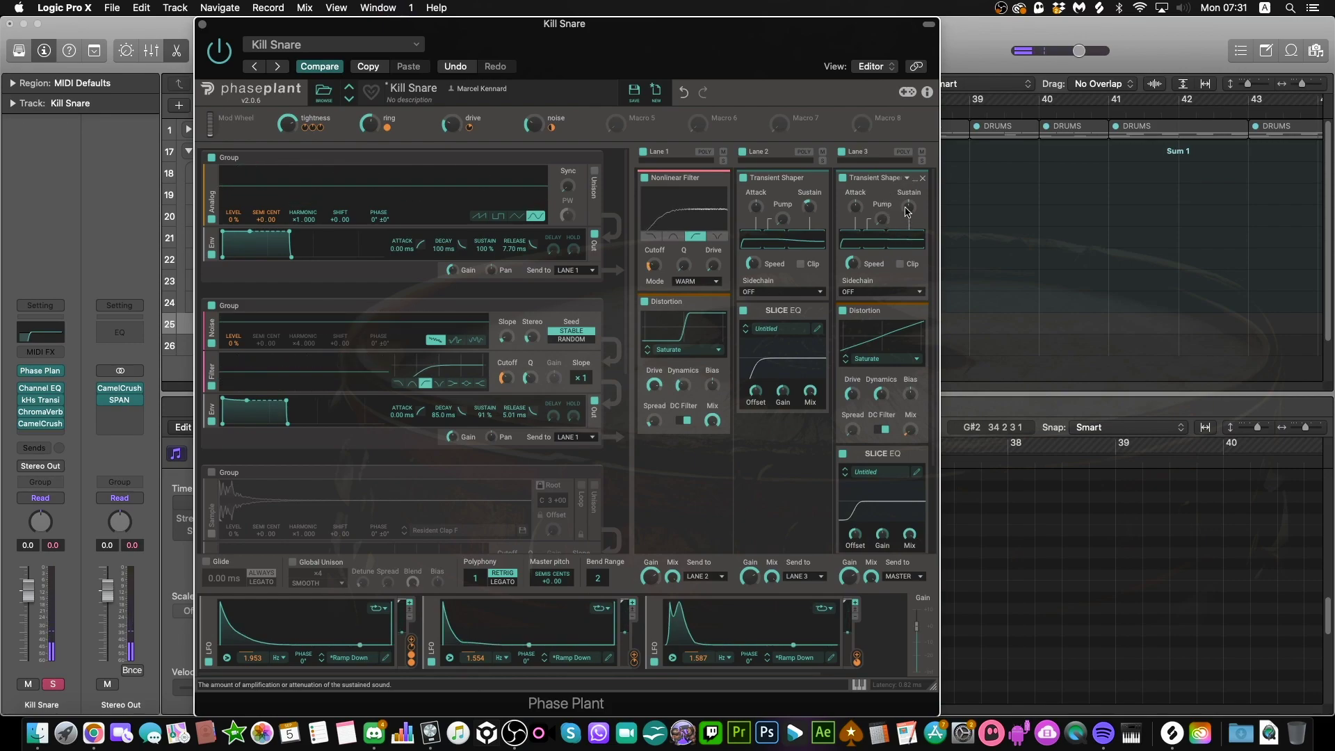
scroll(906, 262, "down", 1)
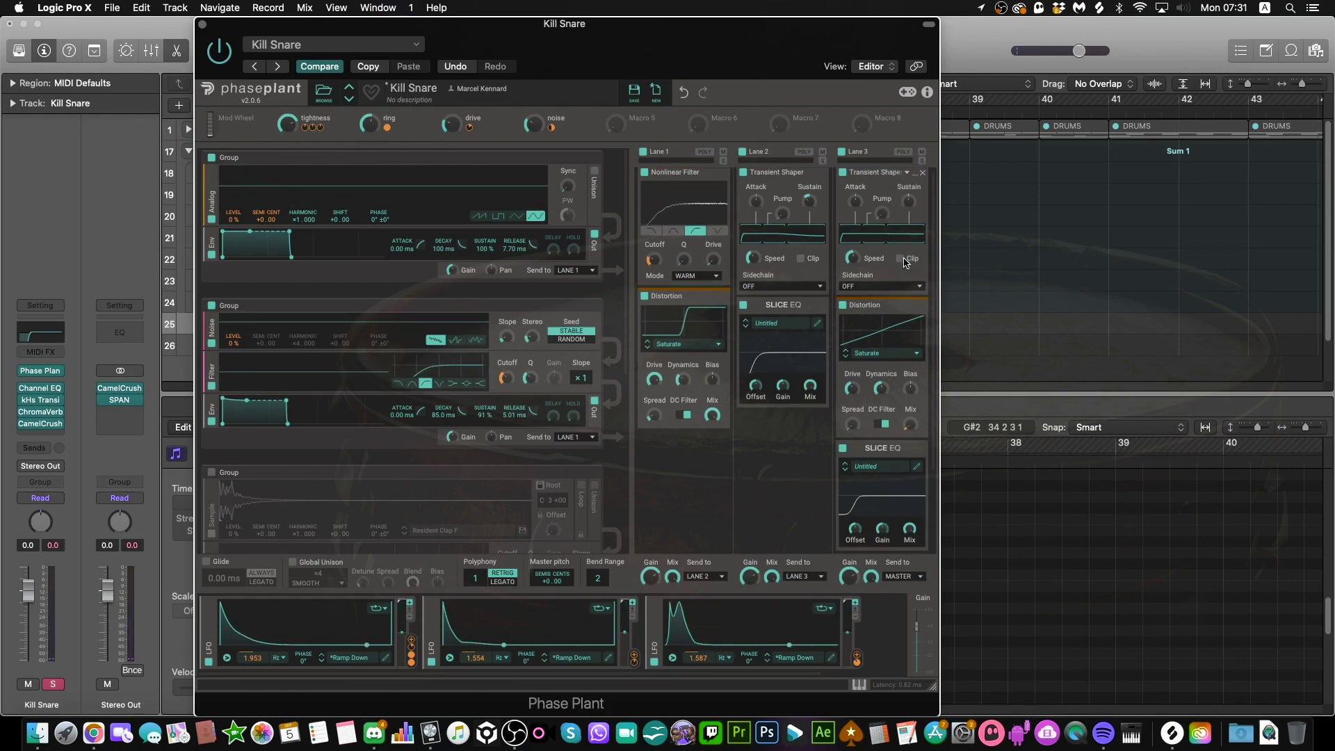
scroll(906, 263, "down", 3)
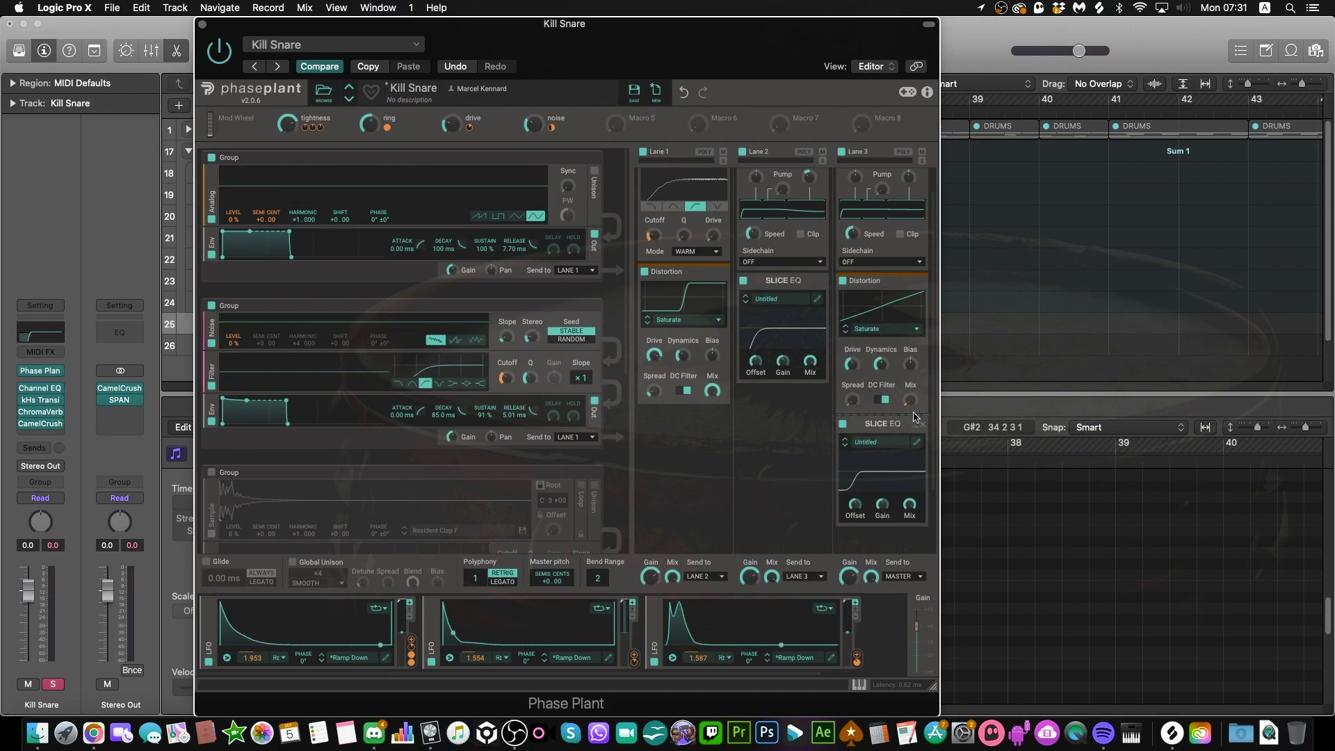
- Inspect the drive macro's modulation of Lane 3's Distortion Mix and audition the snare with the drive macro raised
mouse_move(911, 408)
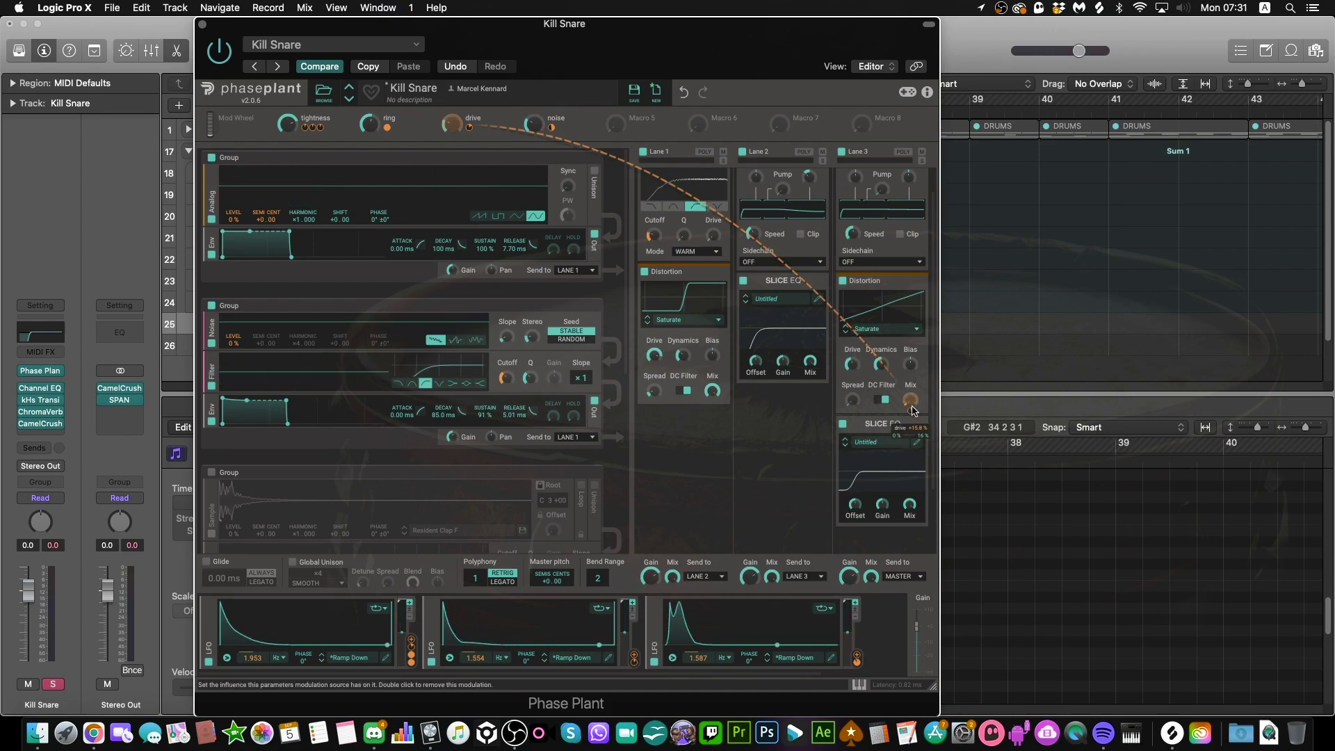
mouse_move(451, 122)
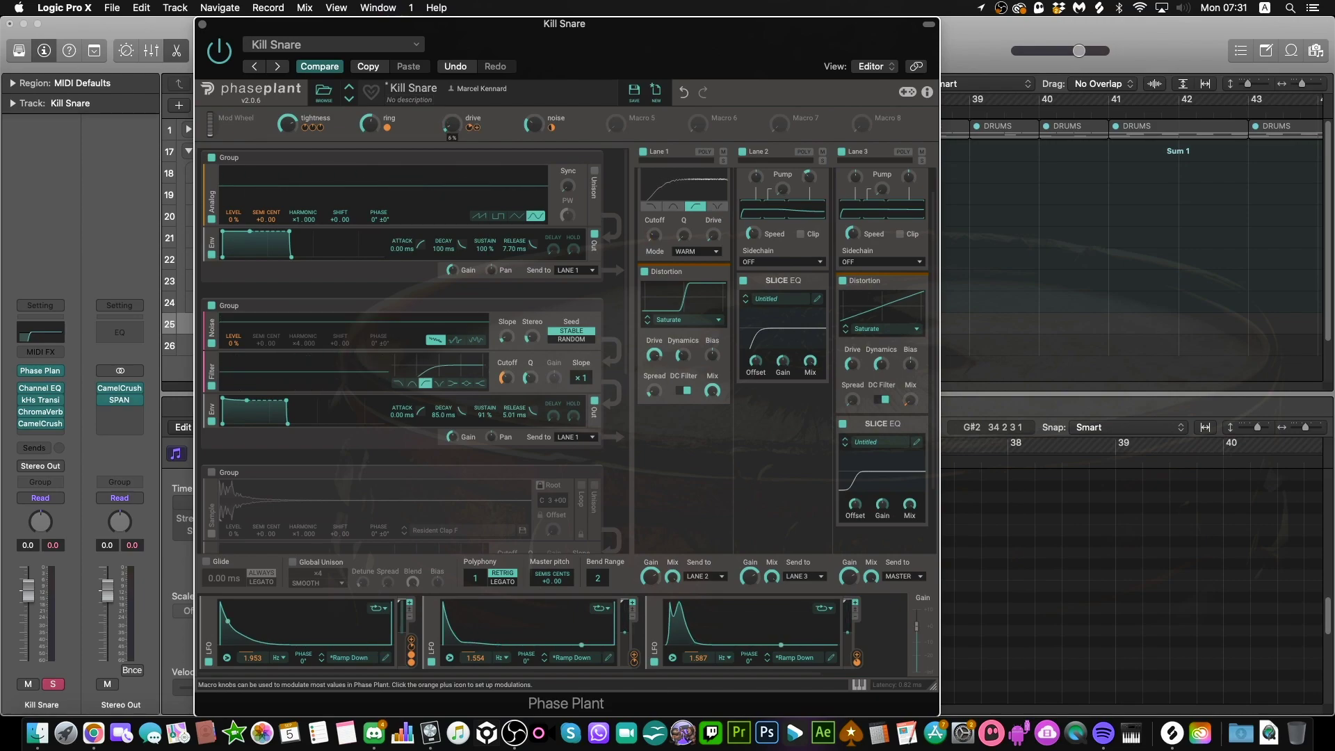
left_click_drag(451, 123, 451, 95)
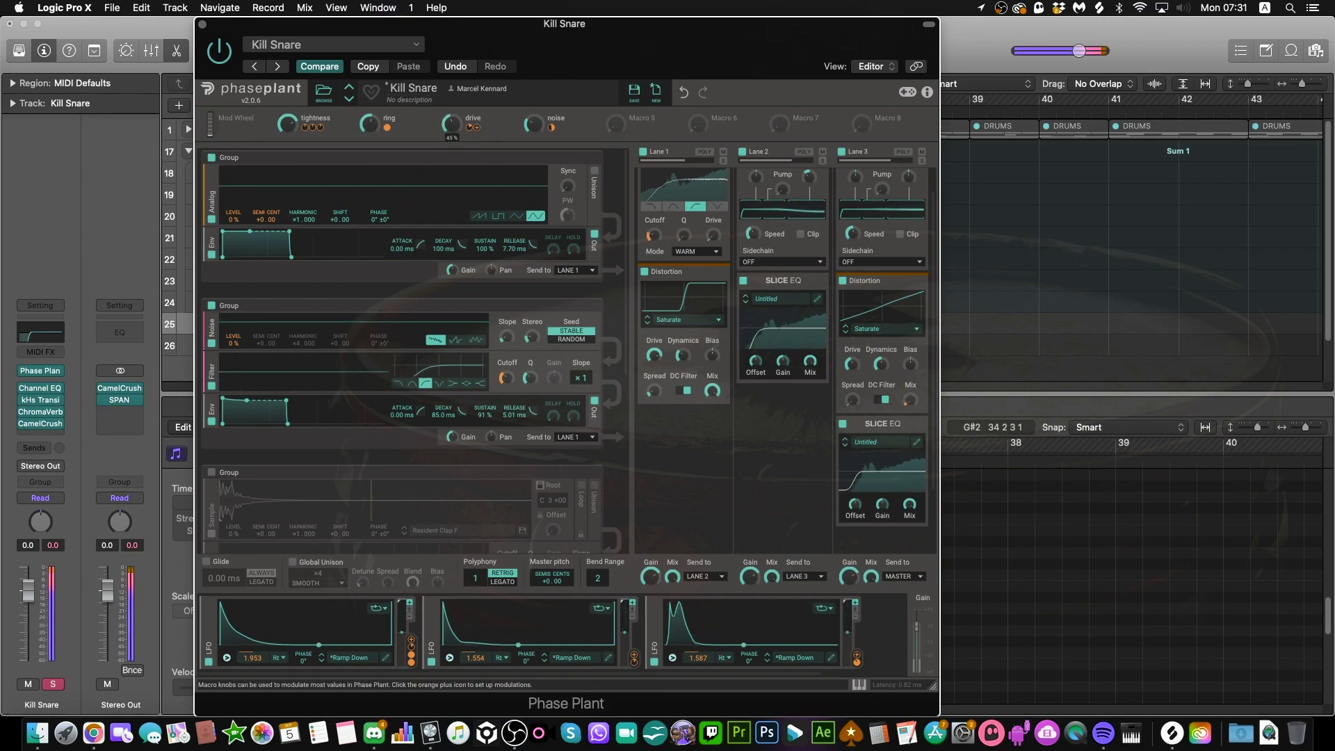
- Examine Lane 3's Slice EQ curve in its editor, close it and return to the start of the effect lanes
left_click(920, 445)
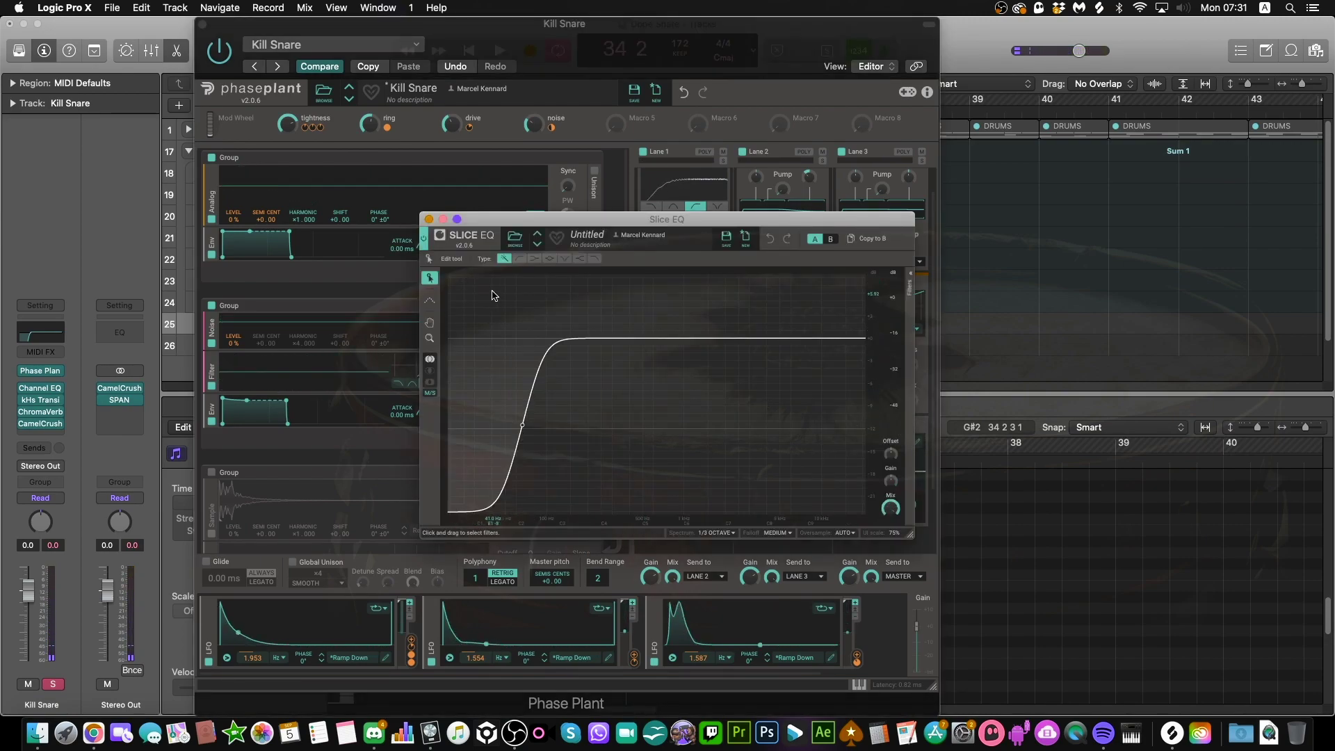
left_click(429, 219)
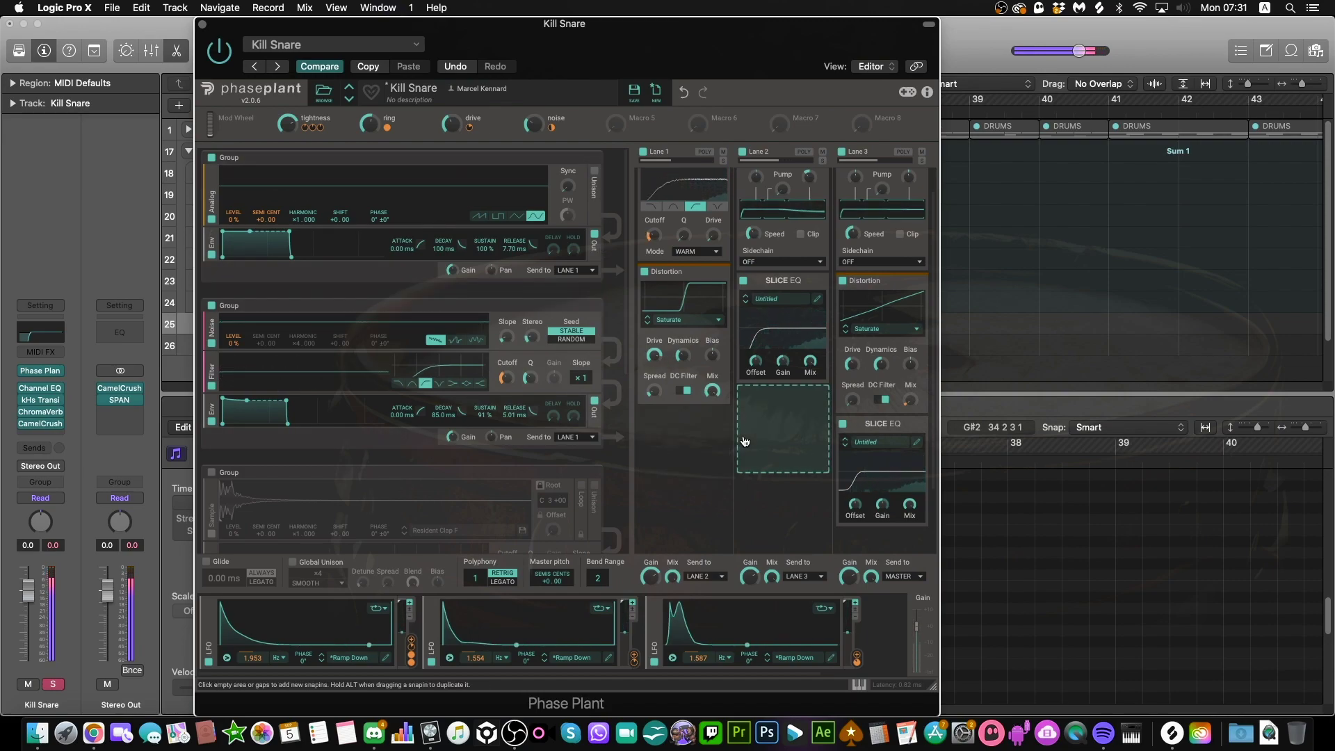
scroll(740, 465, "up", 2)
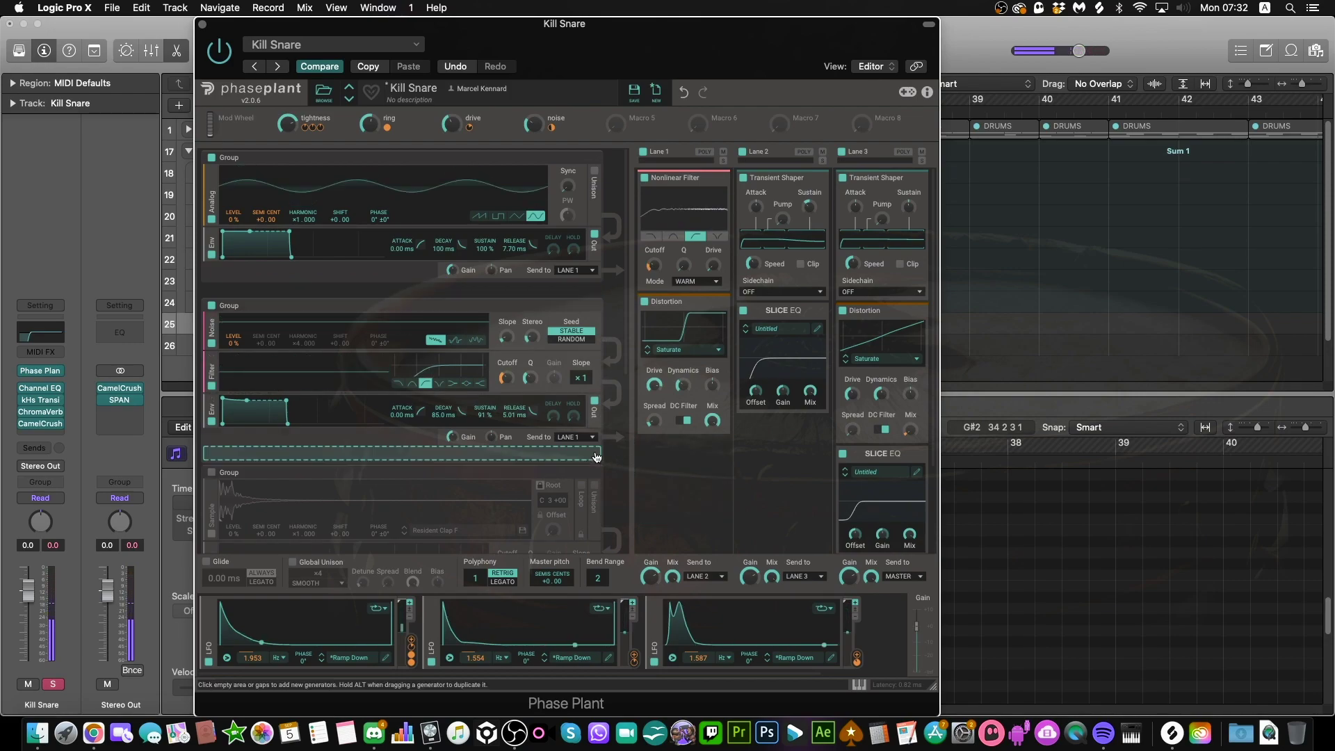
- Enable the sample generator group that holds the Resident Clap sample
scroll(341, 424, "down", 3)
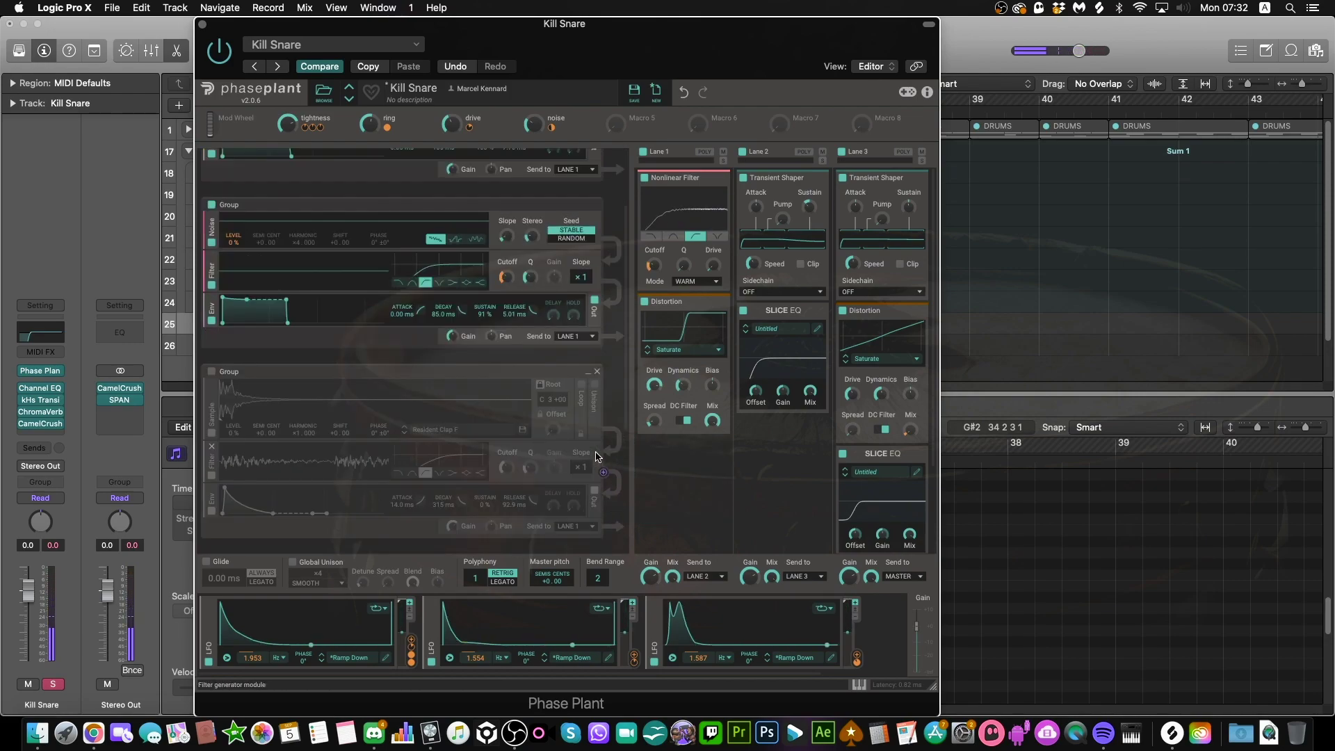
left_click(212, 372)
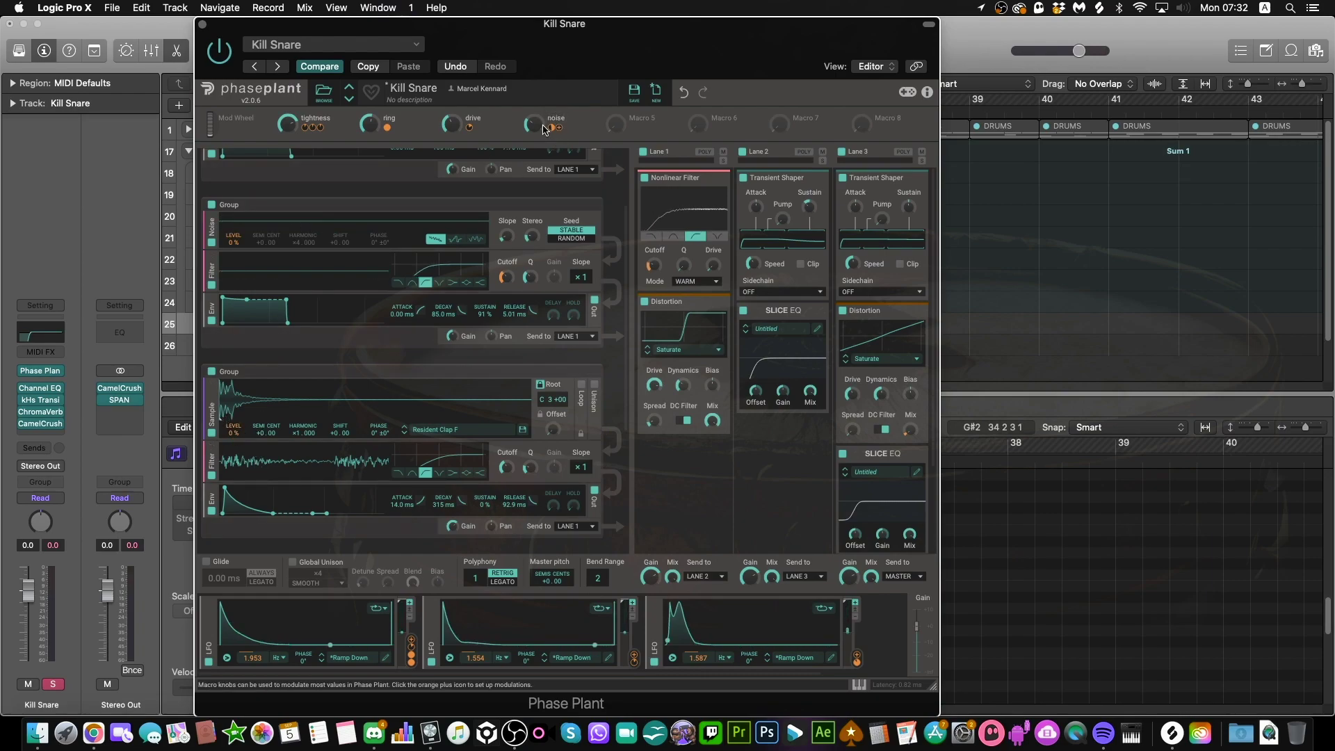
- Try a higher ring macro setting and a longer decay on the clap group's envelope, undoing the changes
left_click_drag(370, 125, 370, 76)
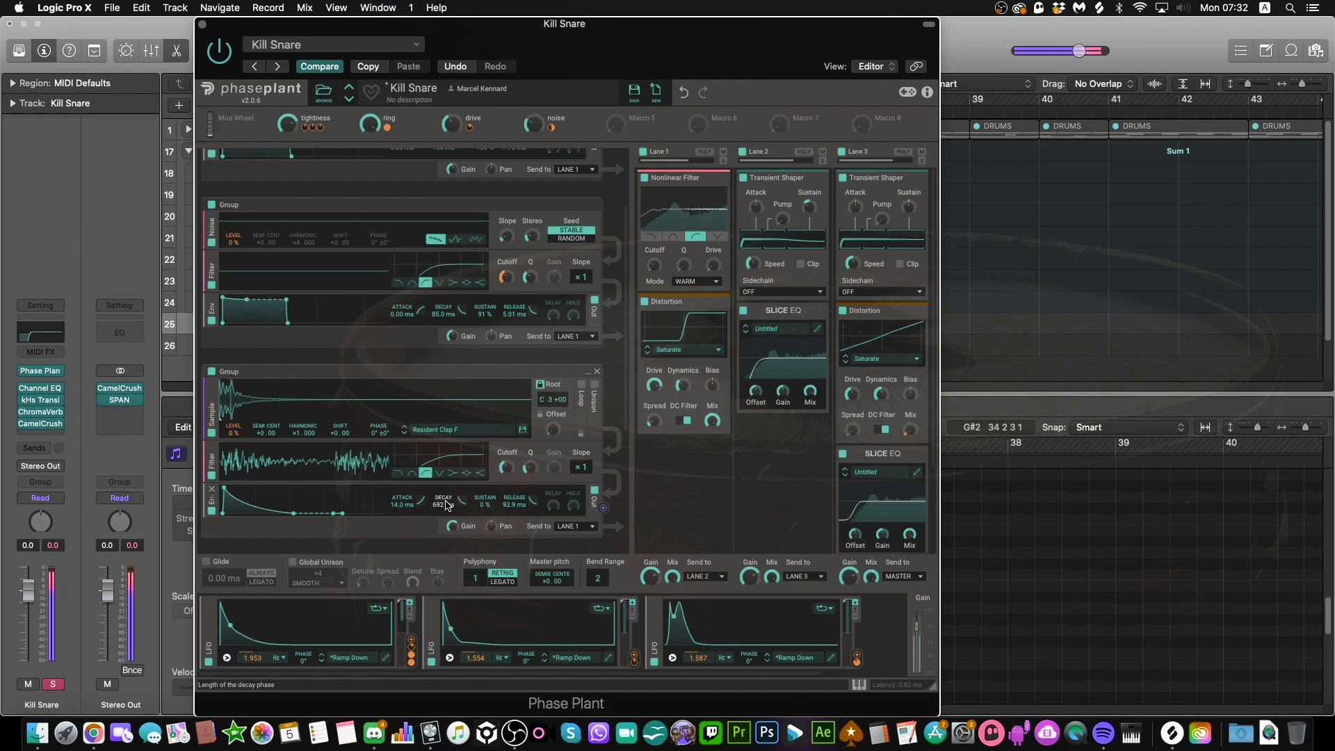
left_click(682, 92)
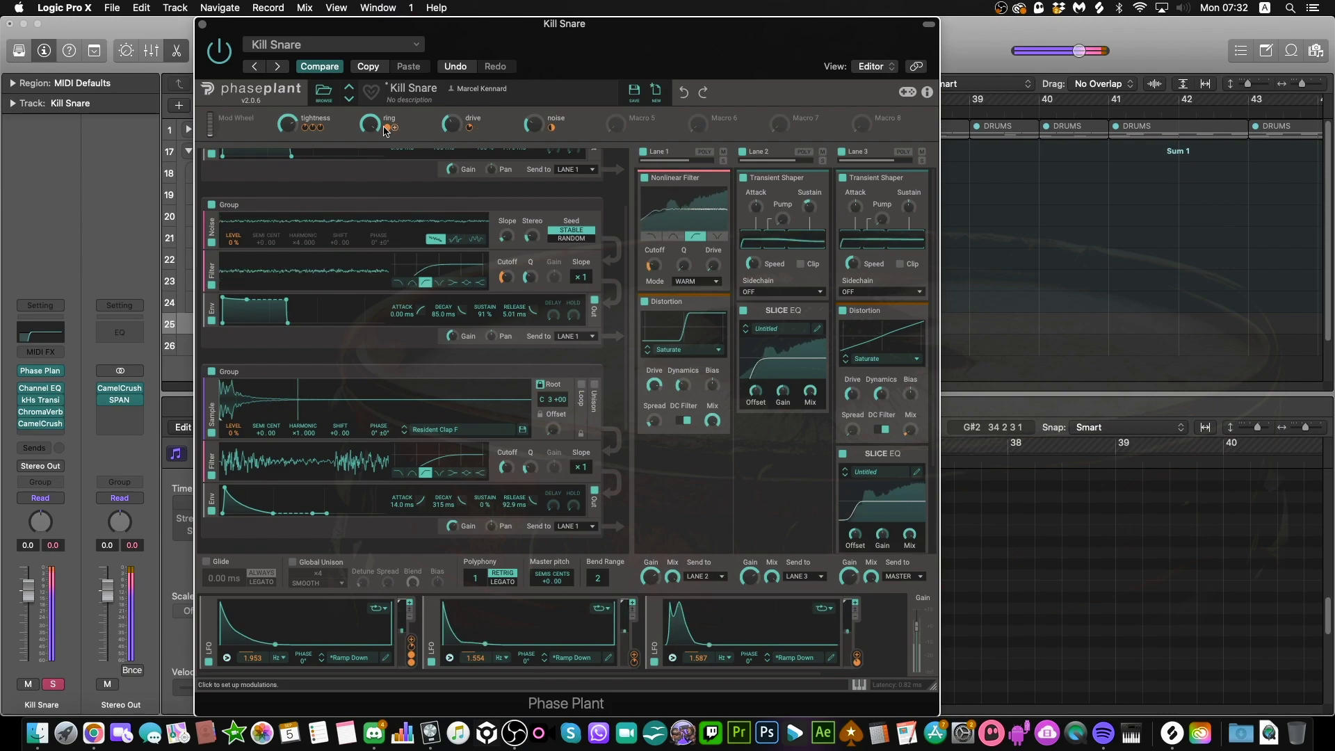
left_click(682, 91)
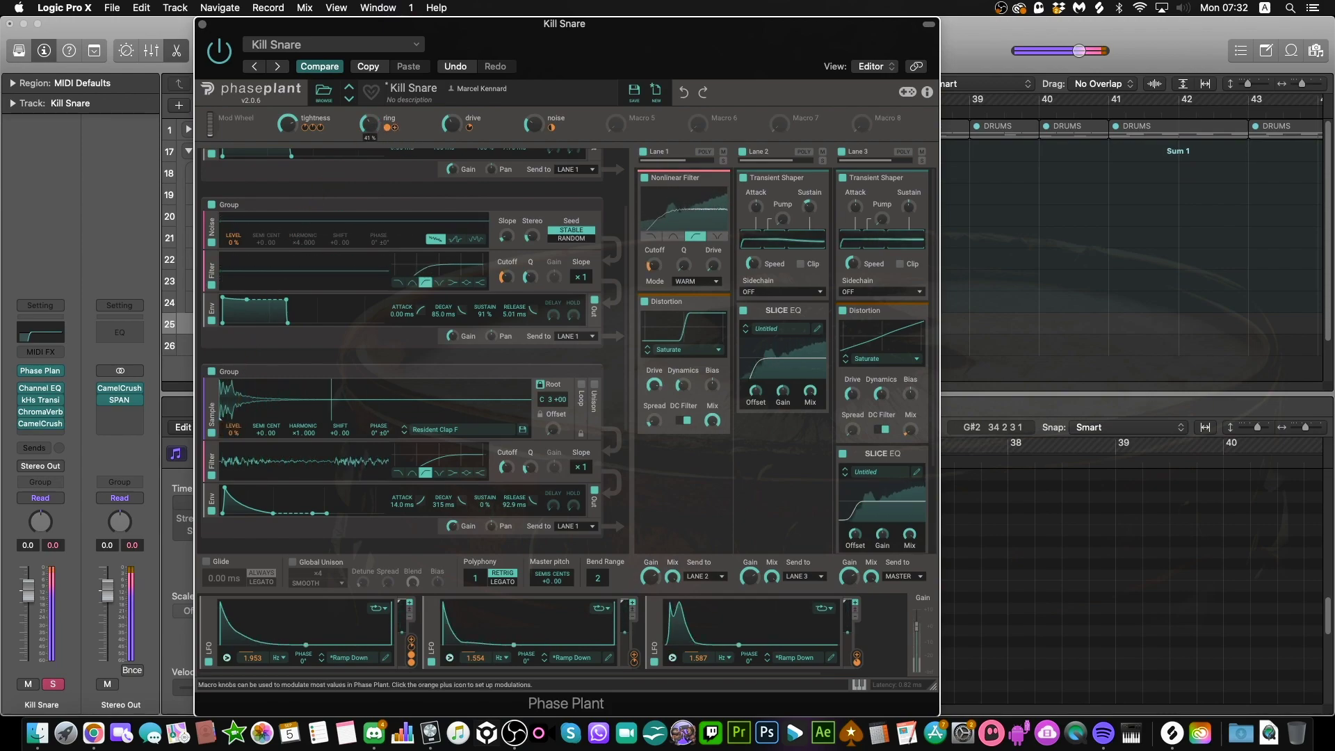
left_click(682, 92)
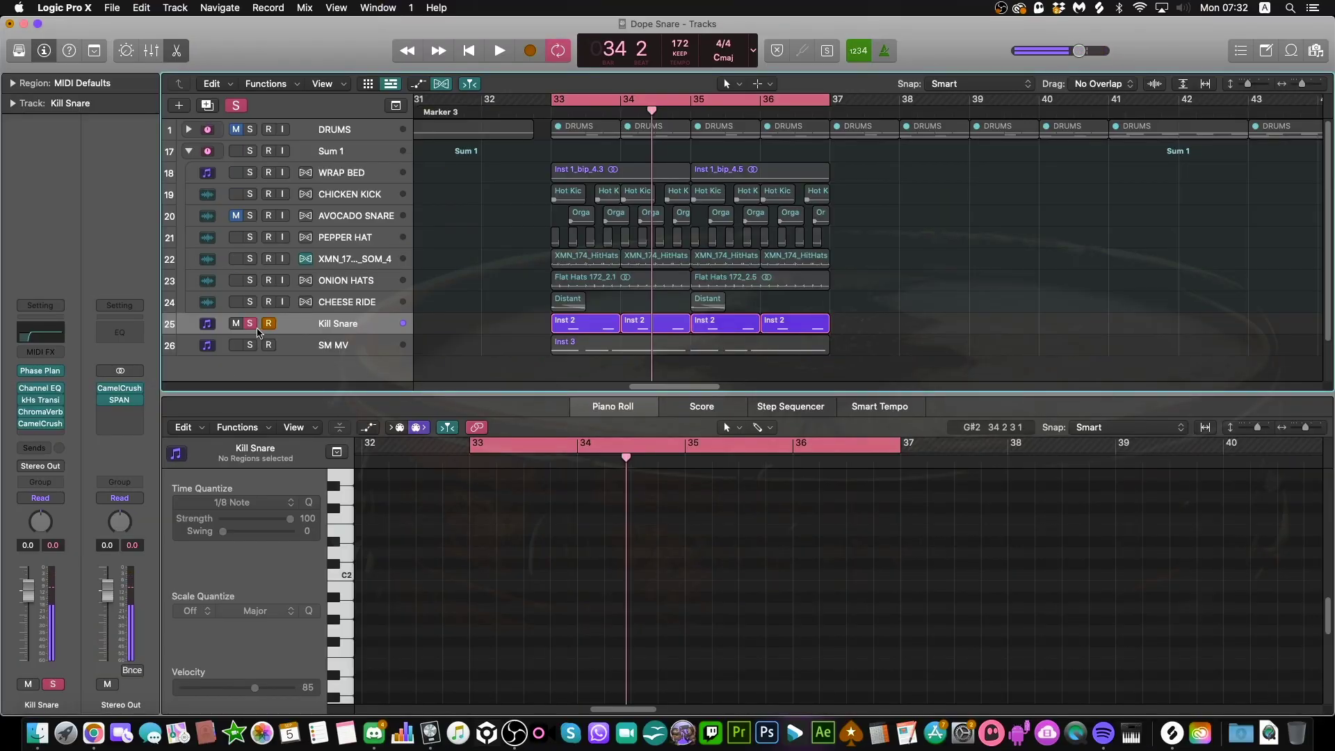
- Play the full loop with the Kill Snare track unsoloed, and solo the track again
left_click(251, 327)
key("space")
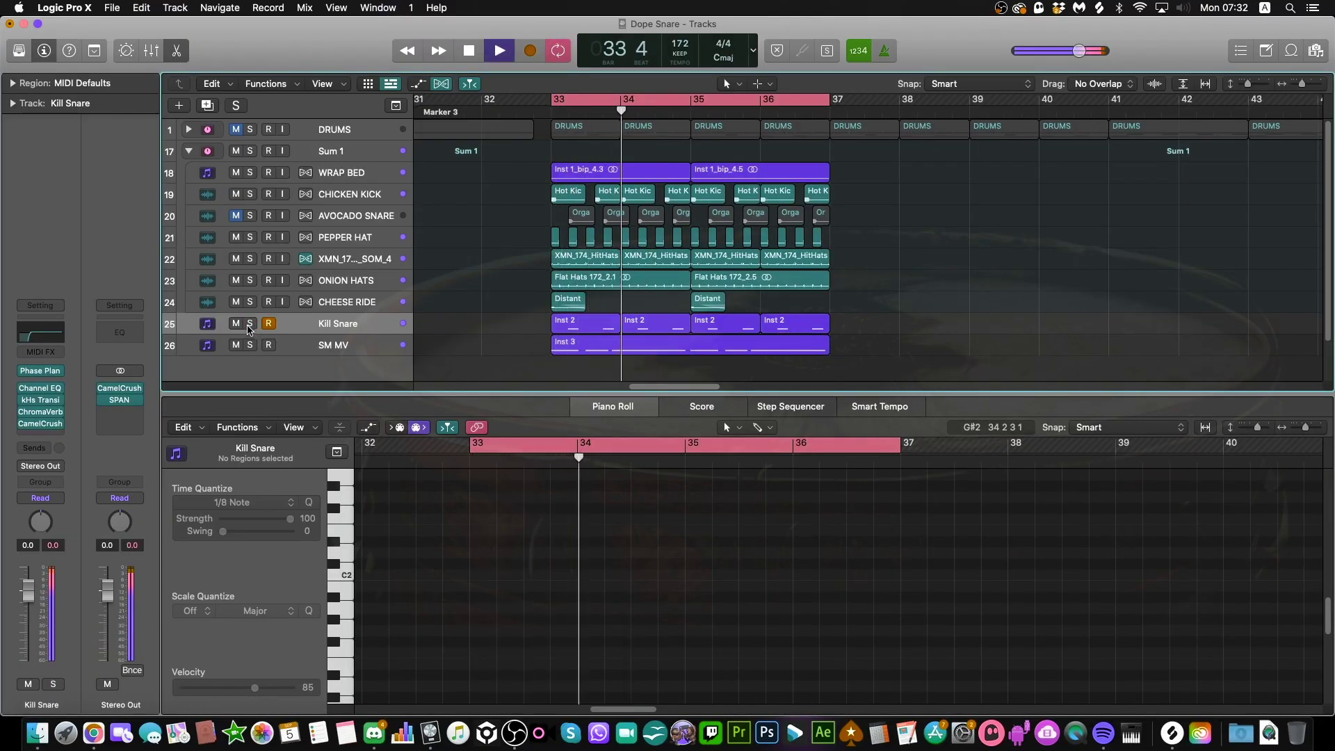
key("space")
left_click(250, 324)
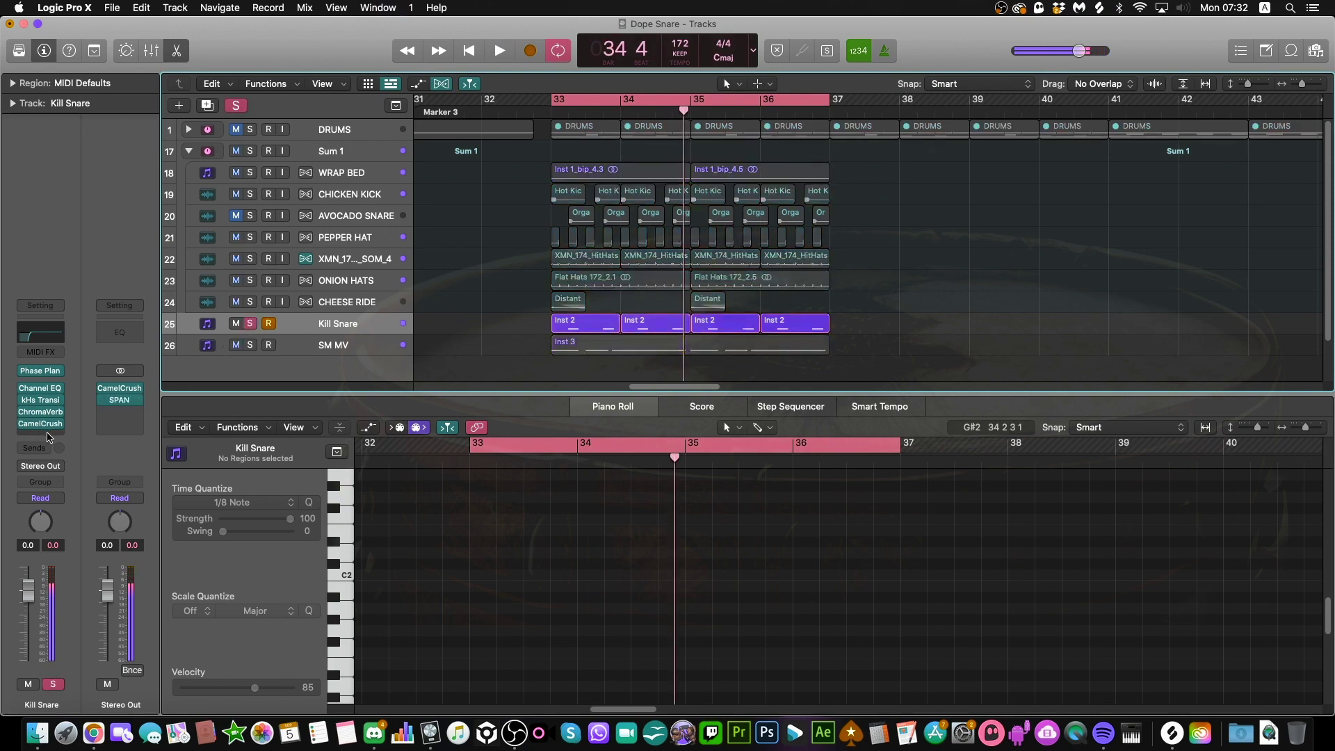
- Open the Kill Snare track's Channel EQ and audition the snare with the low-cut filter disabled
left_click(40, 387)
key("Escape")
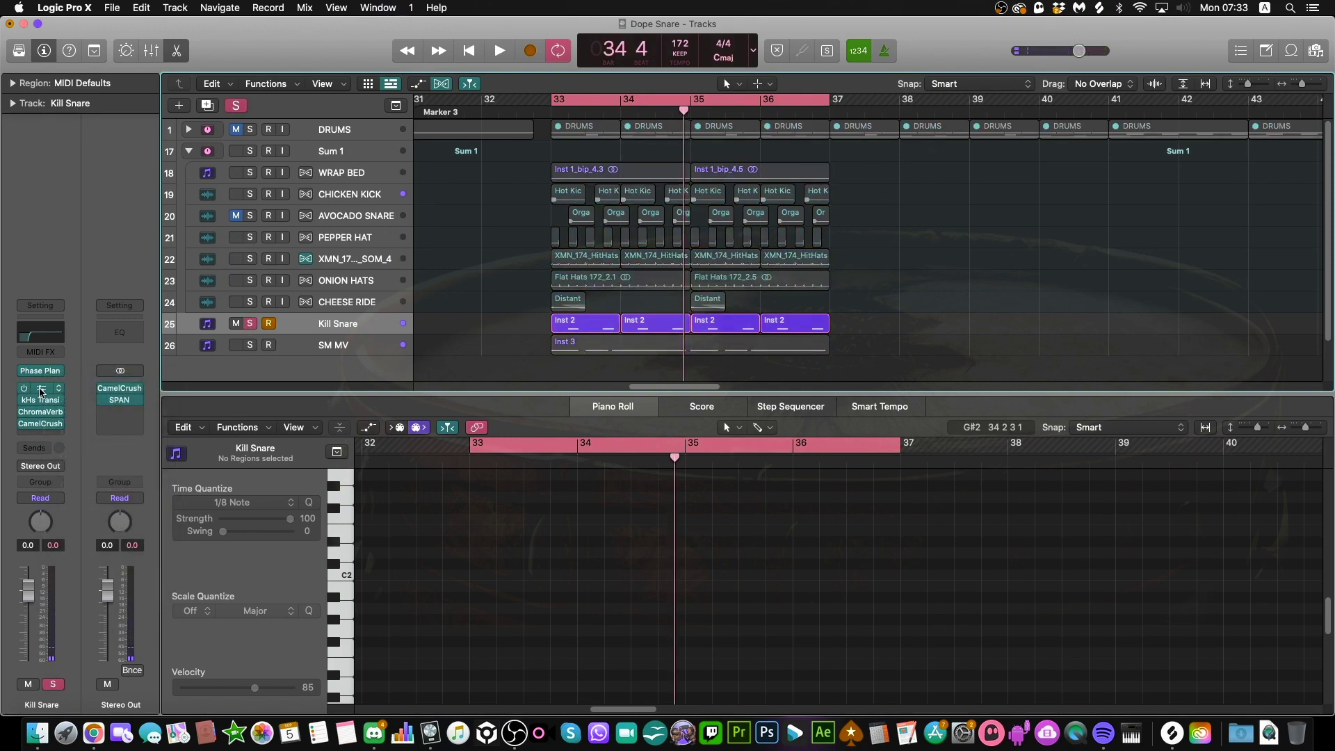
left_click(40, 392)
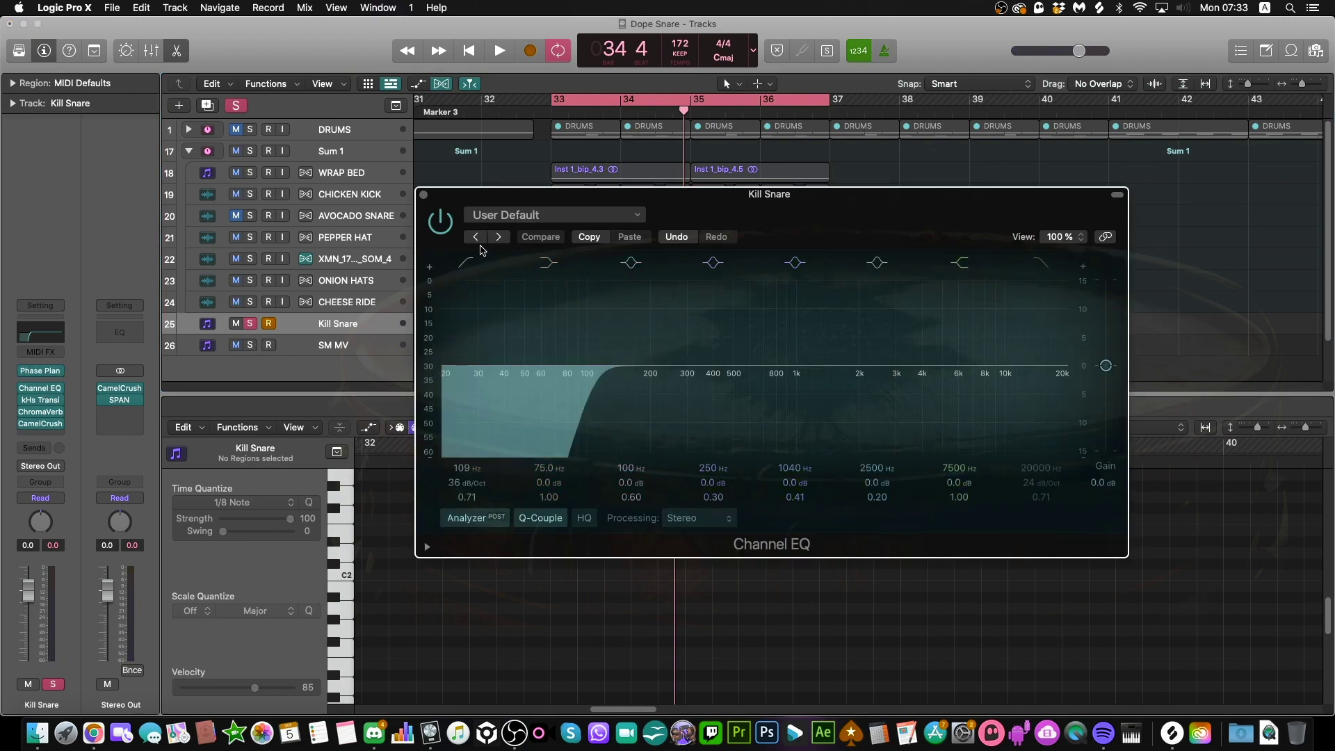
left_click(470, 263)
key("space")
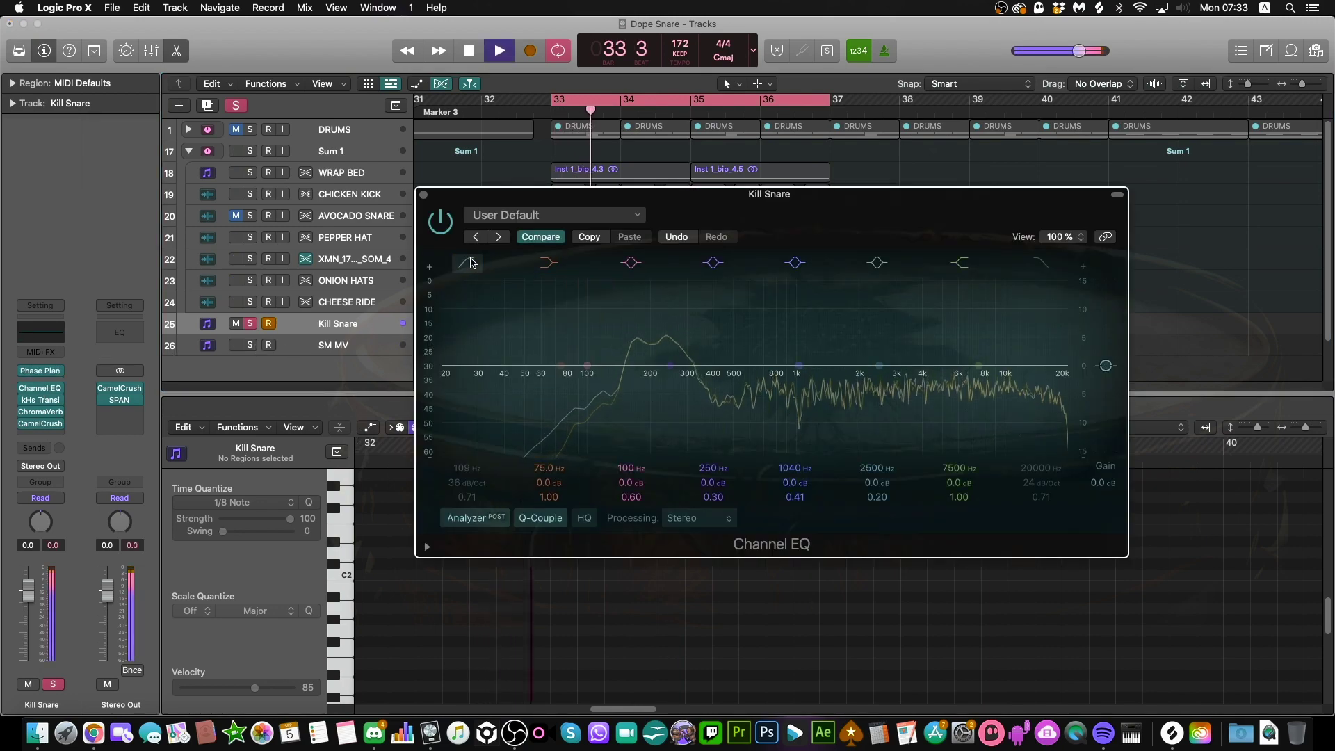
key("space")
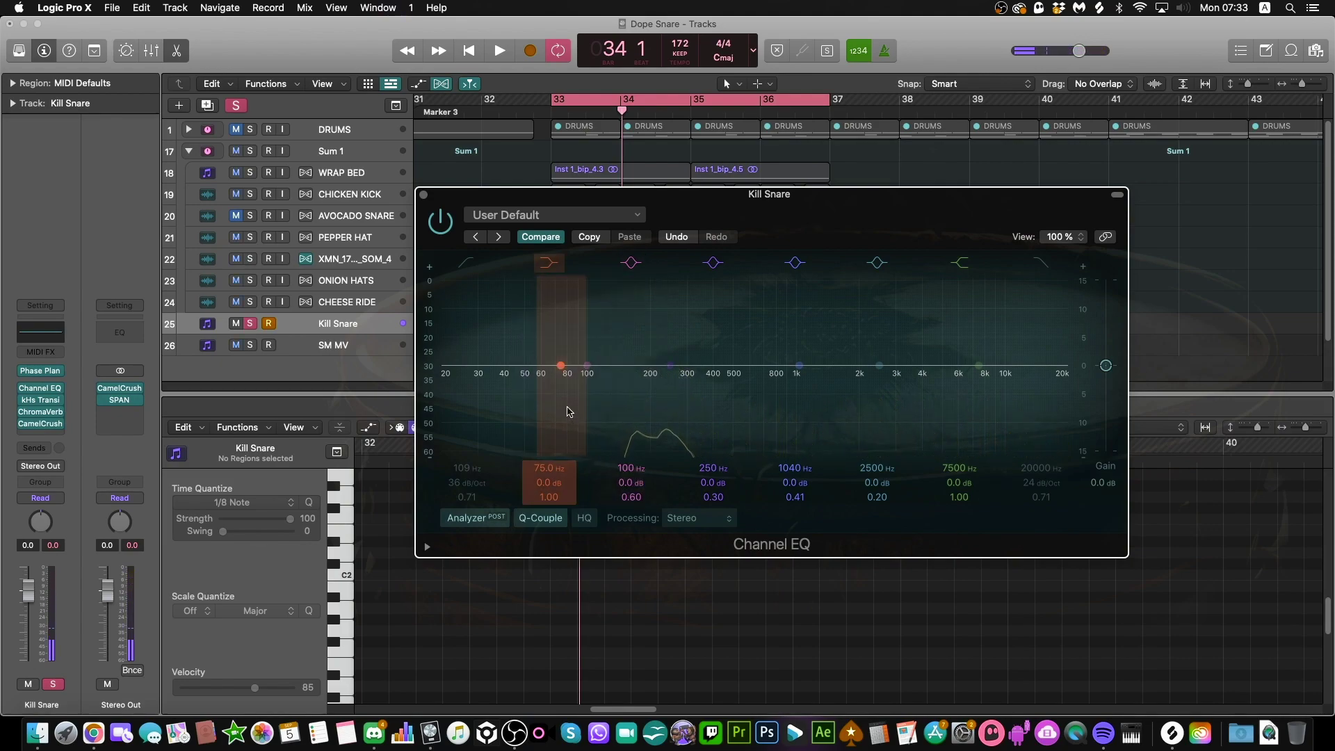
- Try a boost of about 2.8 dB near 204 Hz with the 250 Hz band, and switch that band off
left_click_drag(671, 352, 654, 332)
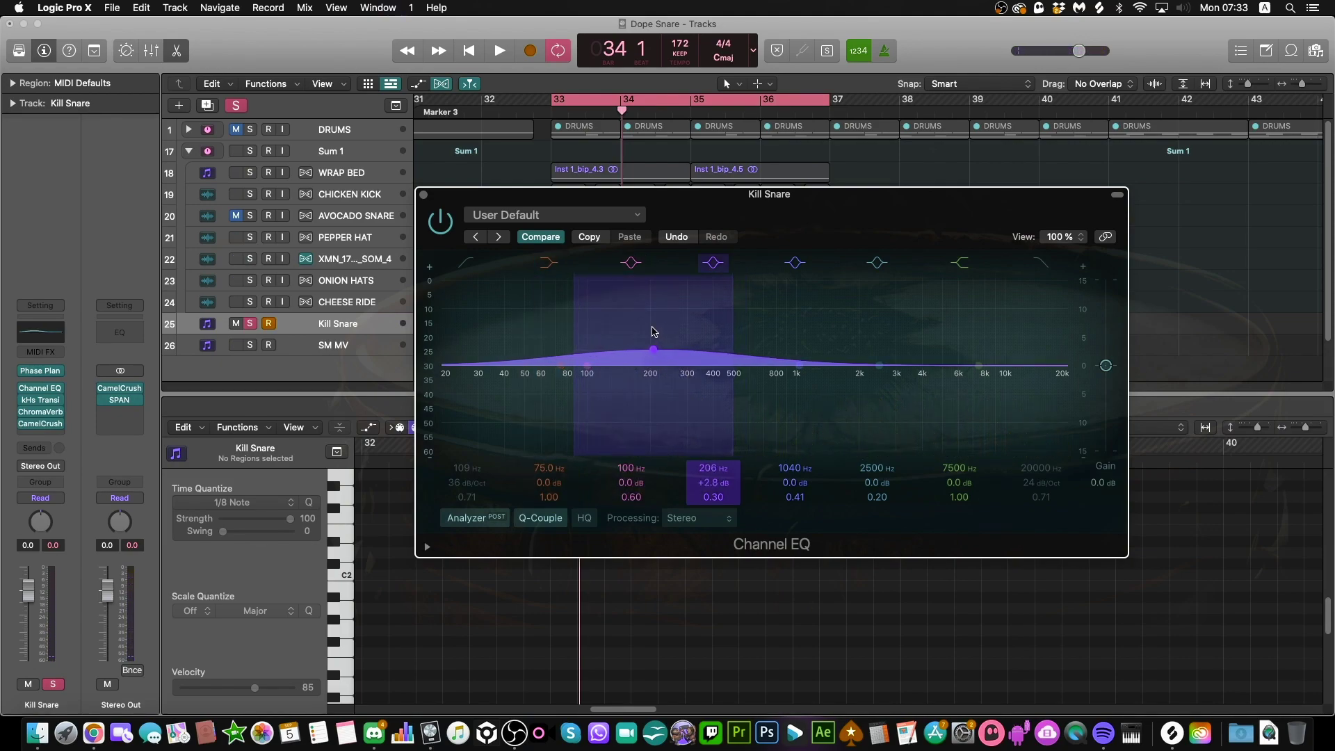
left_click(713, 262)
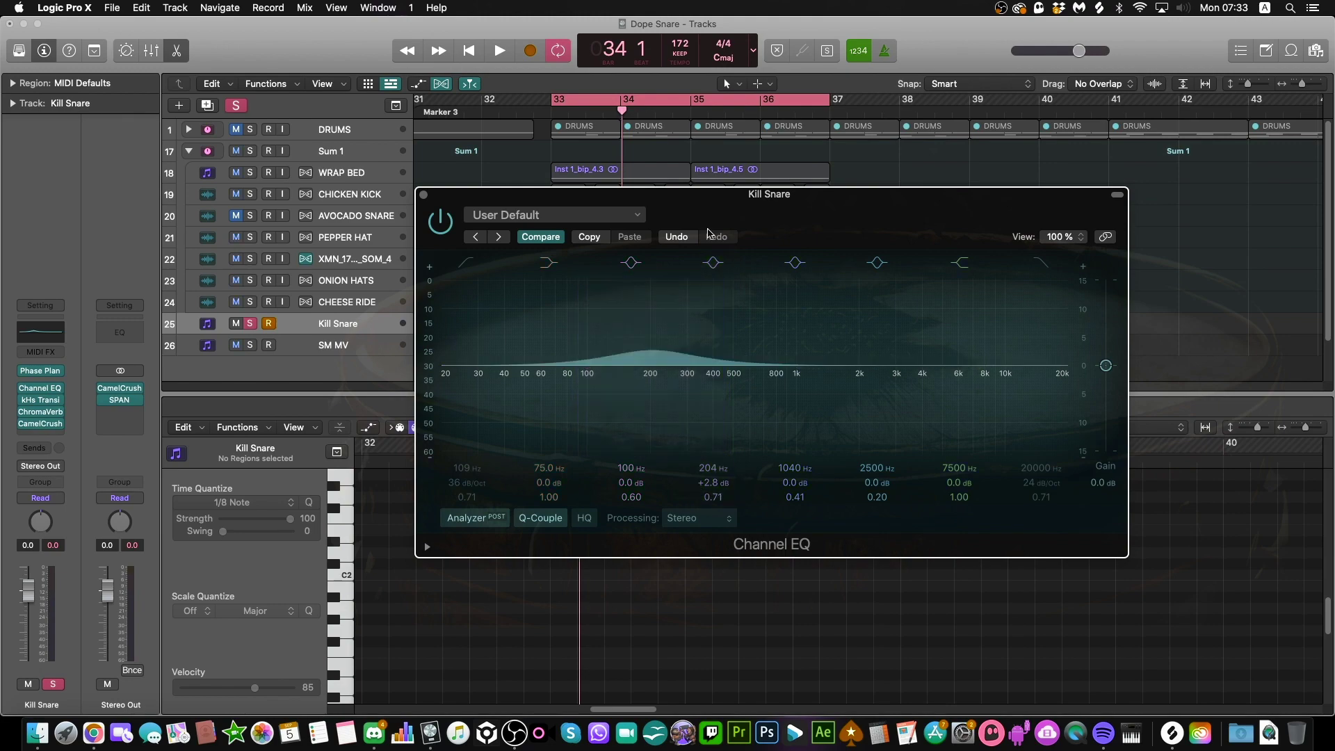
left_click(713, 262)
left_click(713, 262)
- Re-enable the low-cut filter, try it at 125 Hz, and restore the EQ's original settings
left_click(483, 264)
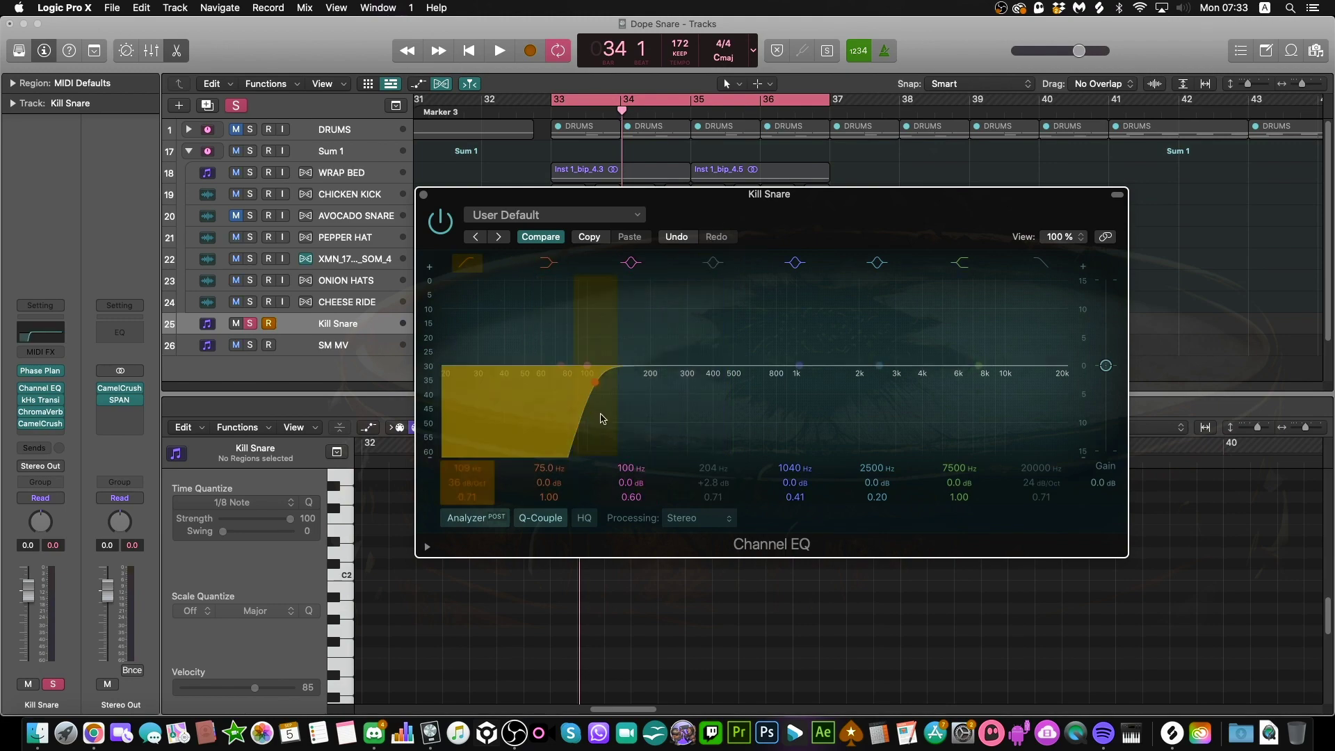
left_click_drag(573, 434, 584, 434)
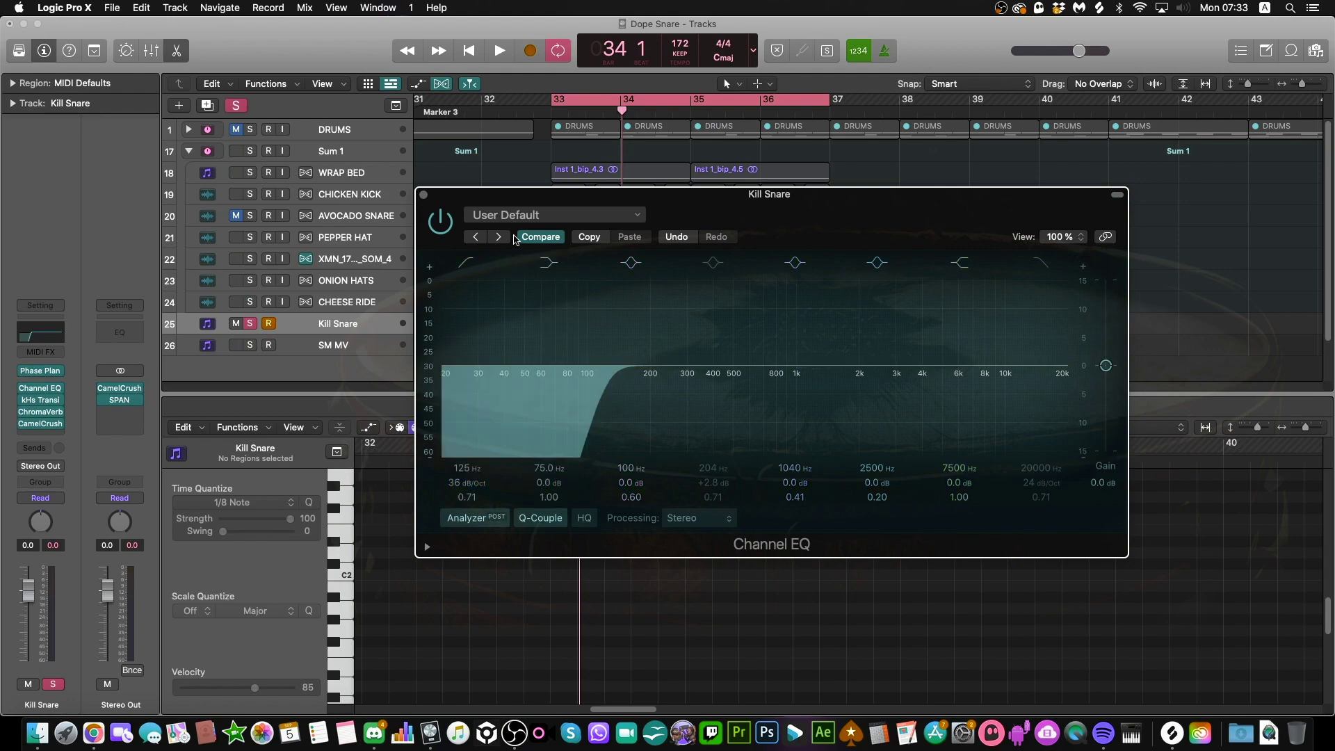
left_click(541, 237)
- Compare the snare with the Channel EQ's low cut at 109 Hz and about 149 Hz, and restore 109 Hz
key("space")
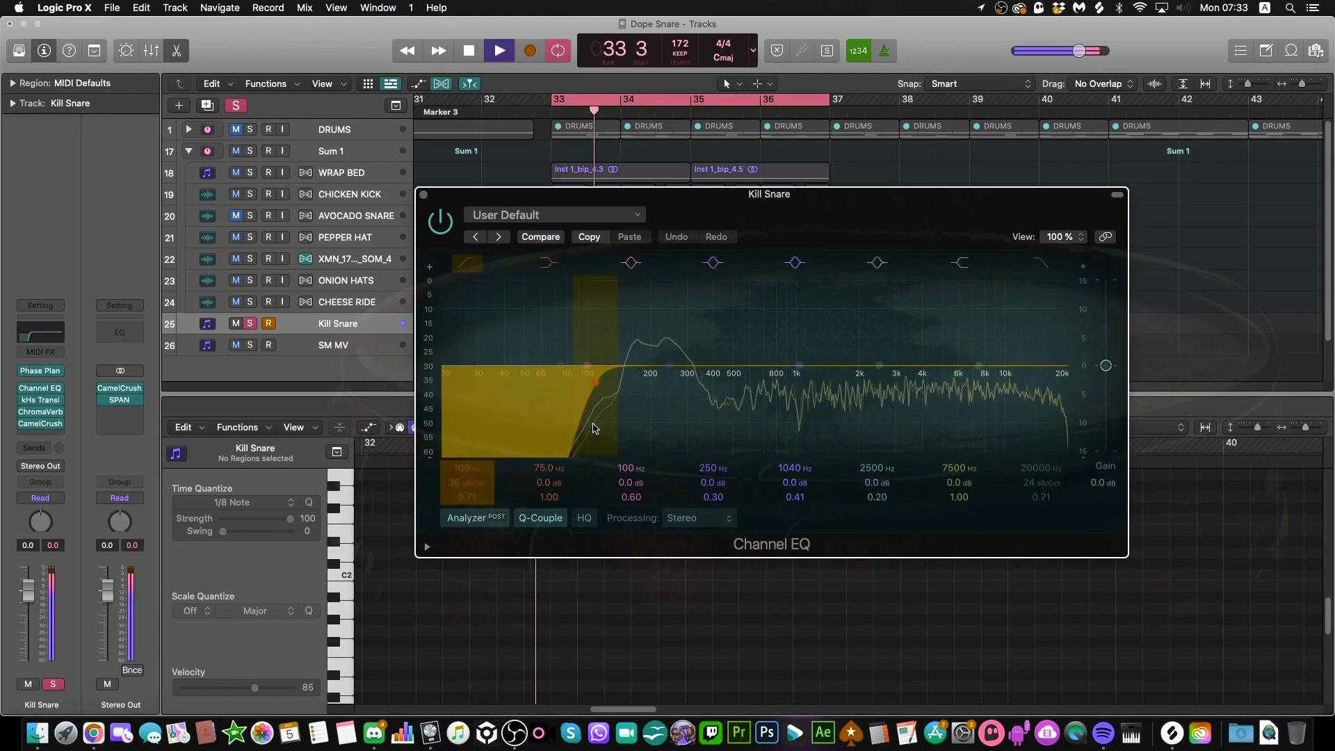
left_click_drag(597, 424, 626, 418)
key("space")
key("space")
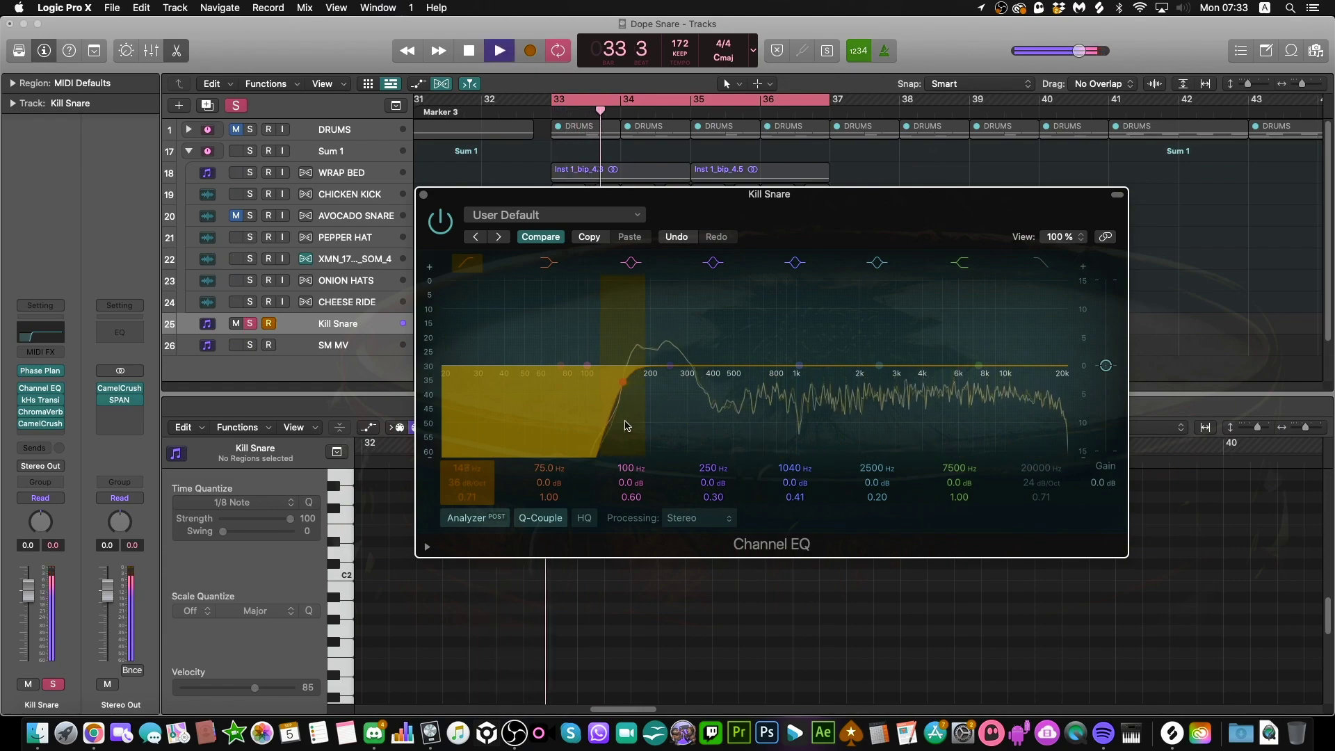
key("space")
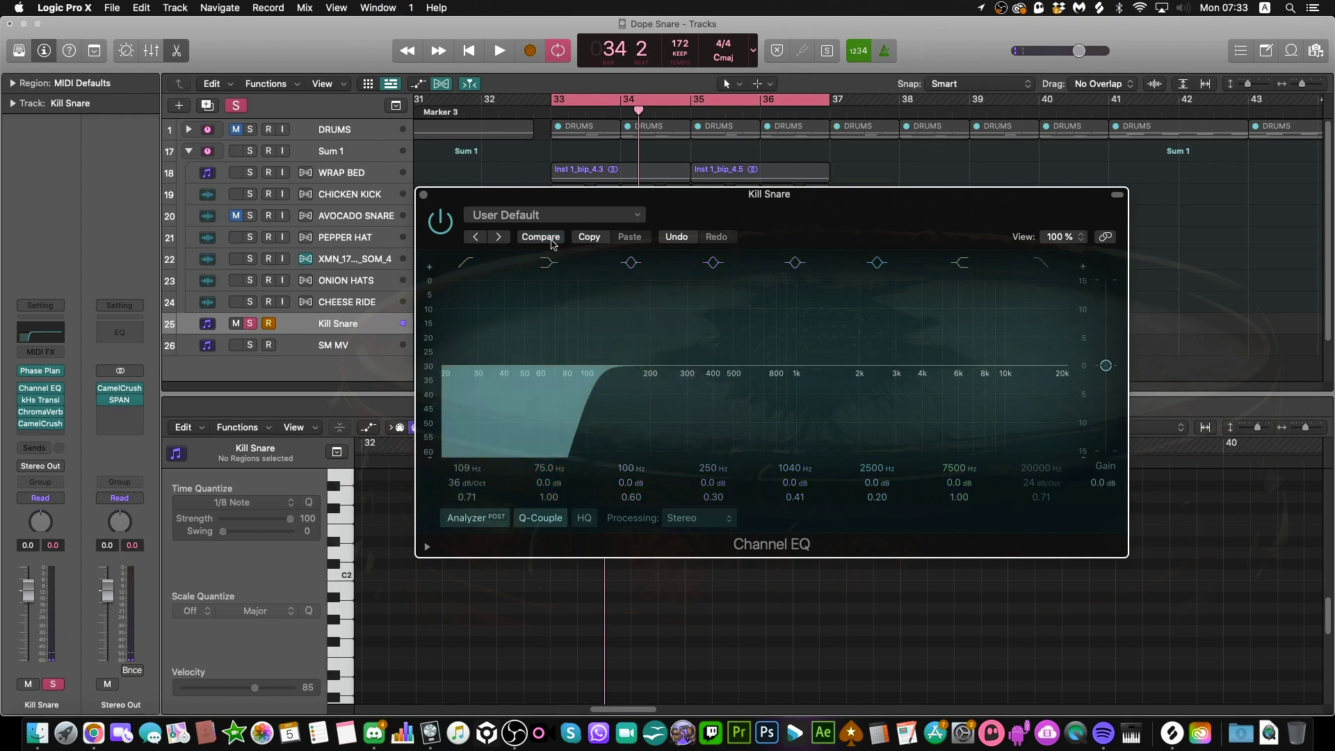
left_click_drag(639, 396, 608, 400)
key("space")
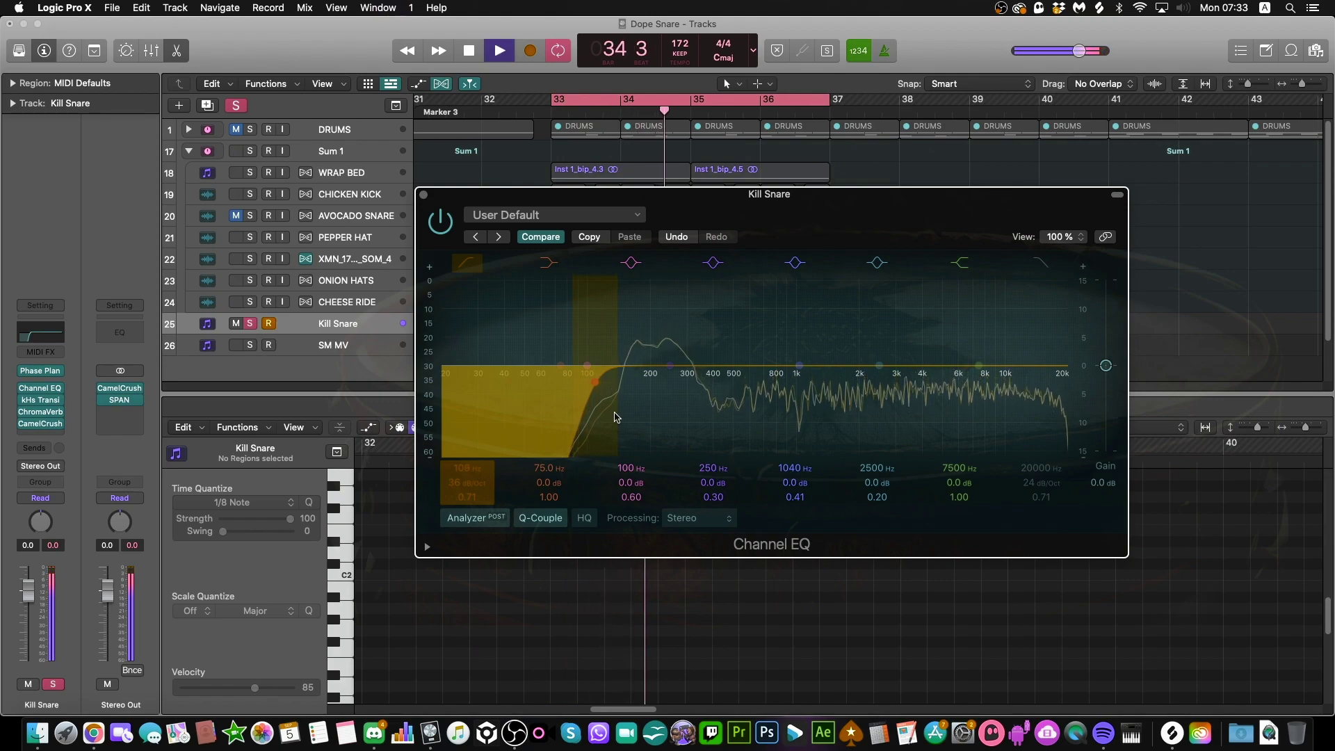
key("space")
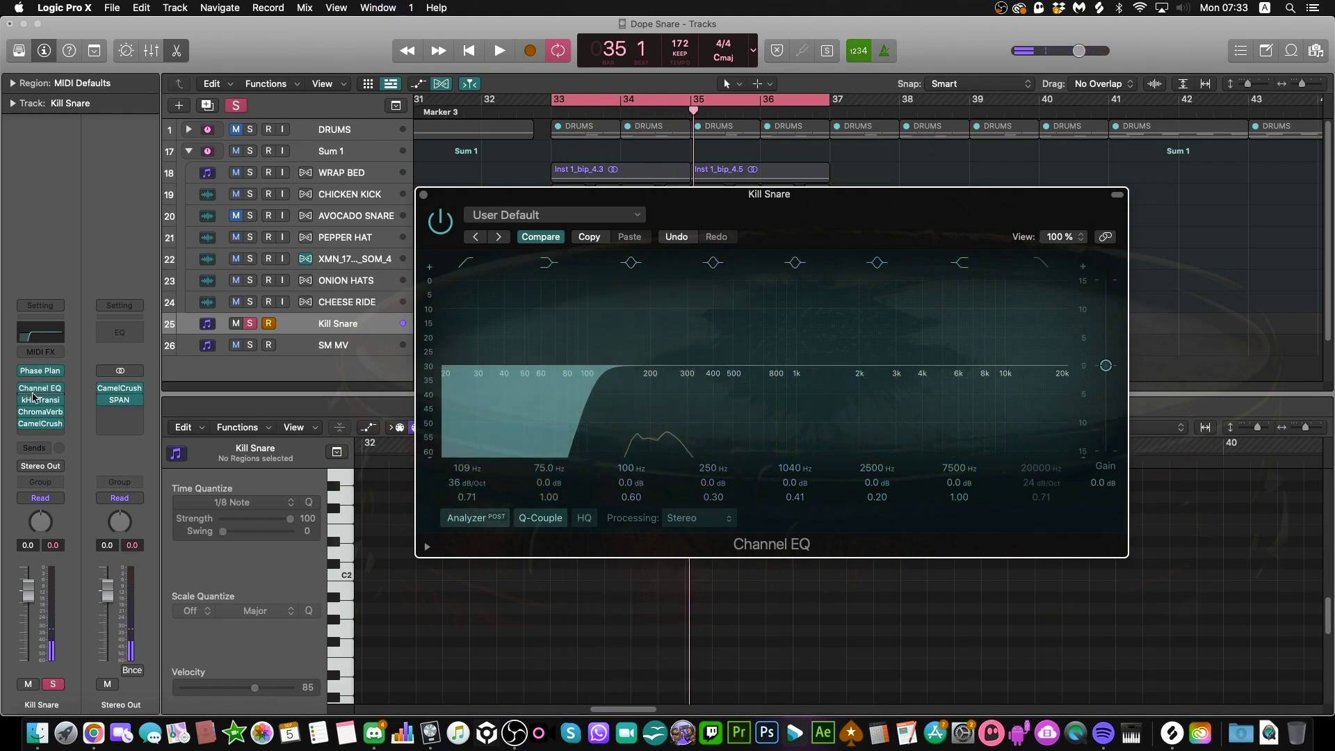
- Open the track's kHs Transient Shaper, audition changes to its Sustain, and close both it and the Channel EQ
left_click(45, 401)
left_click(577, 327)
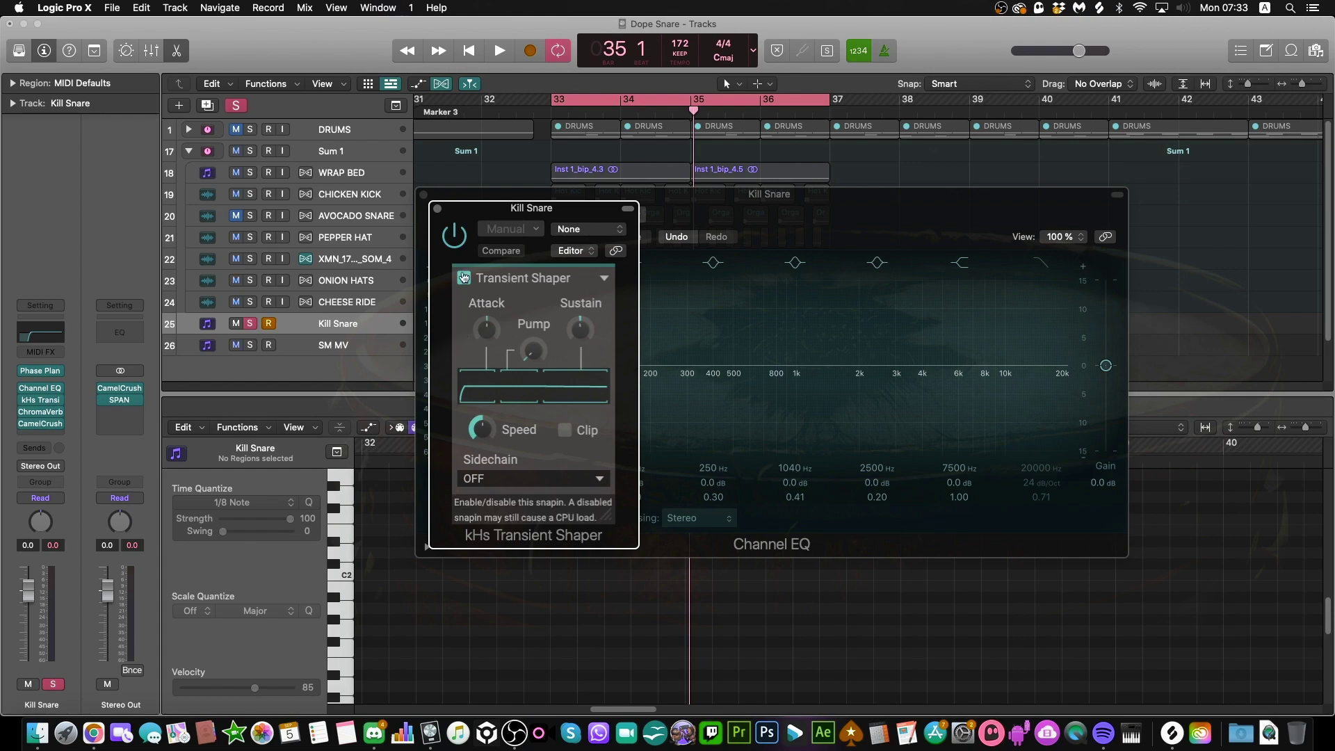
key("space")
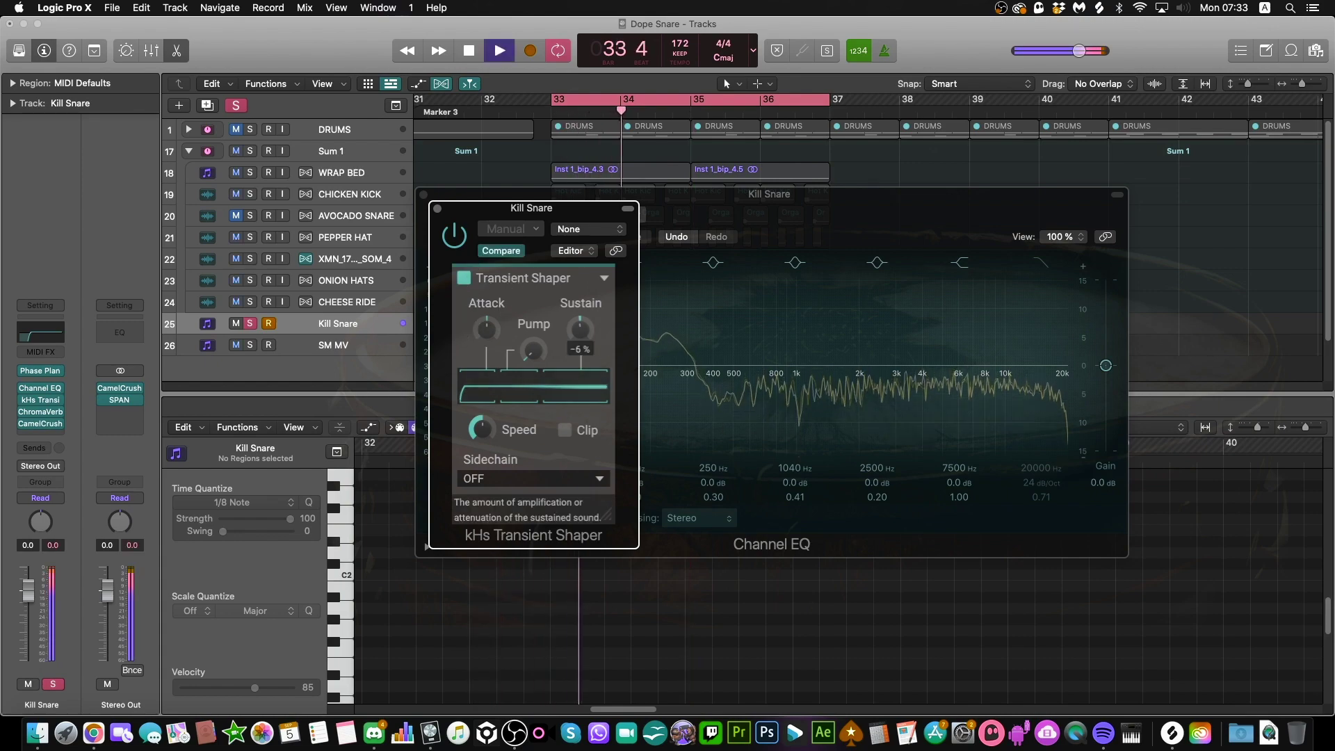
left_click_drag(580, 329, 581, 341)
key("space")
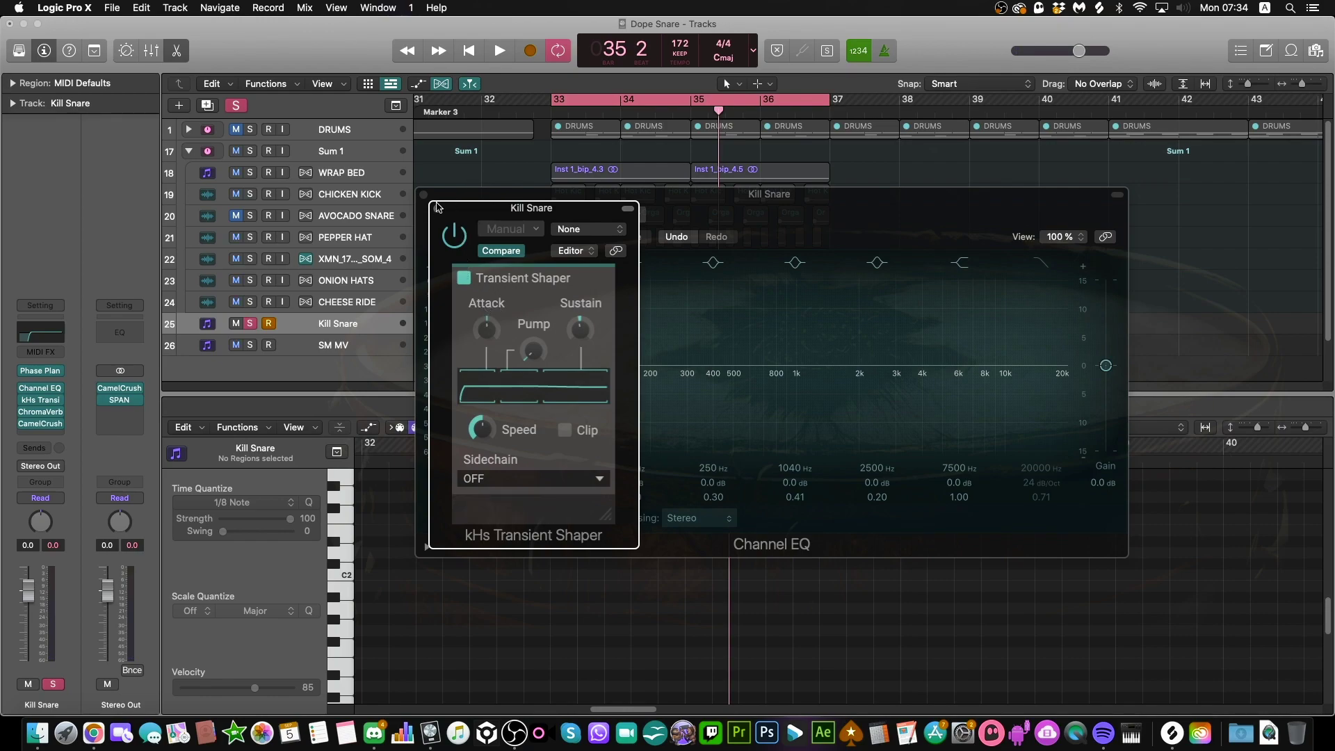
left_click(435, 208)
left_click(424, 194)
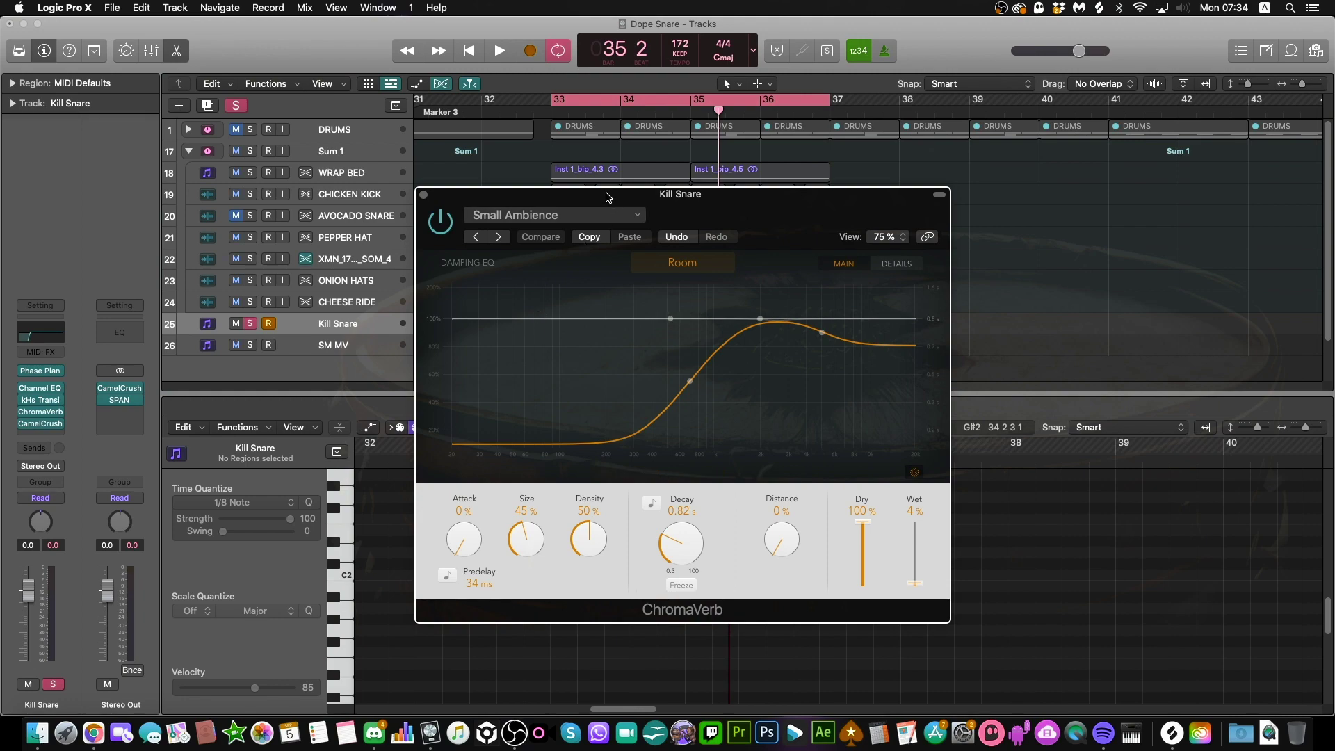
- Audition the ChromaVerb reverb on the snare with Wet raised to about 54%, and lower it to about 8%
left_click_drag(606, 197, 527, 160)
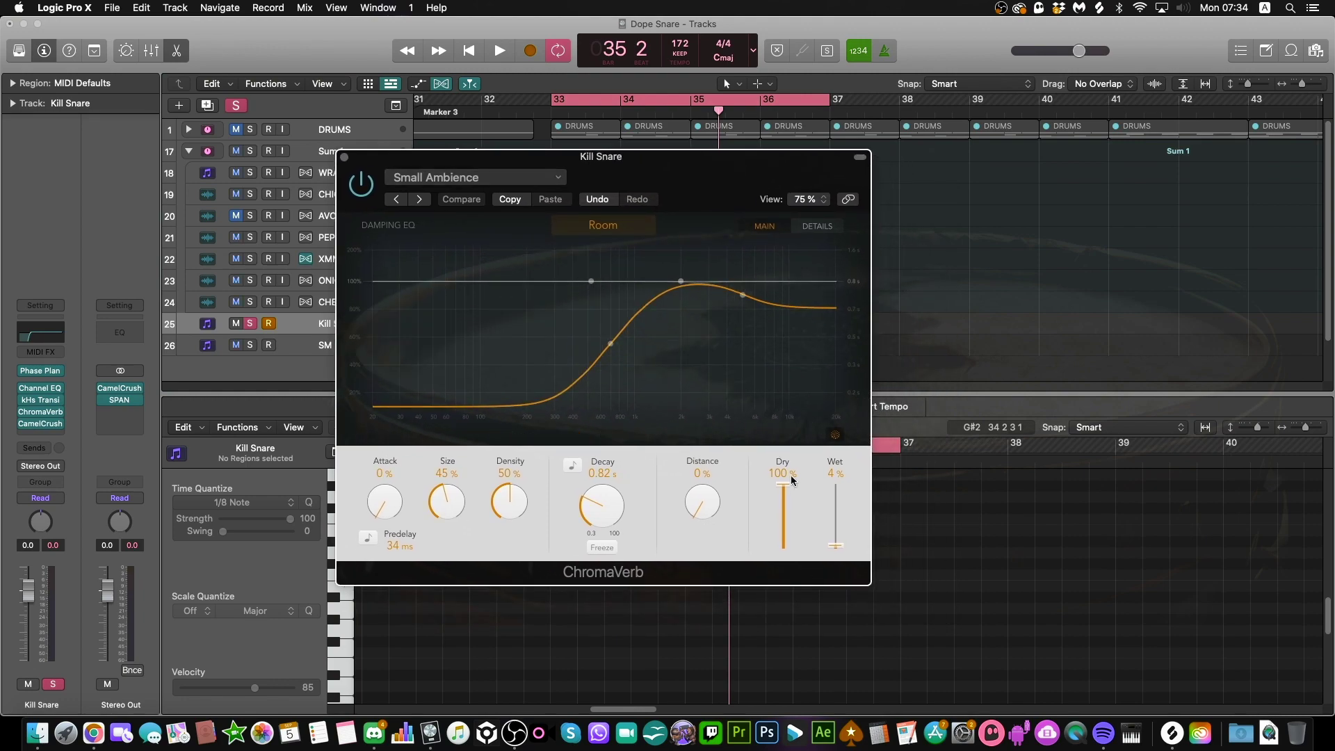
left_click_drag(837, 543, 835, 538)
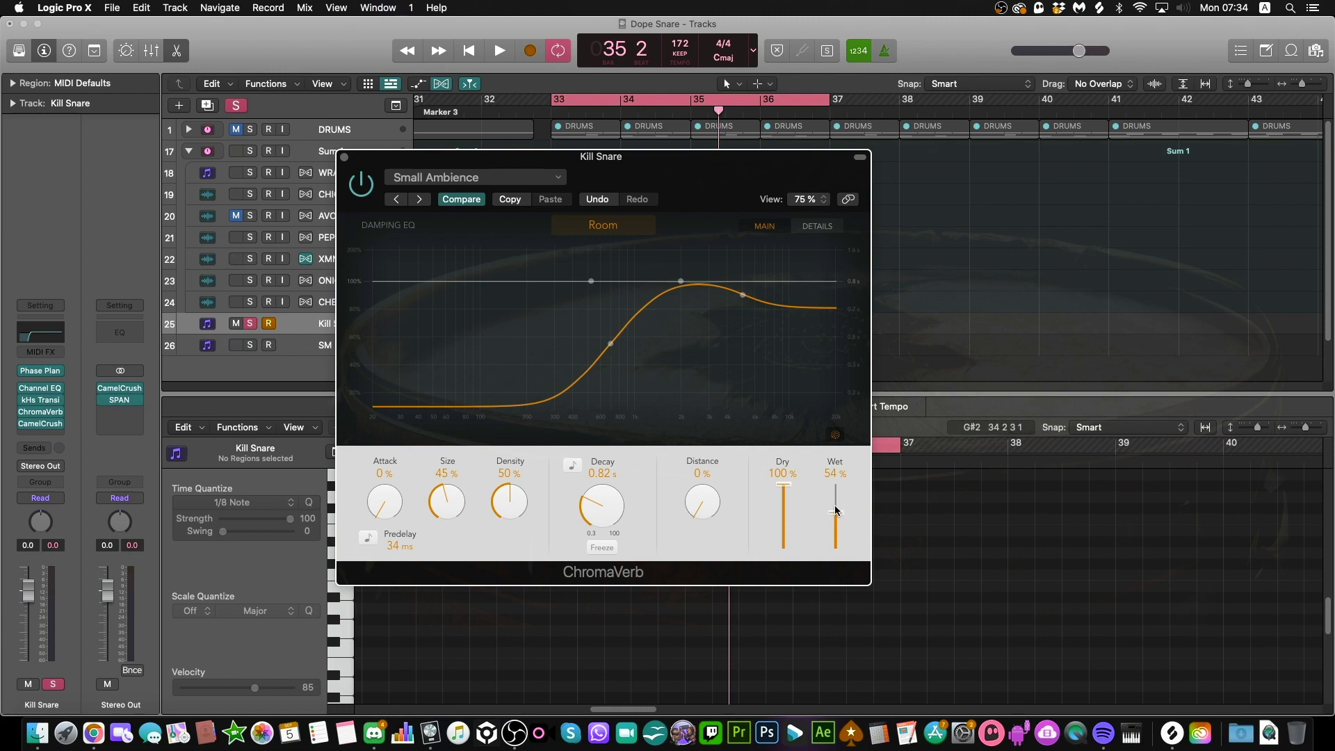
key("space")
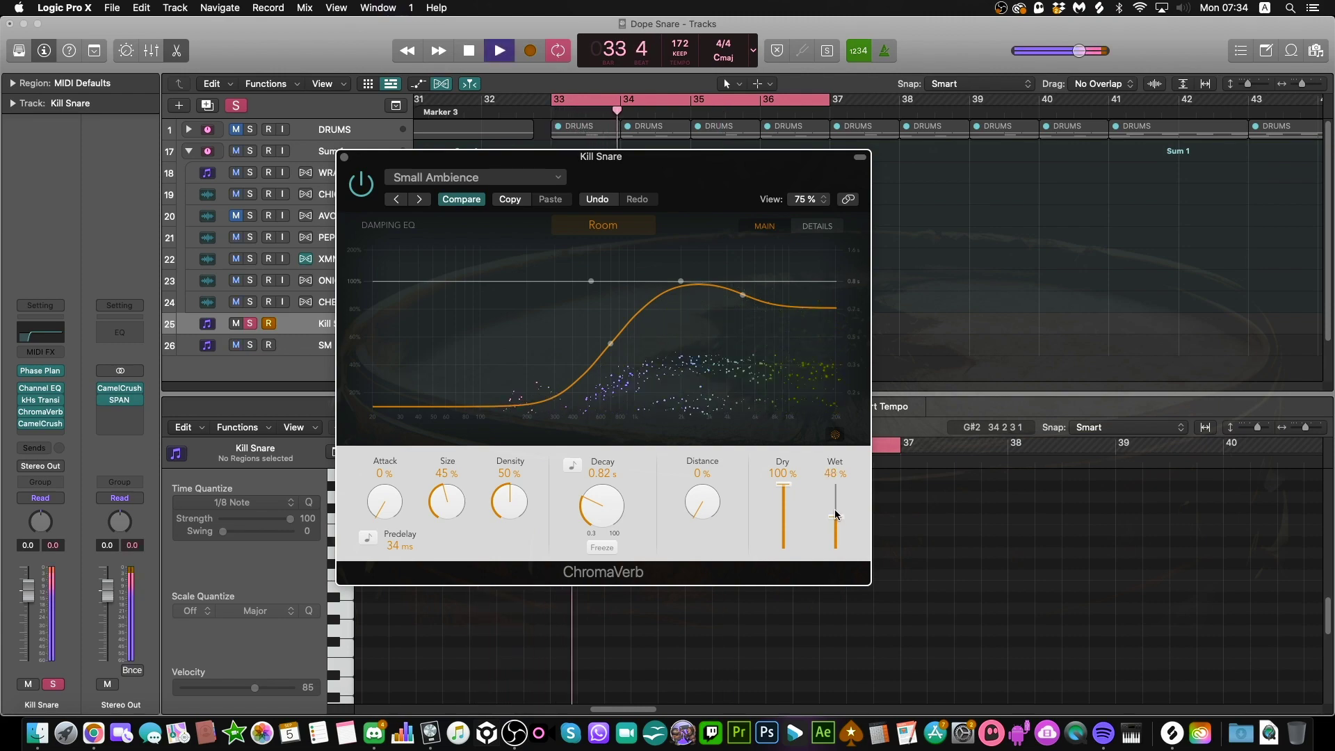
left_click_drag(836, 509, 835, 519)
key("space")
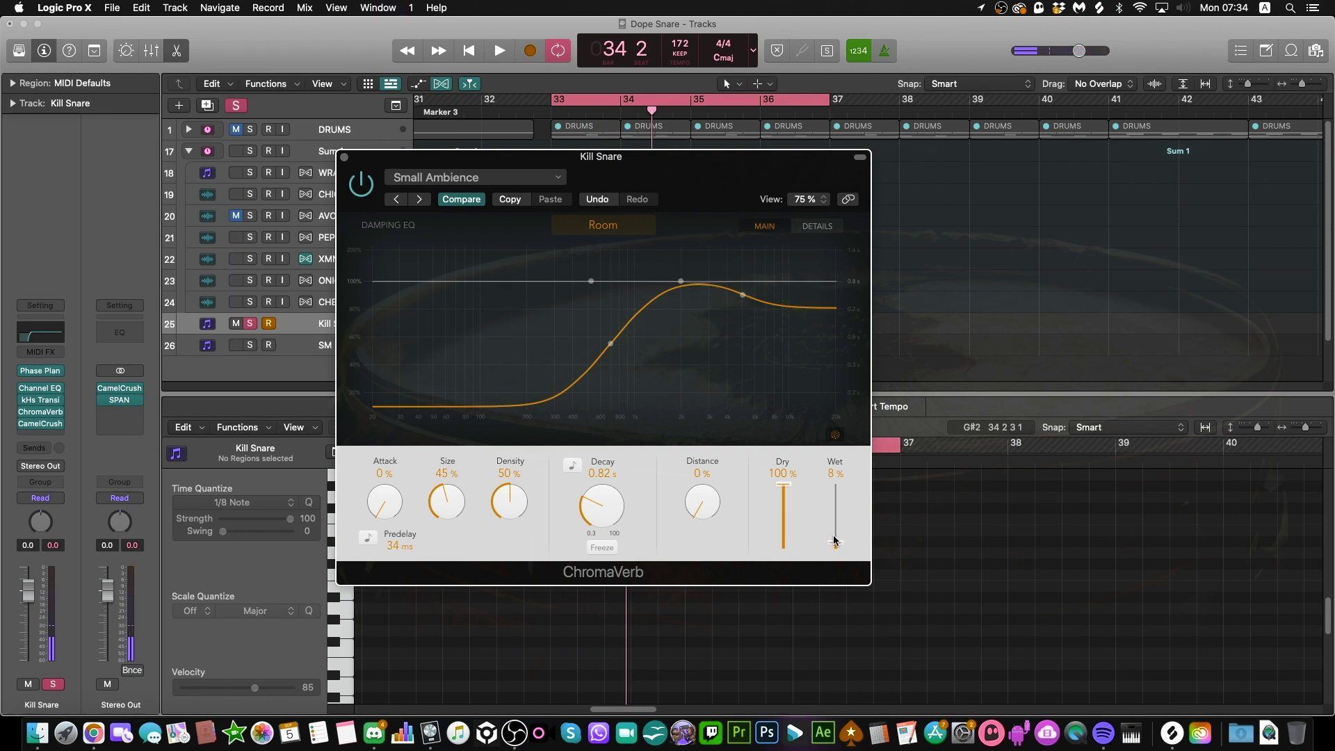
- Set ChromaVerb's Wet level to 4%, compare the playing snare with the reverb bypassed and active, and close the plug-in
key("space")
left_click_drag(836, 543, 835, 544)
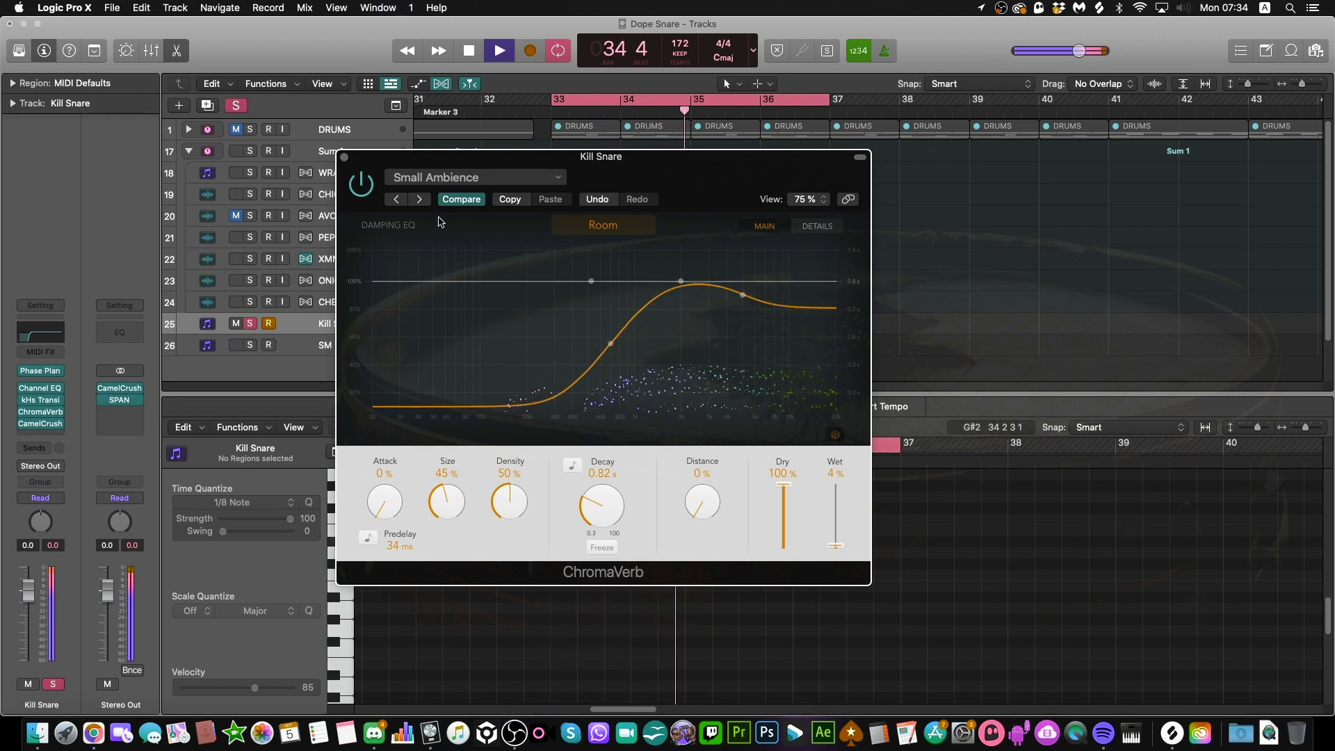
left_click(366, 197)
left_click(361, 185)
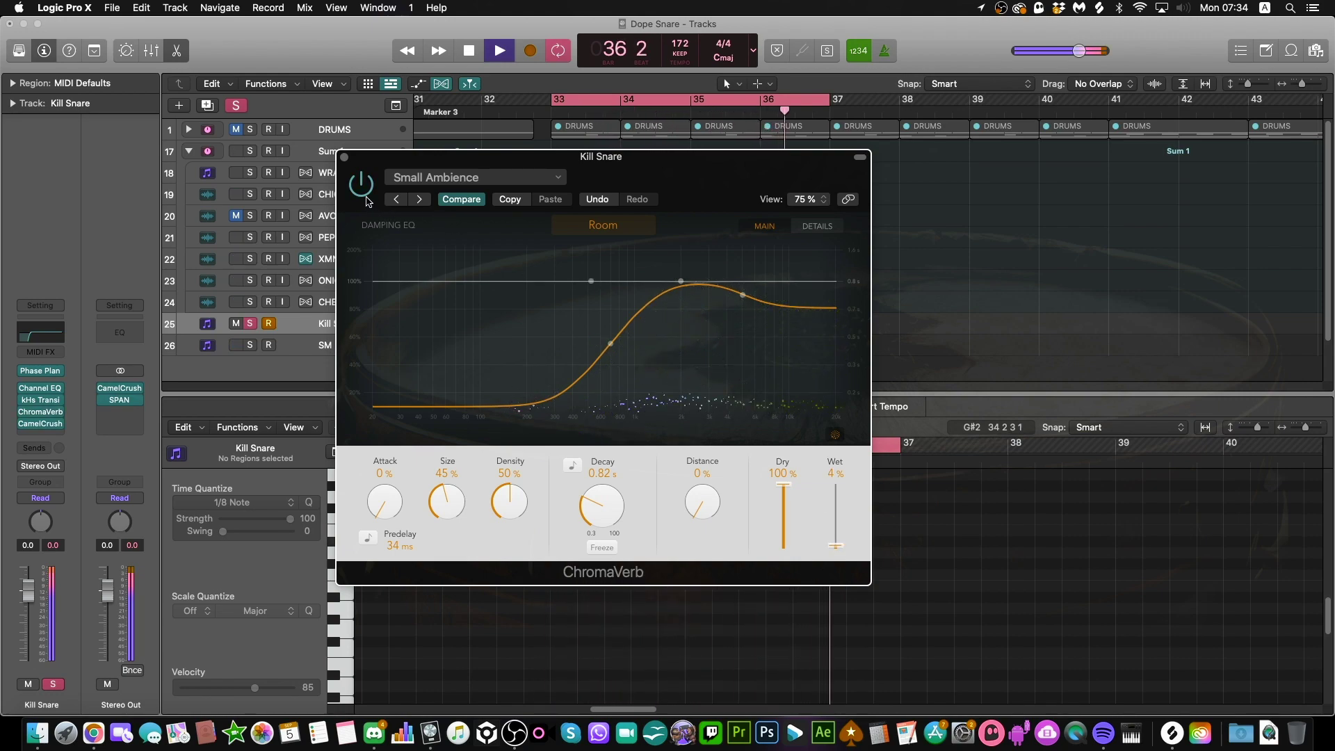
key("space")
left_click(344, 158)
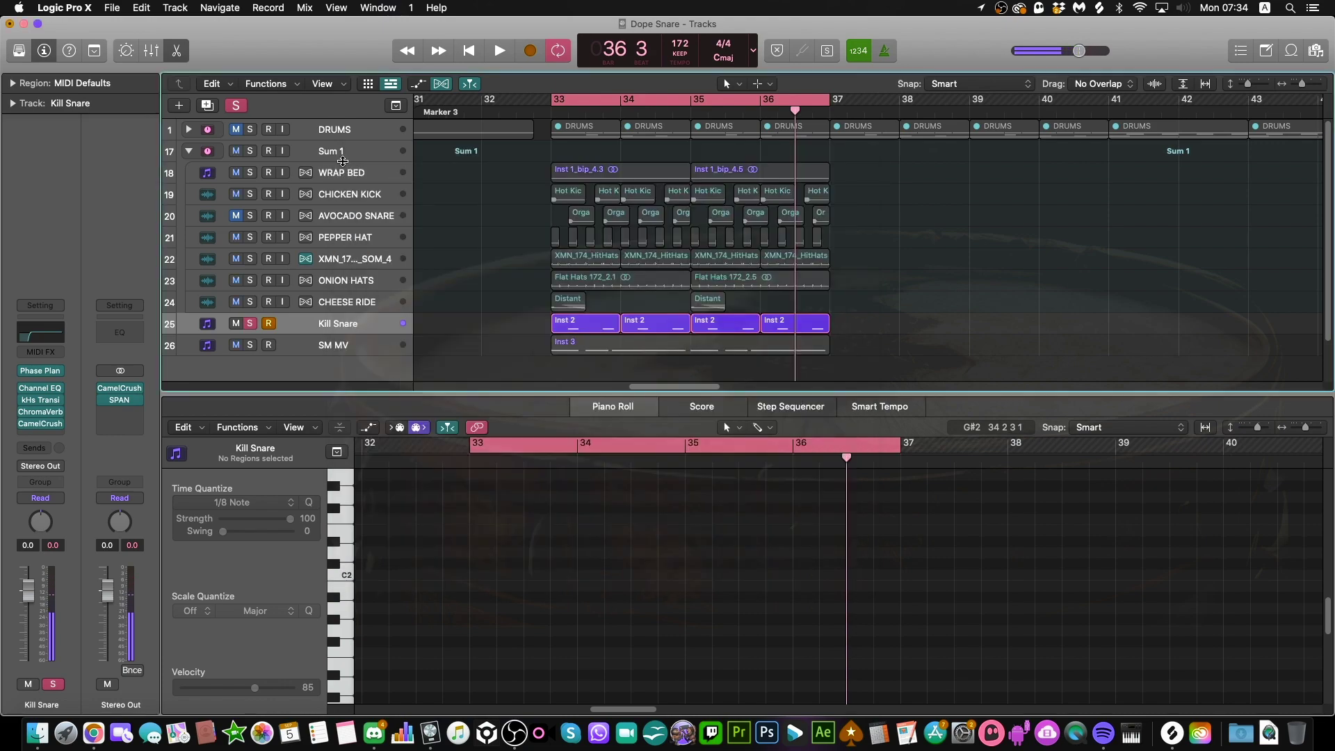
- Turn off solo on the Kill Snare track and audition the snare with the other tracks over the bar 33–37 cycle
left_click(251, 324)
left_click(362, 335)
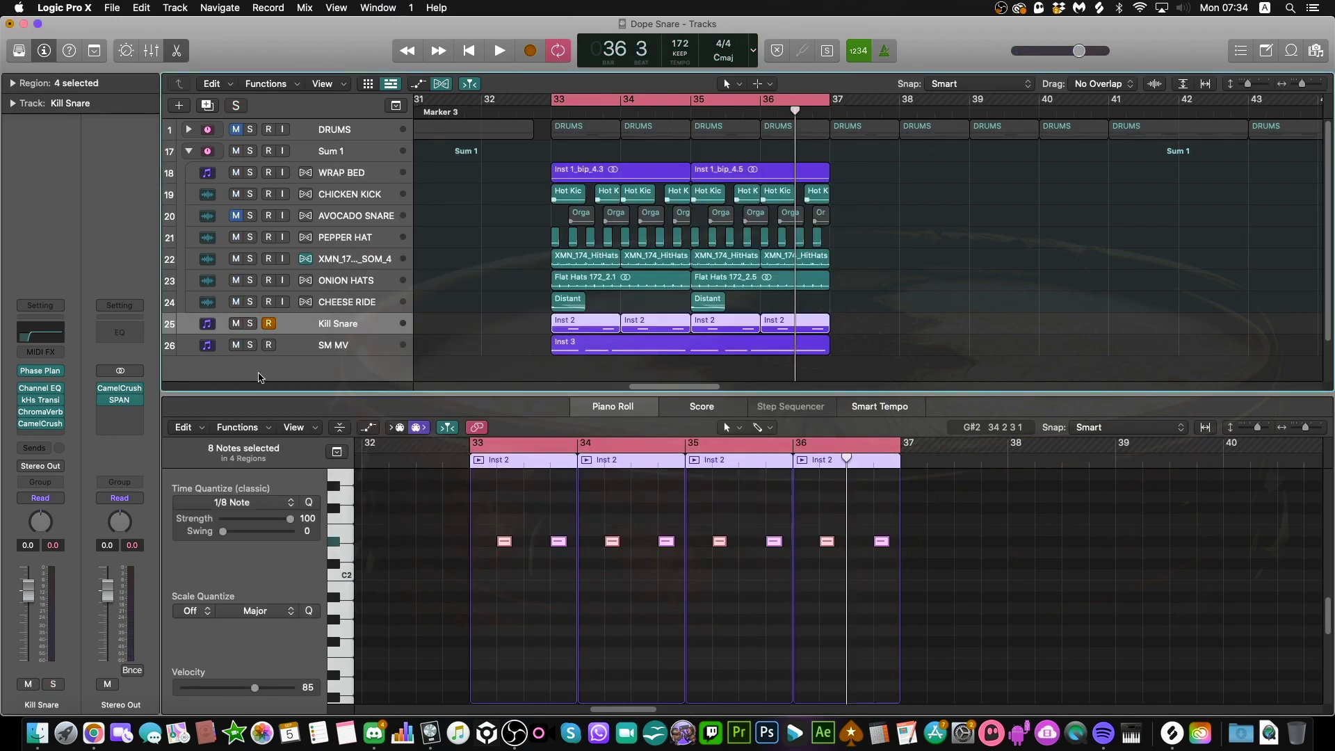
left_click(486, 250)
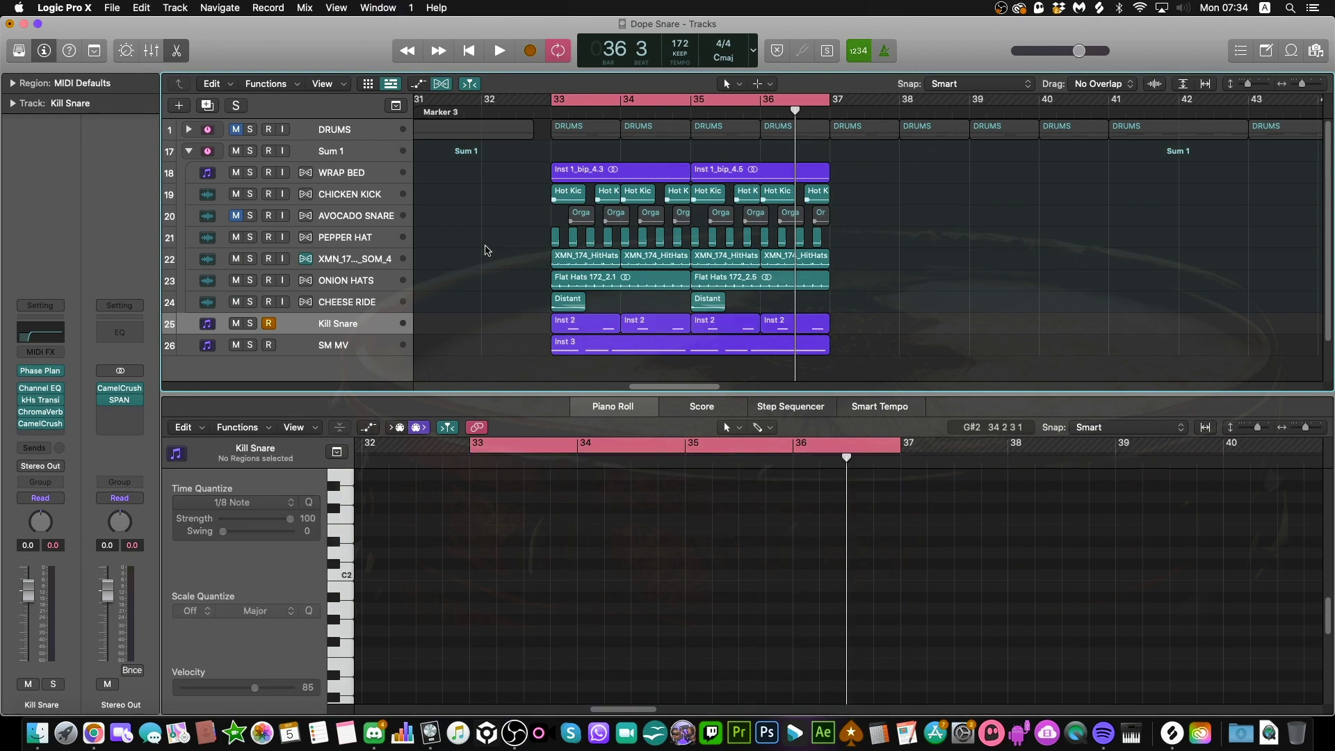
key("space")
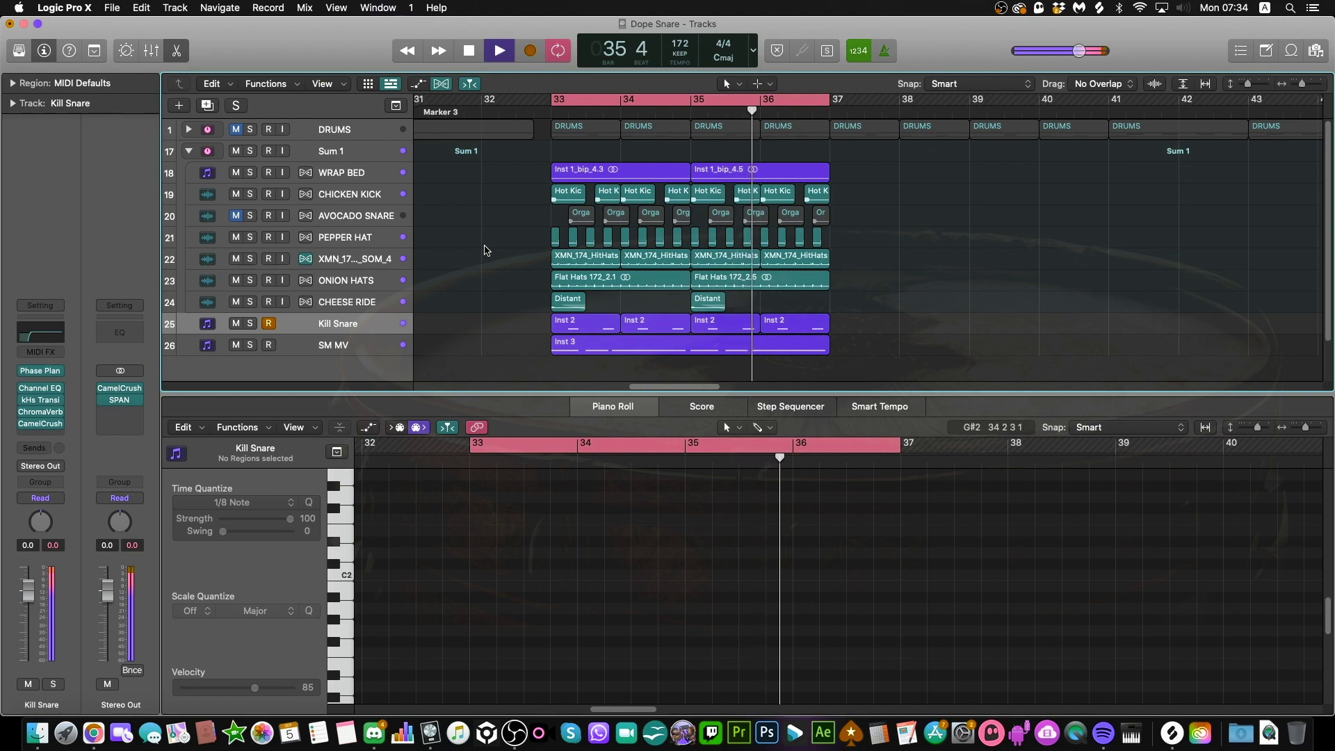
key("space")
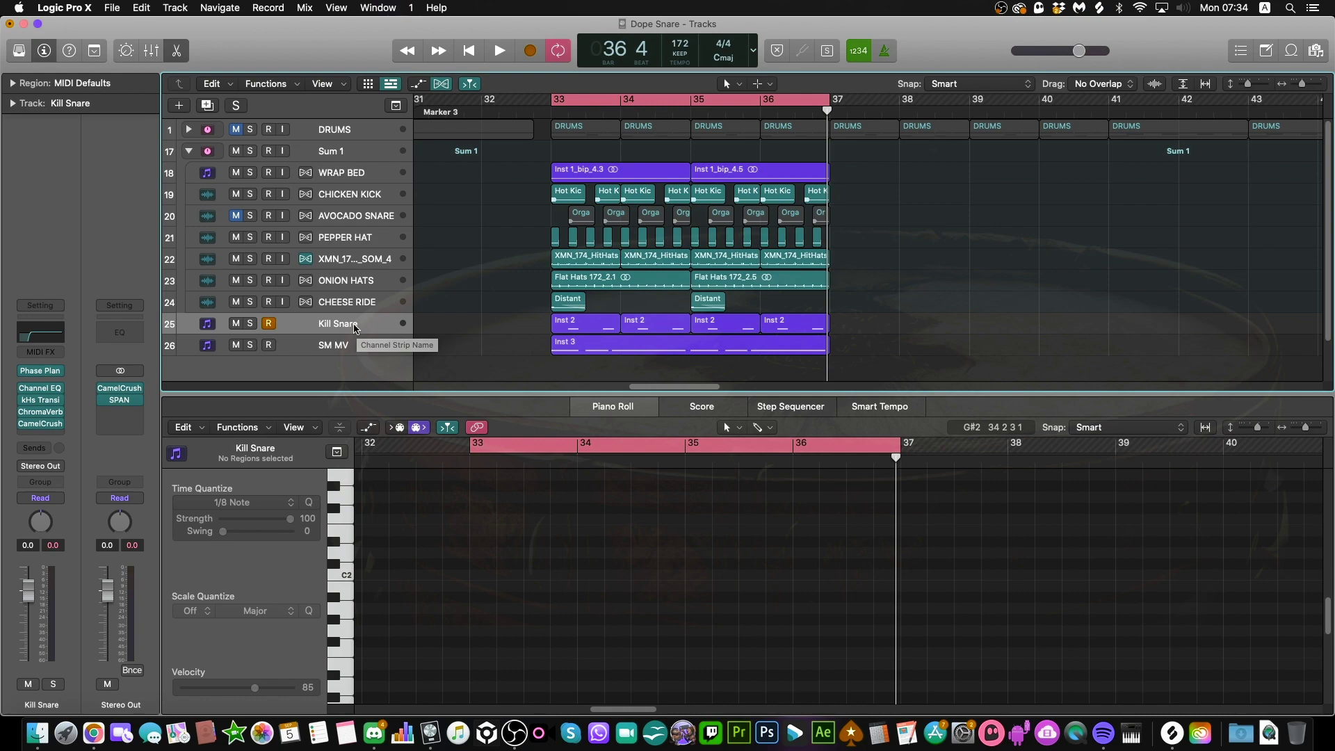
left_click(359, 325)
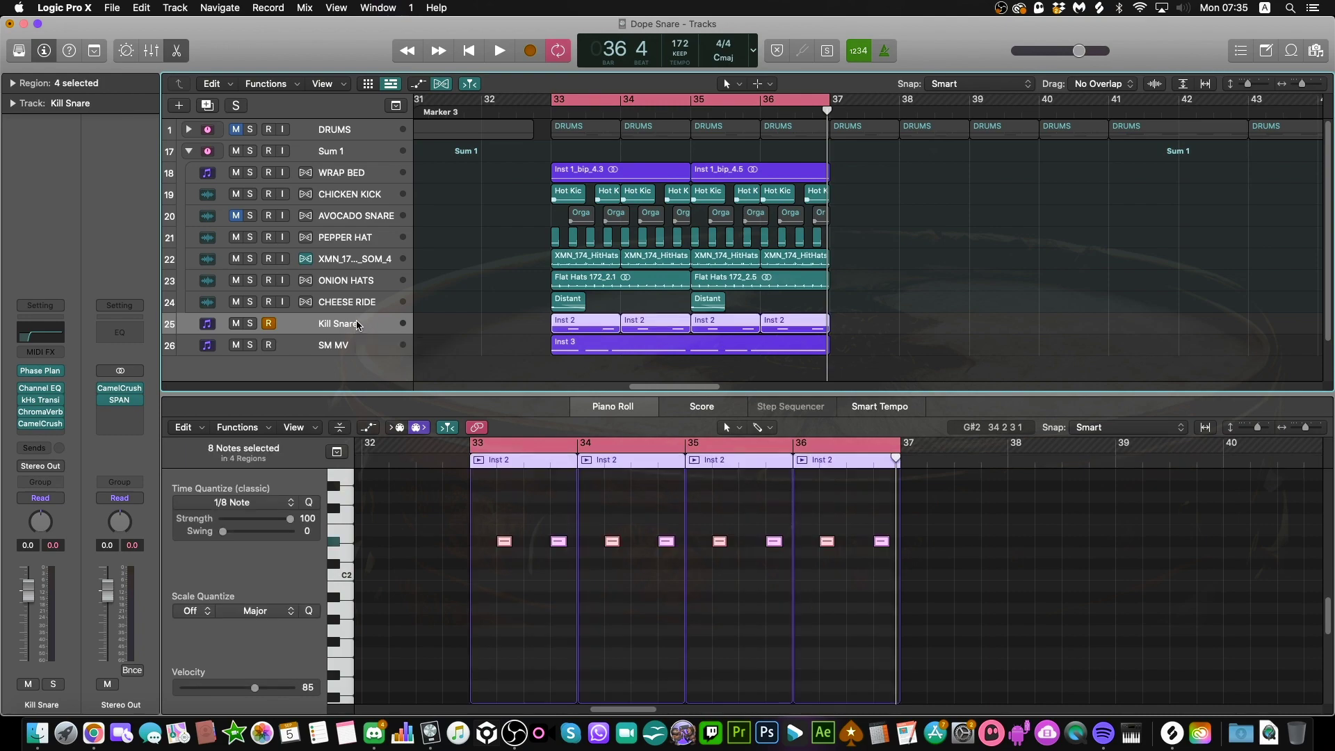
left_click(361, 304)
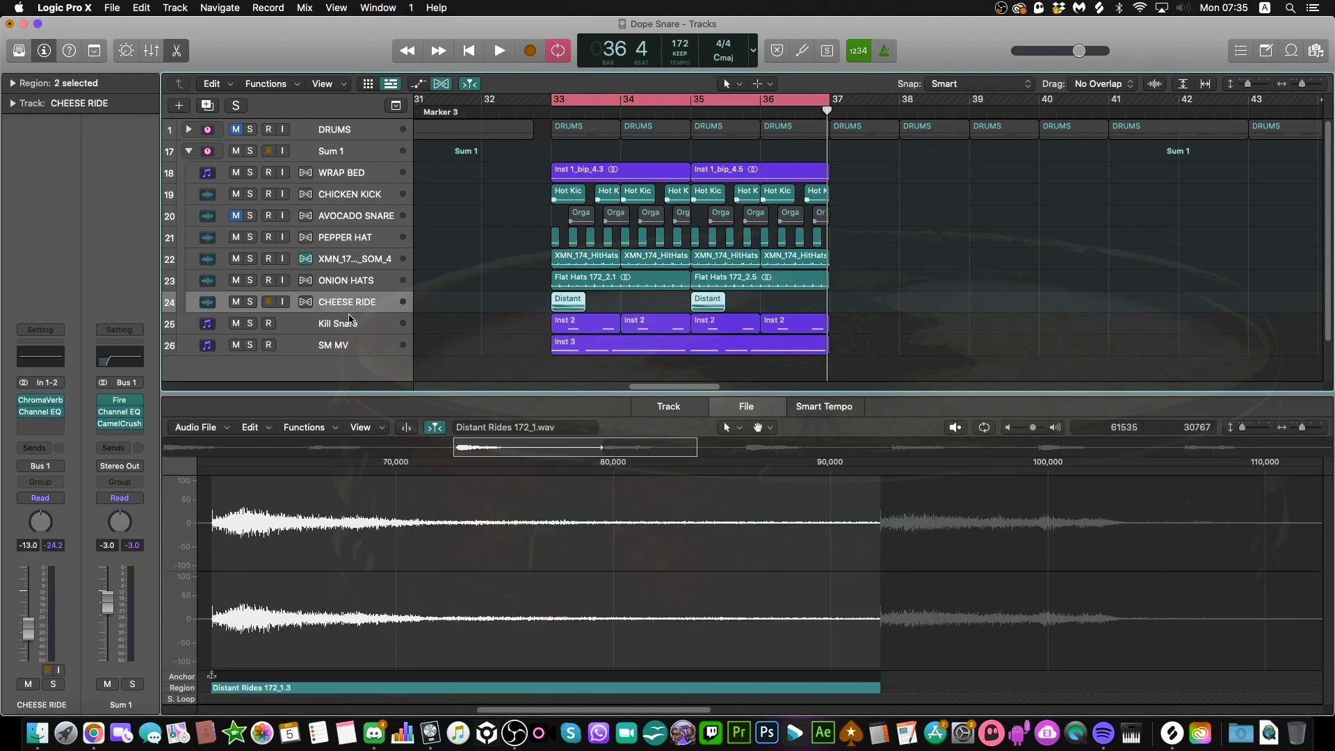
left_click(347, 324)
left_click(342, 348)
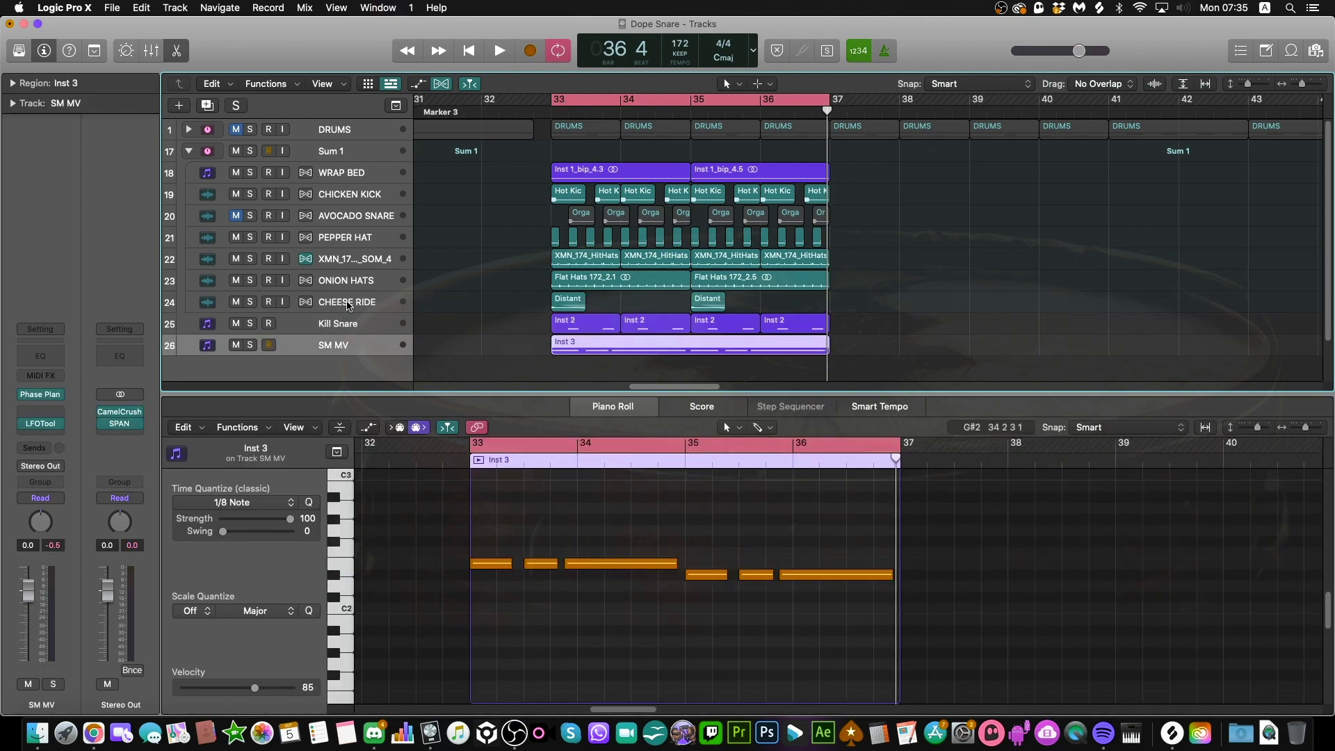
left_click(348, 306)
left_click(353, 326)
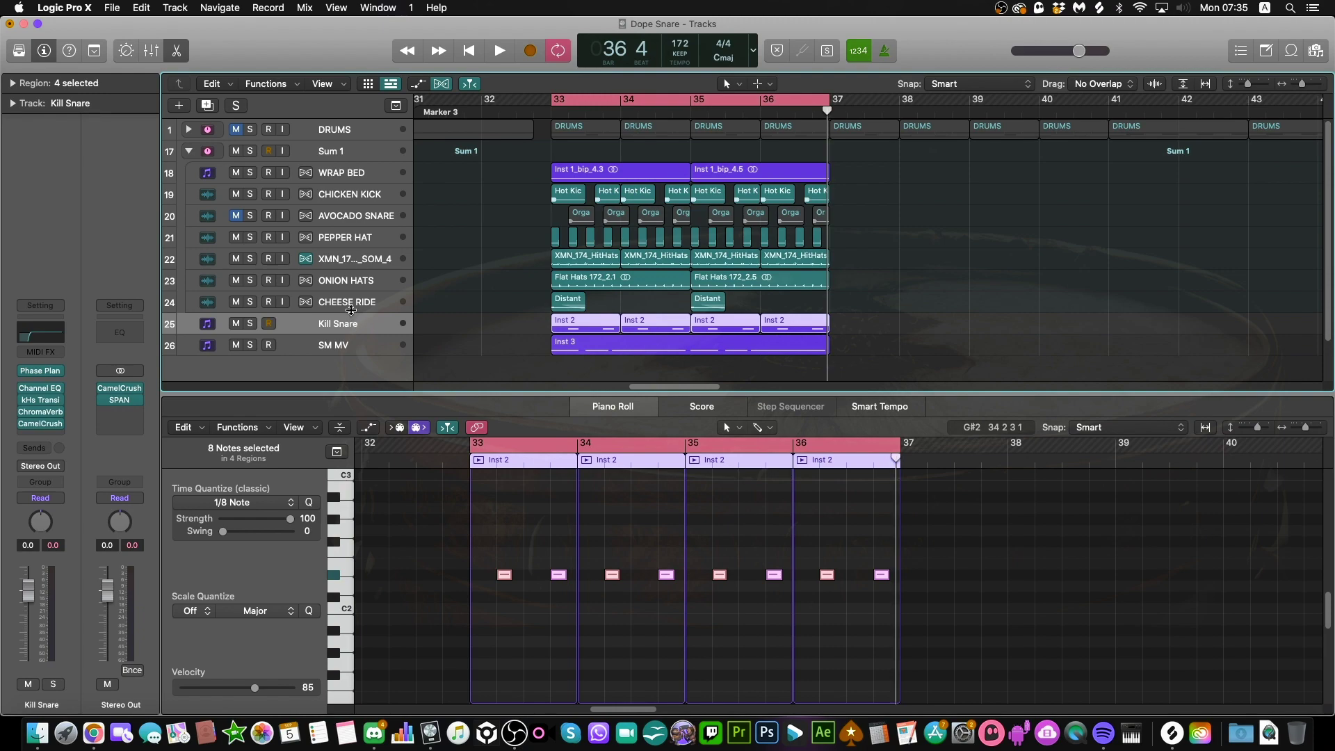
left_click(351, 307)
left_click(352, 282)
left_click(351, 260)
left_click(347, 239)
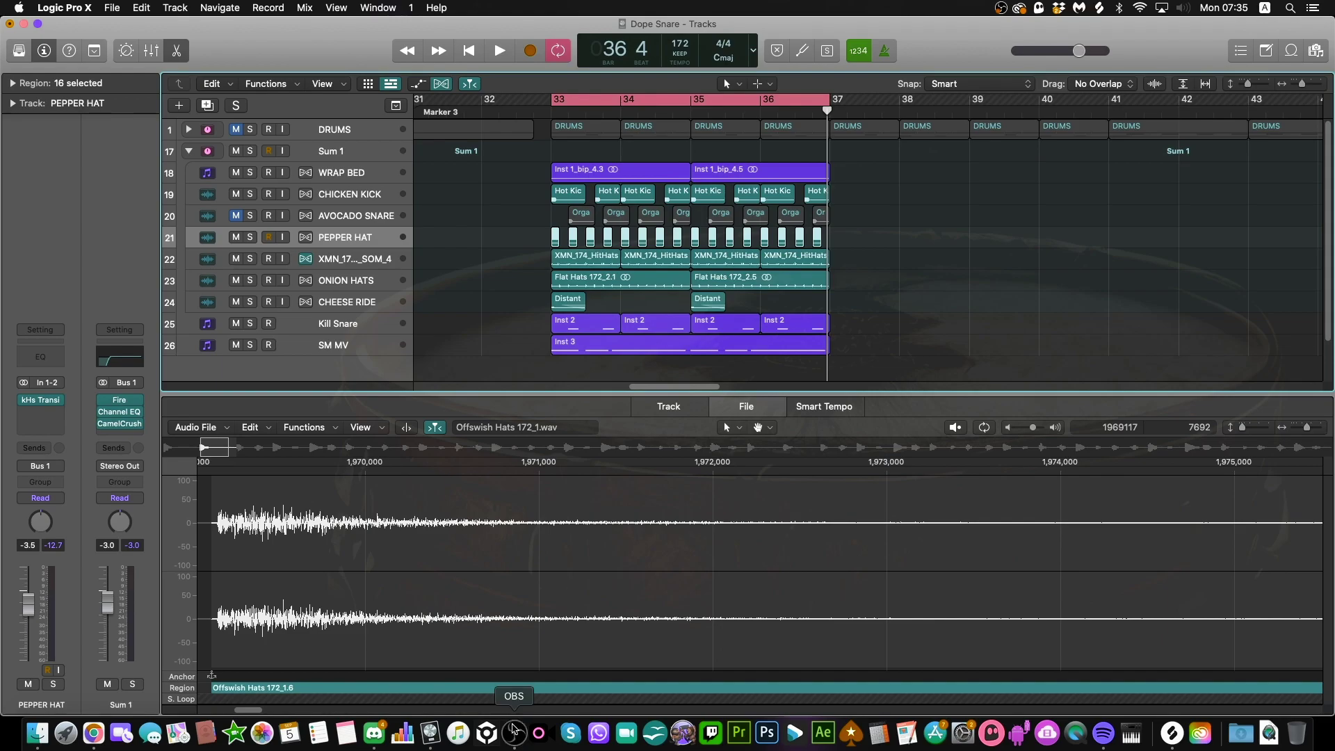
left_click(514, 730)
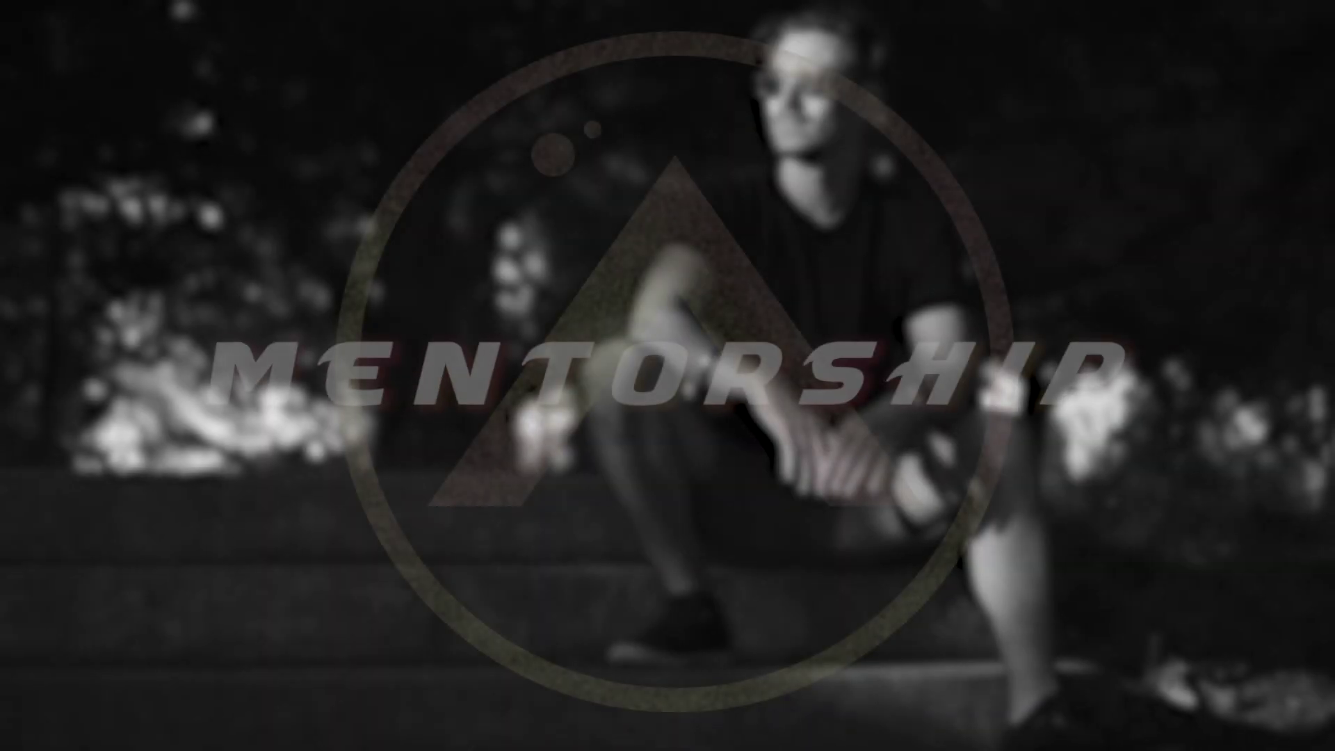